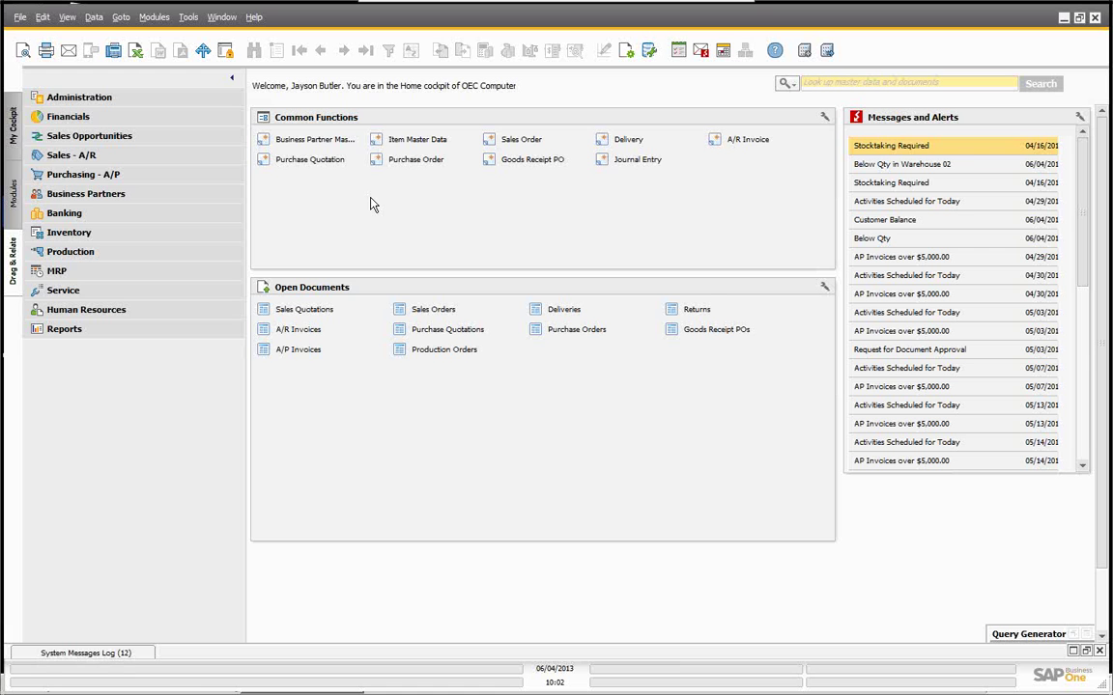
Add Incoming Payments and Deposit from the Banking module as shortcuts in the cockpit's Common Functions.
{"action": "left_click", "coordinate": [65, 215]}
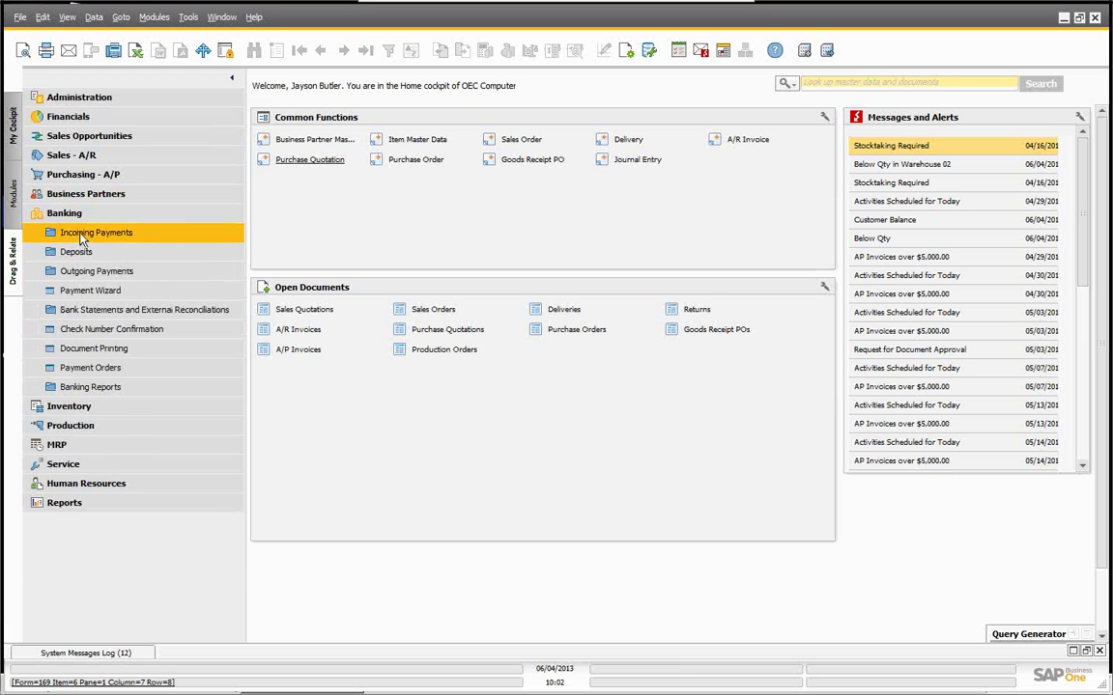
{"action": "left_click", "coordinate": [82, 233]}
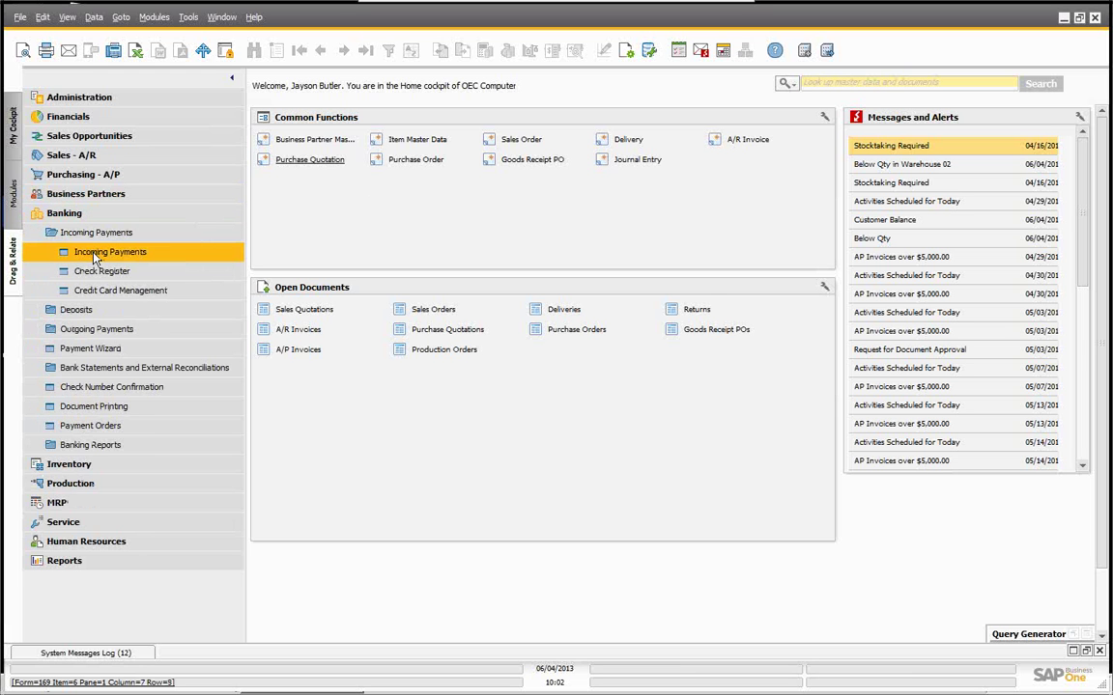
{"action": "left_click_drag", "start_coordinate": [96, 251], "coordinate": [315, 229]}
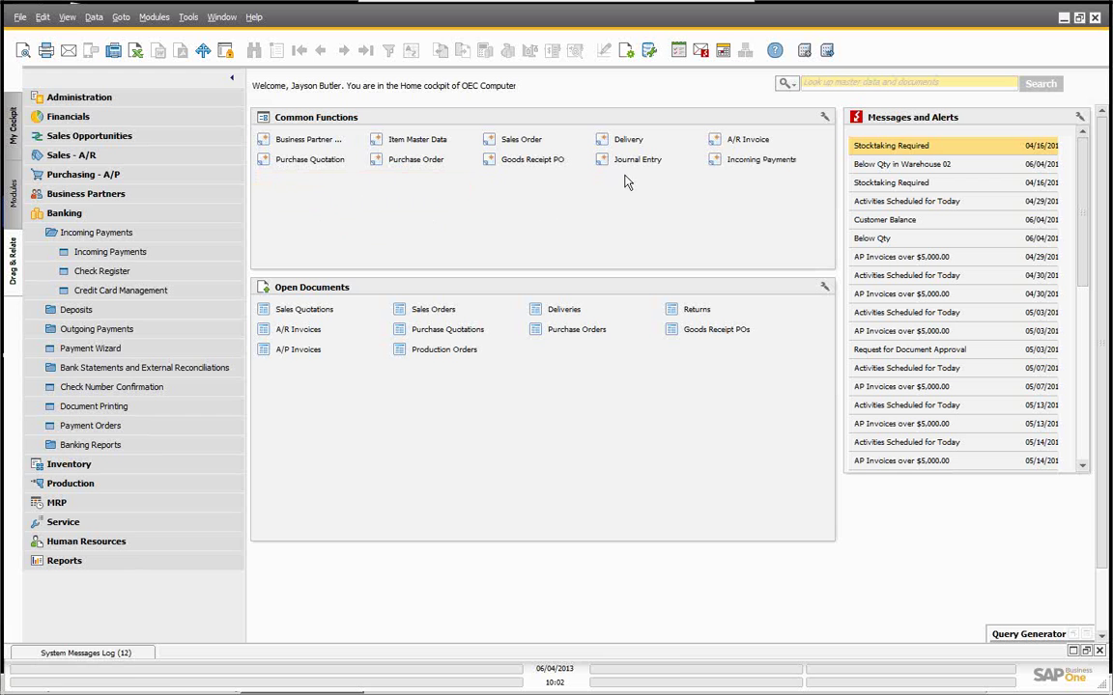
{"action": "left_click", "coordinate": [67, 311]}
{"action": "left_click_drag", "start_coordinate": [83, 329], "coordinate": [465, 191]}
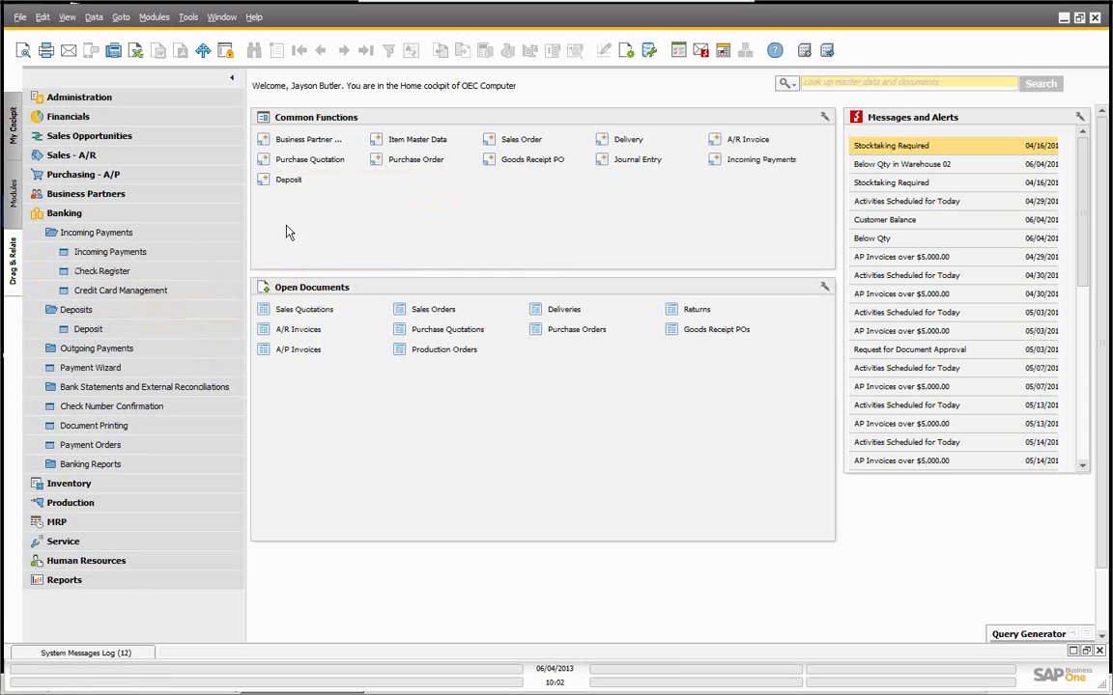
{"action": "left_click", "coordinate": [70, 214]}
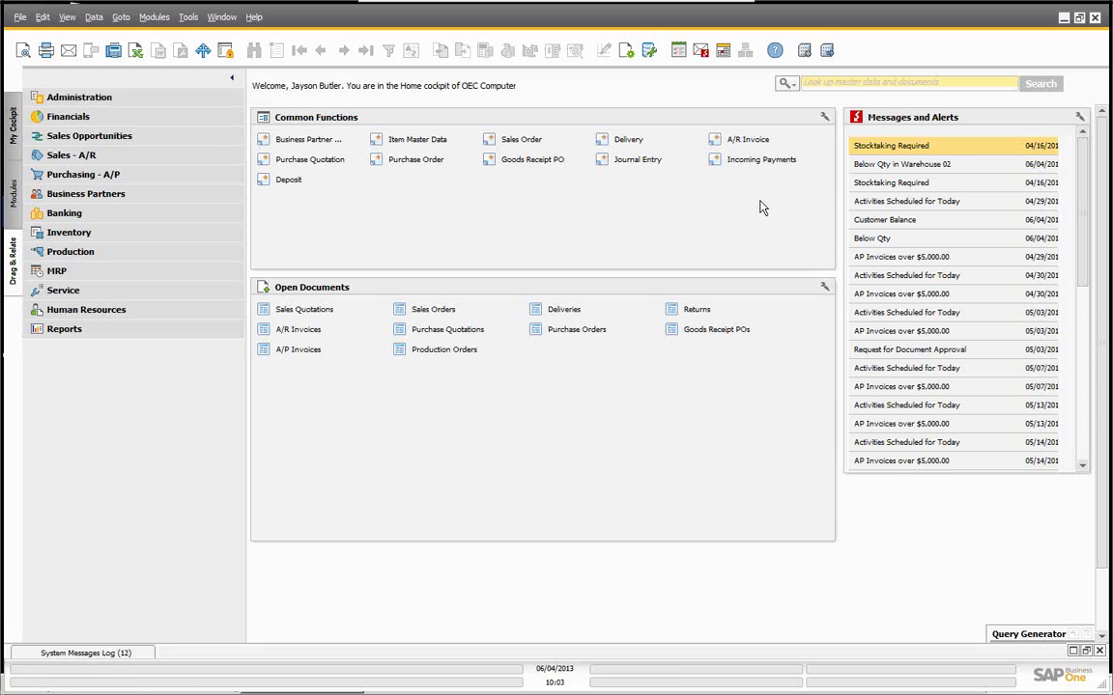
Start an incoming payment for customer Earthshaker Corporation and select its open invoice of $37,493.82 for payment.
{"action": "left_click", "coordinate": [747, 159]}
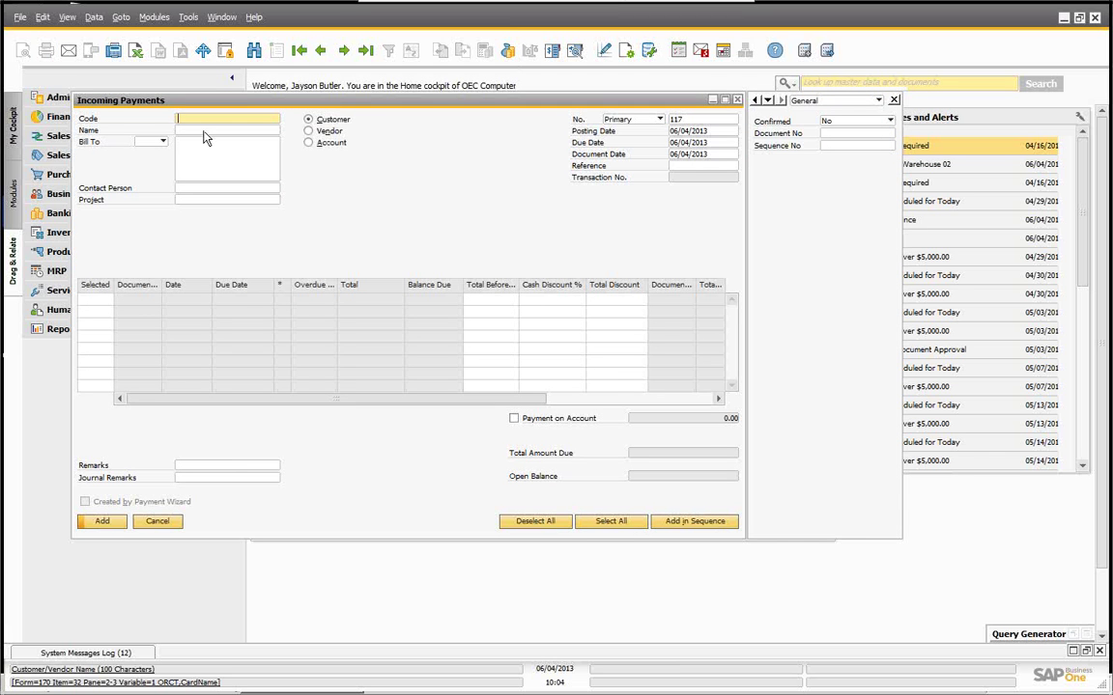
{"action": "left_click", "coordinate": [216, 128]}
{"action": "type", "text": "e"}
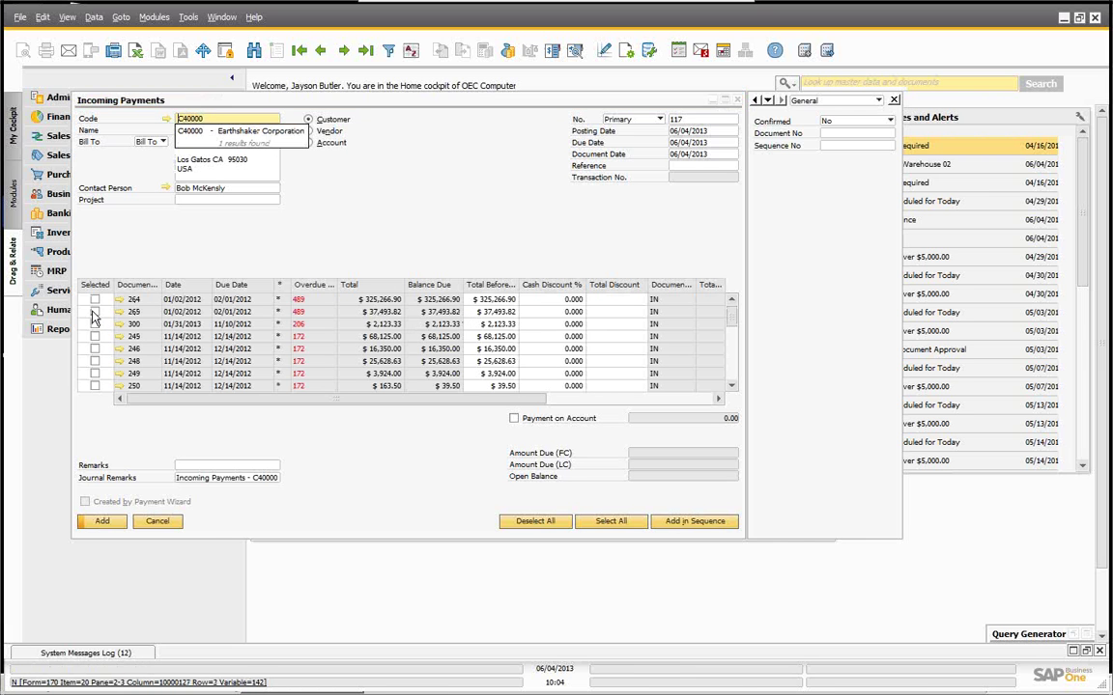
{"action": "left_click", "coordinate": [94, 312]}
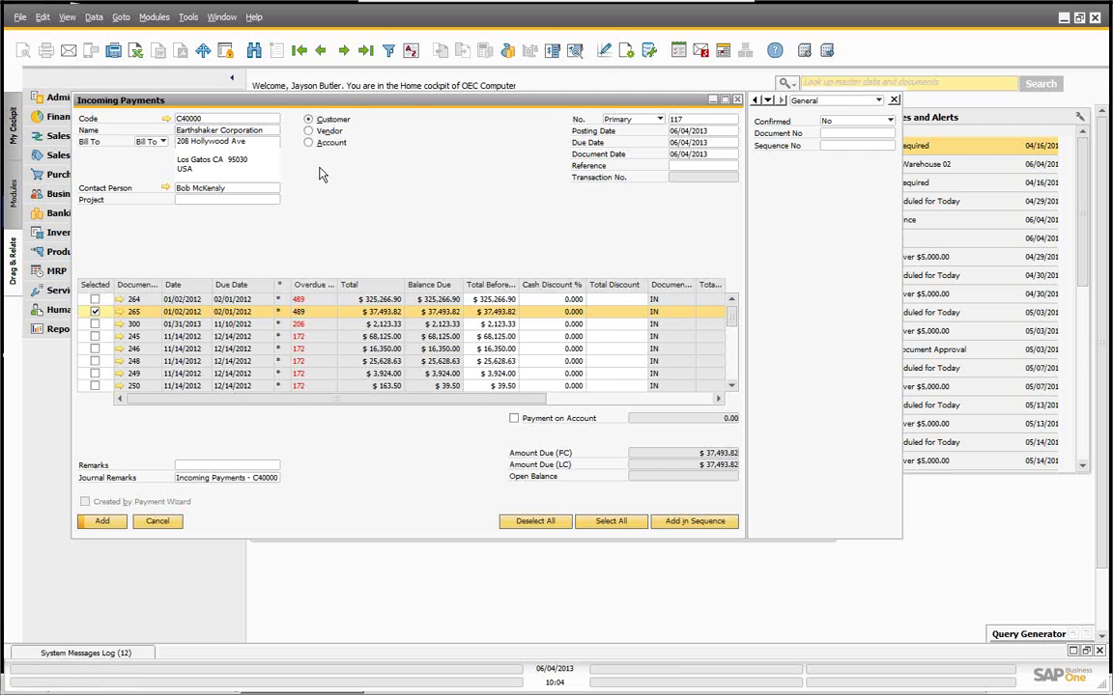
Set the payment means to a check covering the full balance due of $37,493.82.
{"action": "right_click", "coordinate": [440, 148]}
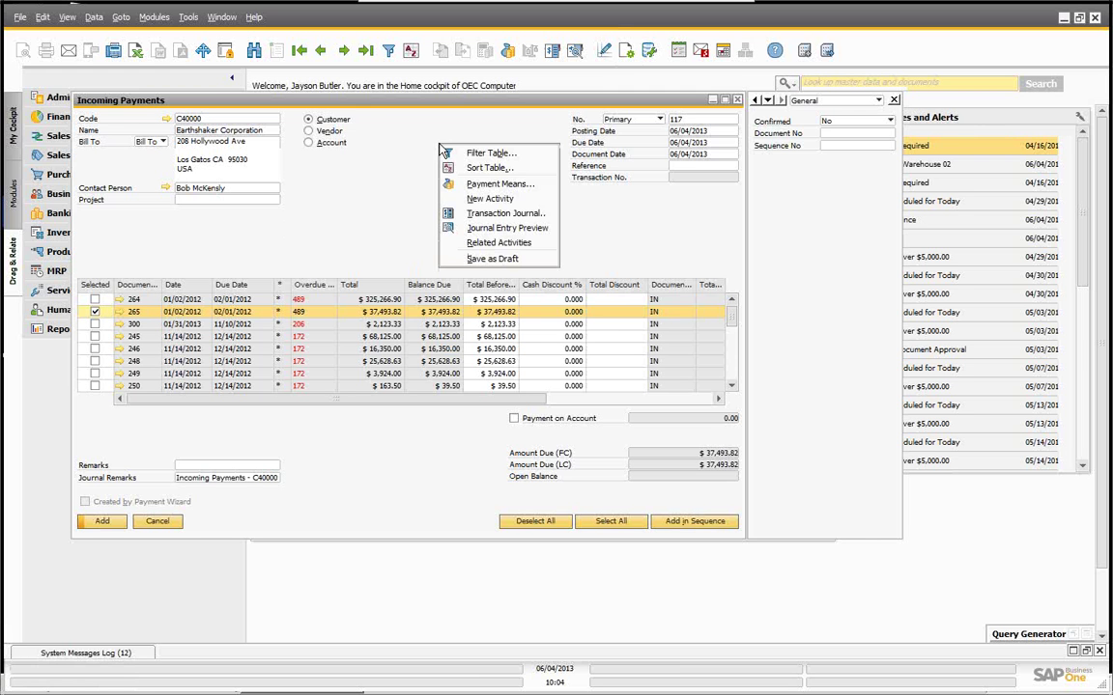
{"action": "left_click", "coordinate": [479, 185]}
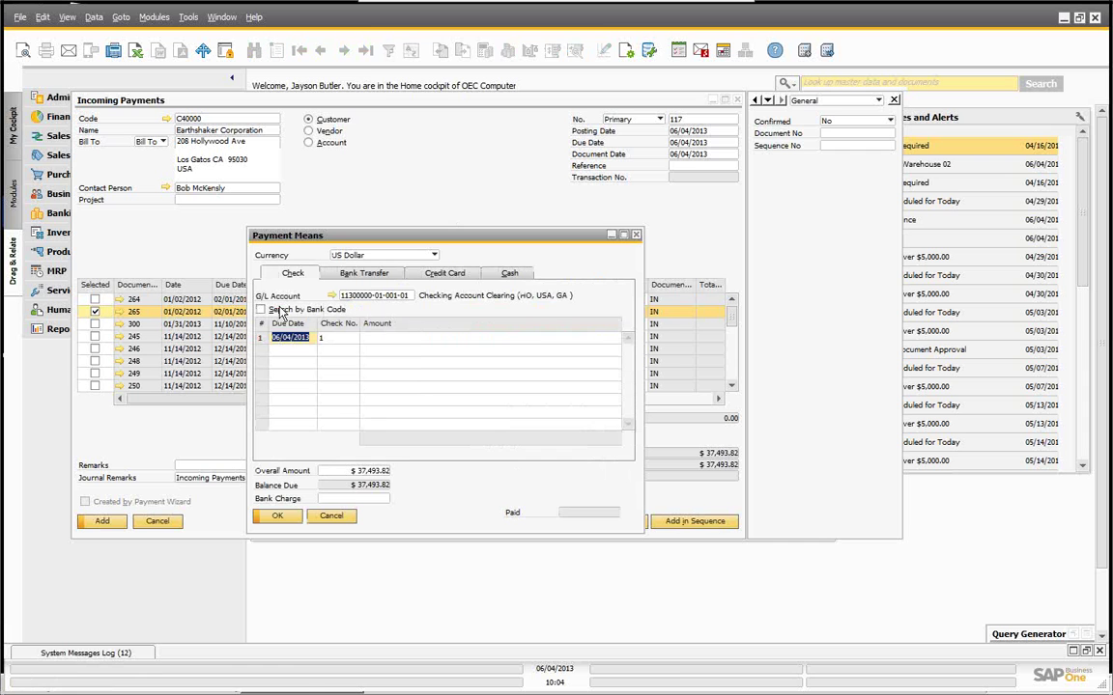
{"action": "left_click", "coordinate": [449, 345]}
{"action": "right_click", "coordinate": [449, 346]}
{"action": "left_click", "coordinate": [479, 372]}
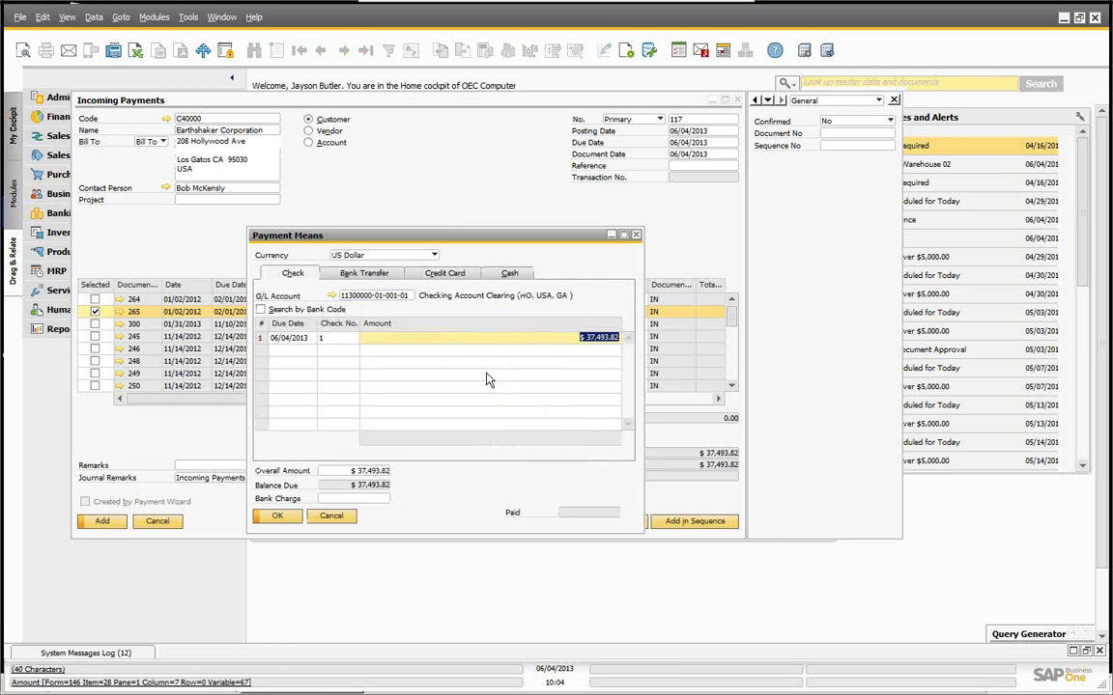
{"action": "left_click", "coordinate": [279, 518]}
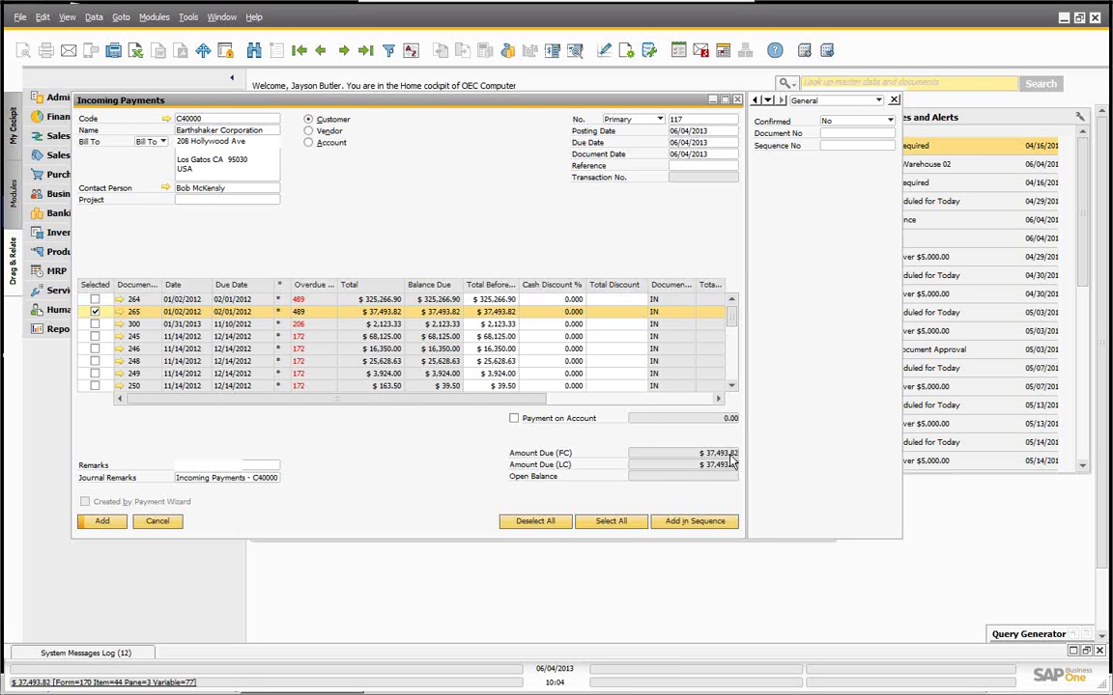
Add the Earthshaker Corporation incoming payment permanently and review the journal entry of the posted payment.
{"action": "left_click", "coordinate": [102, 521]}
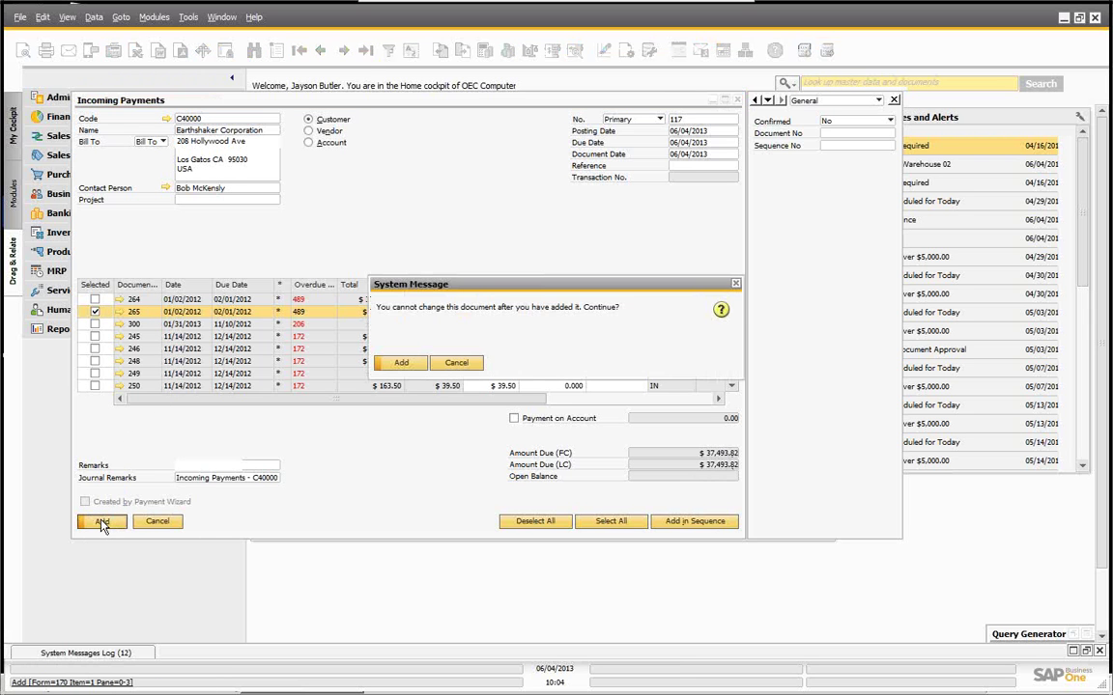
{"action": "left_click", "coordinate": [401, 364]}
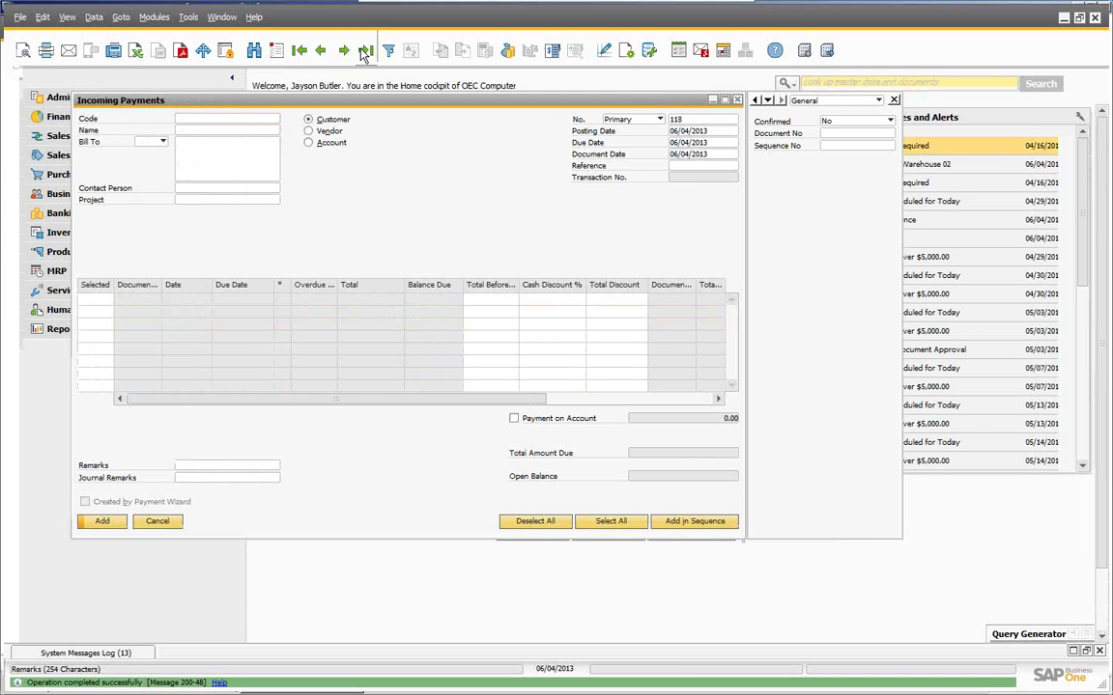
{"action": "left_click", "coordinate": [362, 52]}
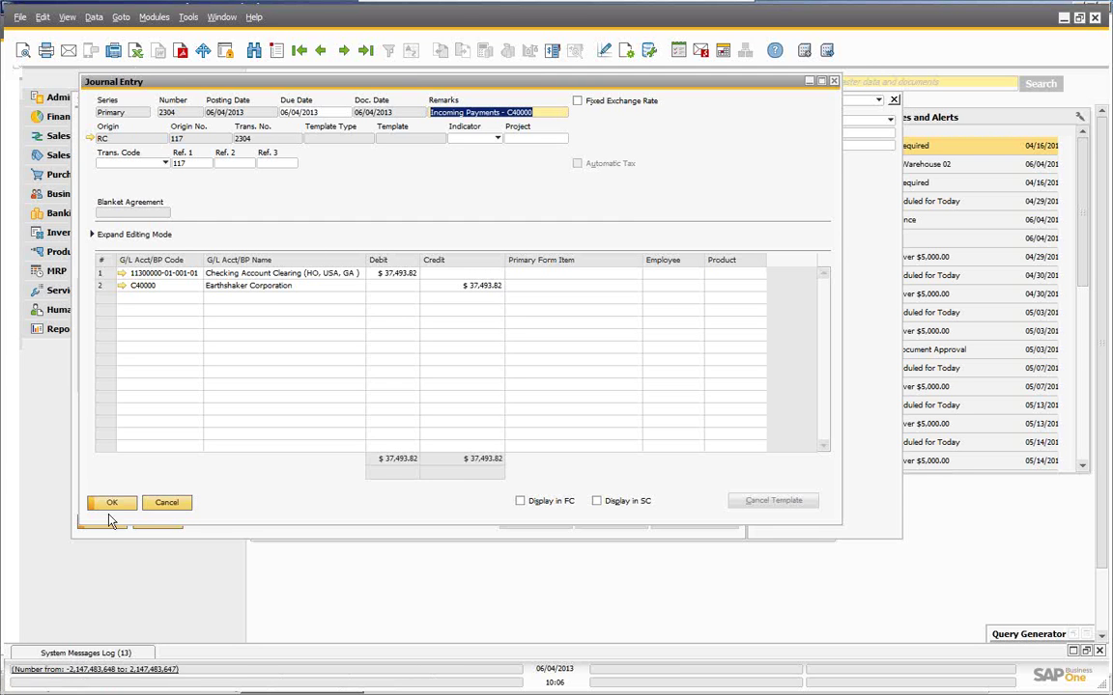
{"action": "left_click", "coordinate": [166, 504]}
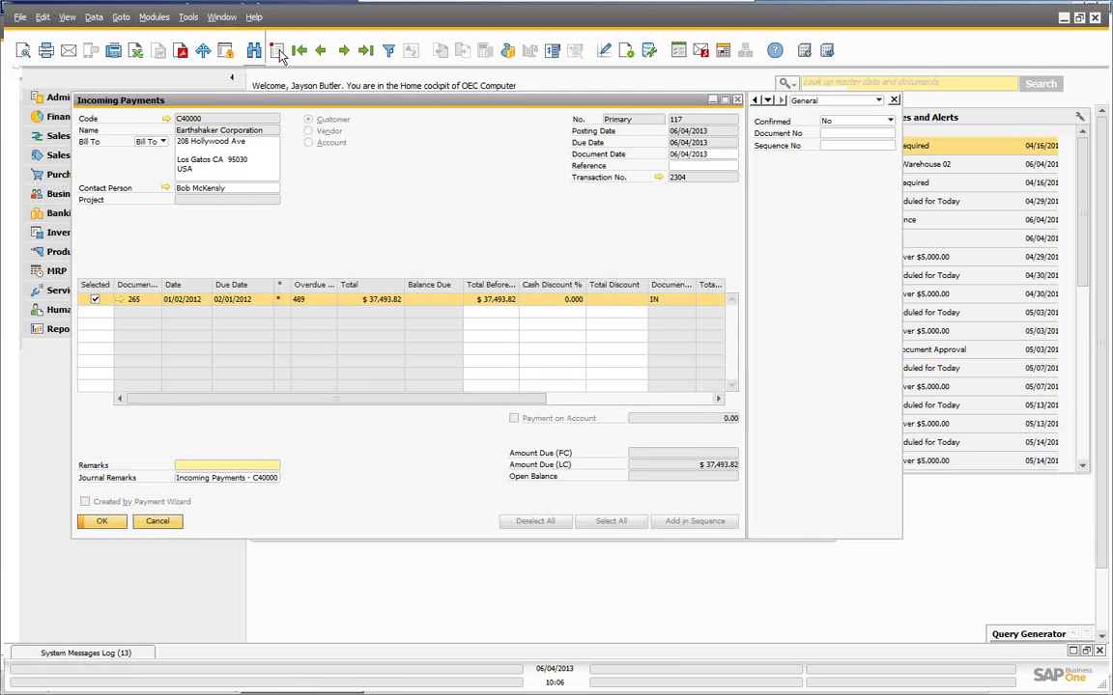
Start a new incoming payment, enter the second customer's code, and select the open invoice dated 06/23/2007 for $6,057.90.
{"action": "left_click", "coordinate": [279, 54]}
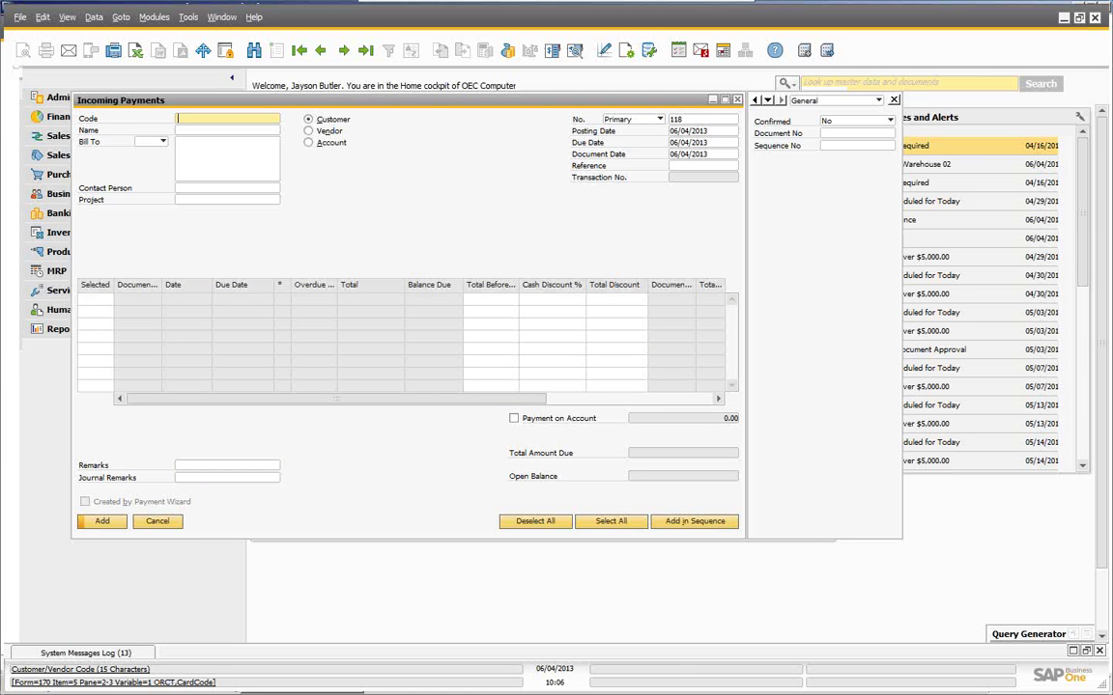
{"action": "left_click", "coordinate": [191, 130]}
{"action": "left_click", "coordinate": [179, 118]}
{"action": "type", "text": "C20000"}
{"action": "key", "text": "Tab"}
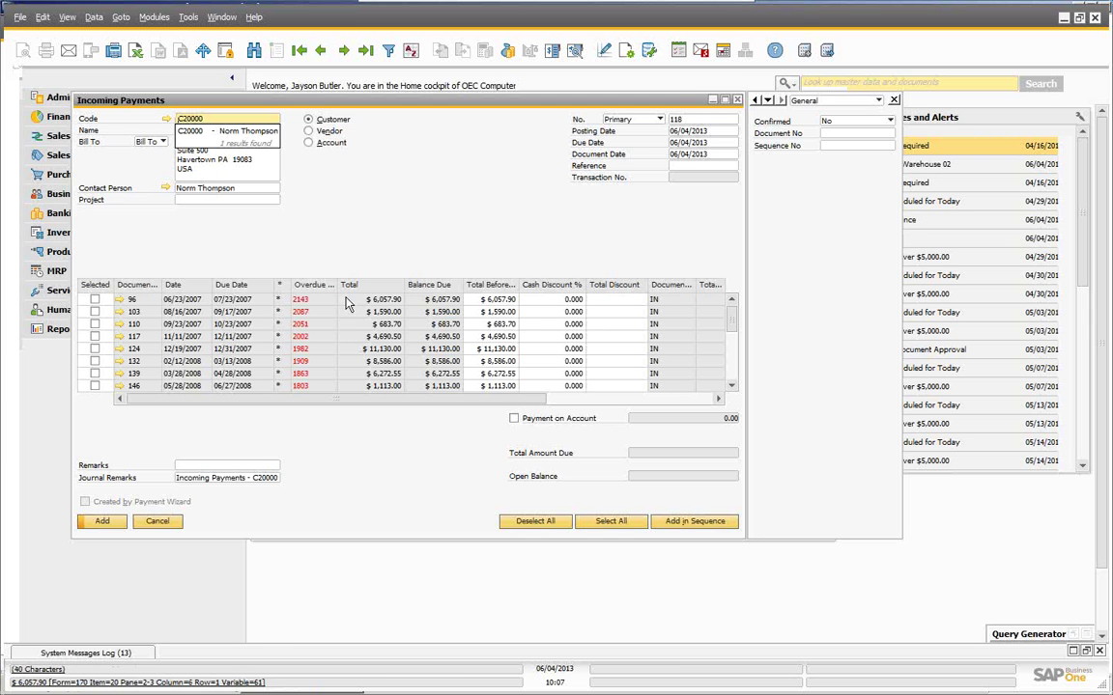
{"action": "left_click", "coordinate": [93, 300]}
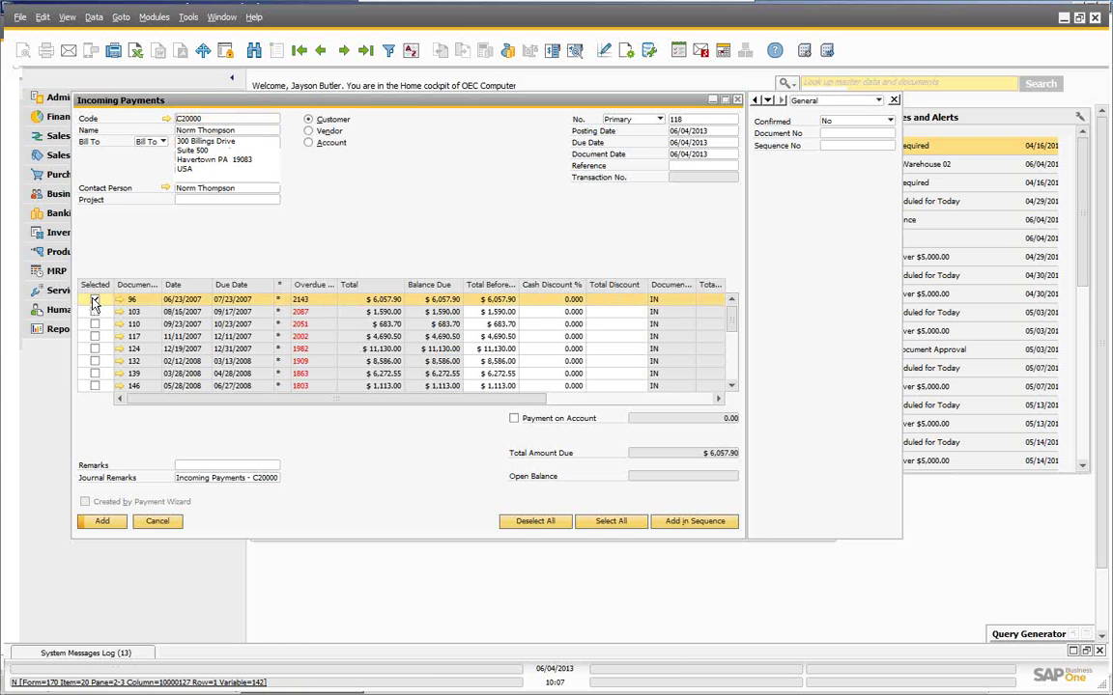
Pay the full balance due of $6,057.90 by check and add the incoming payment permanently.
{"action": "right_click", "coordinate": [486, 170]}
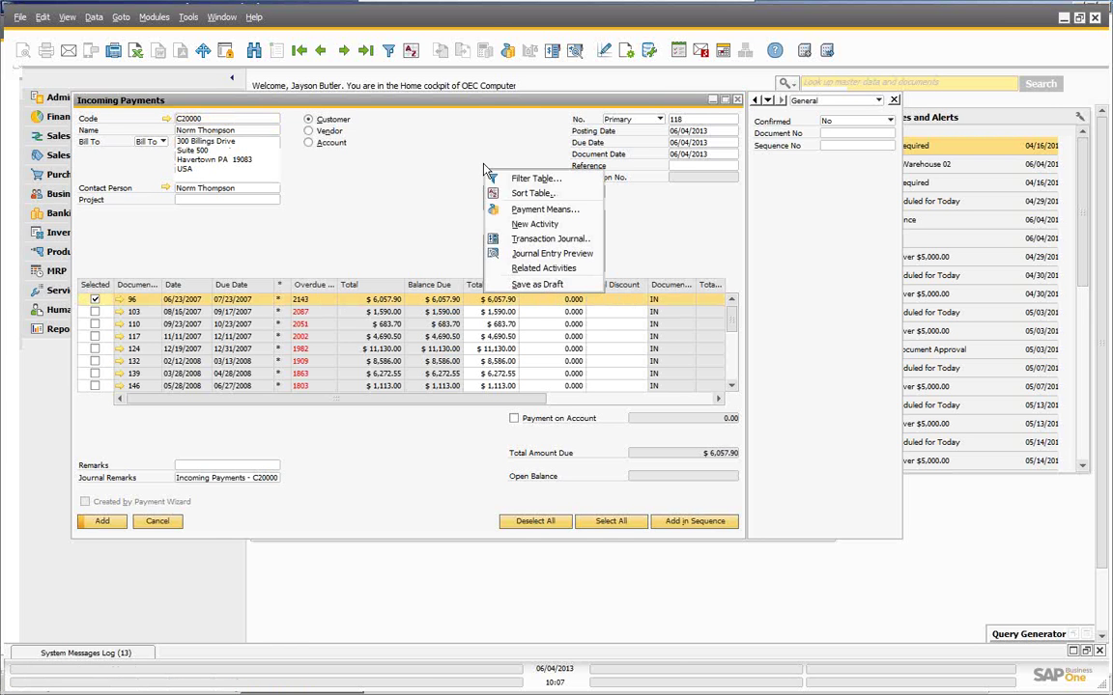
{"action": "left_click", "coordinate": [507, 210]}
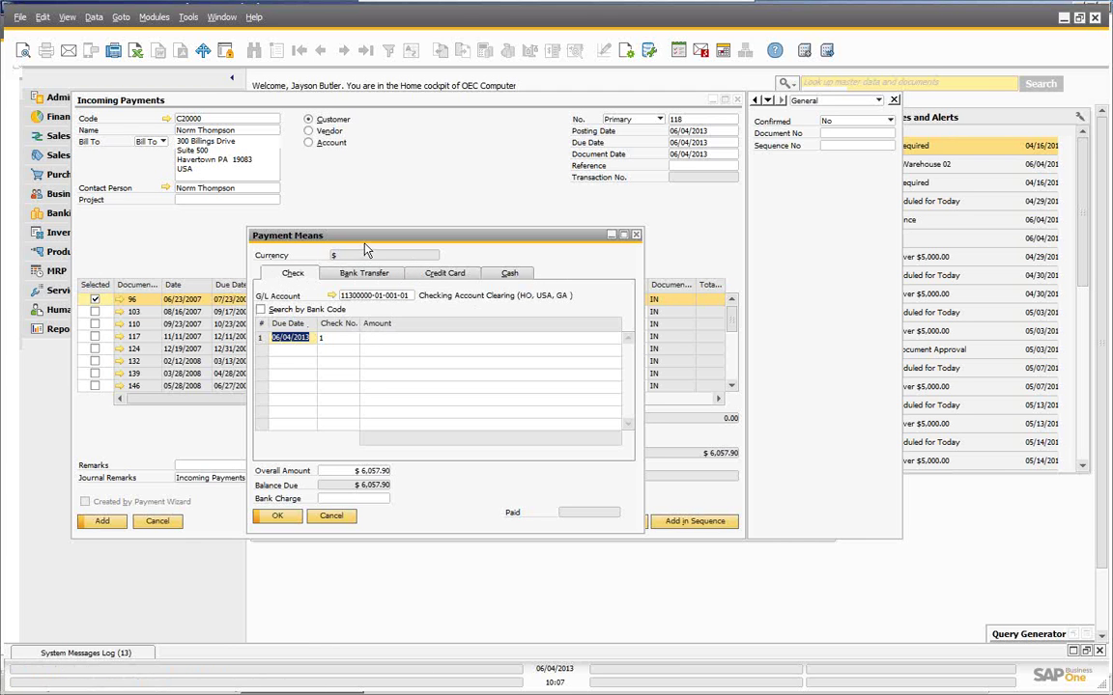
{"action": "right_click", "coordinate": [383, 339]}
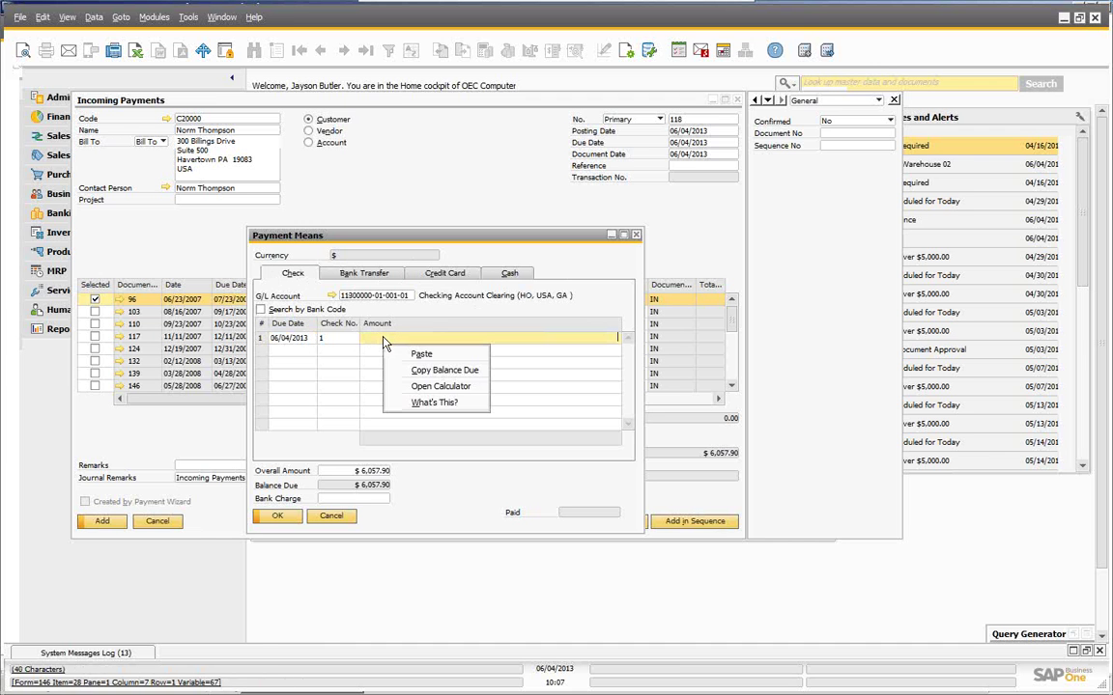
{"action": "left_click", "coordinate": [425, 371]}
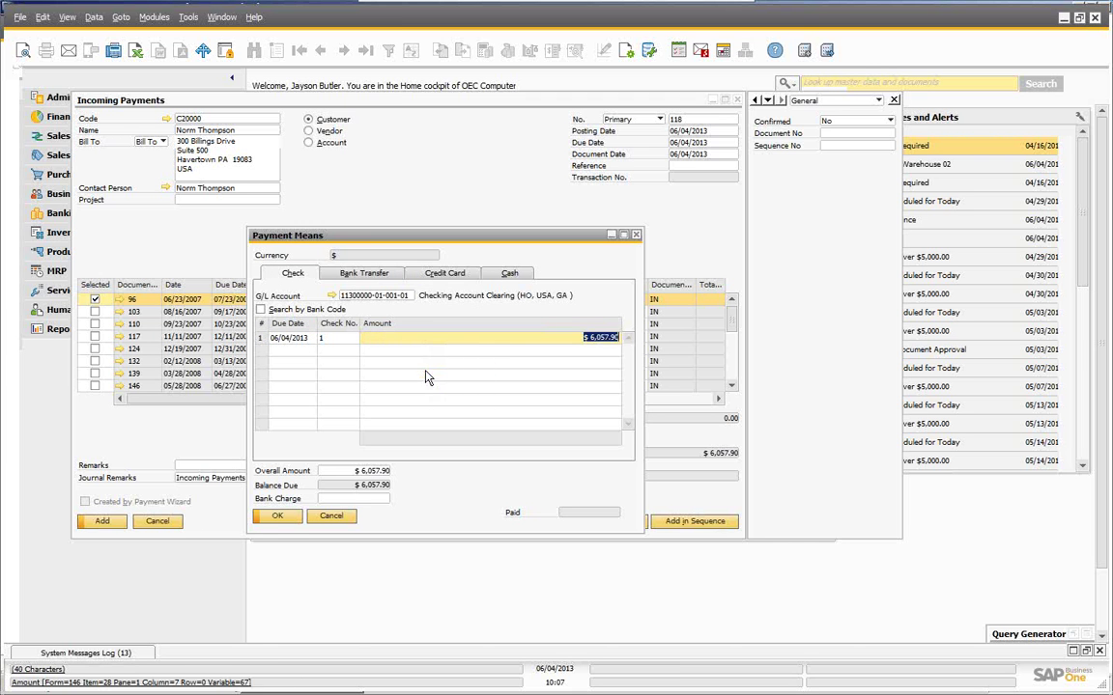
{"action": "left_click", "coordinate": [277, 518]}
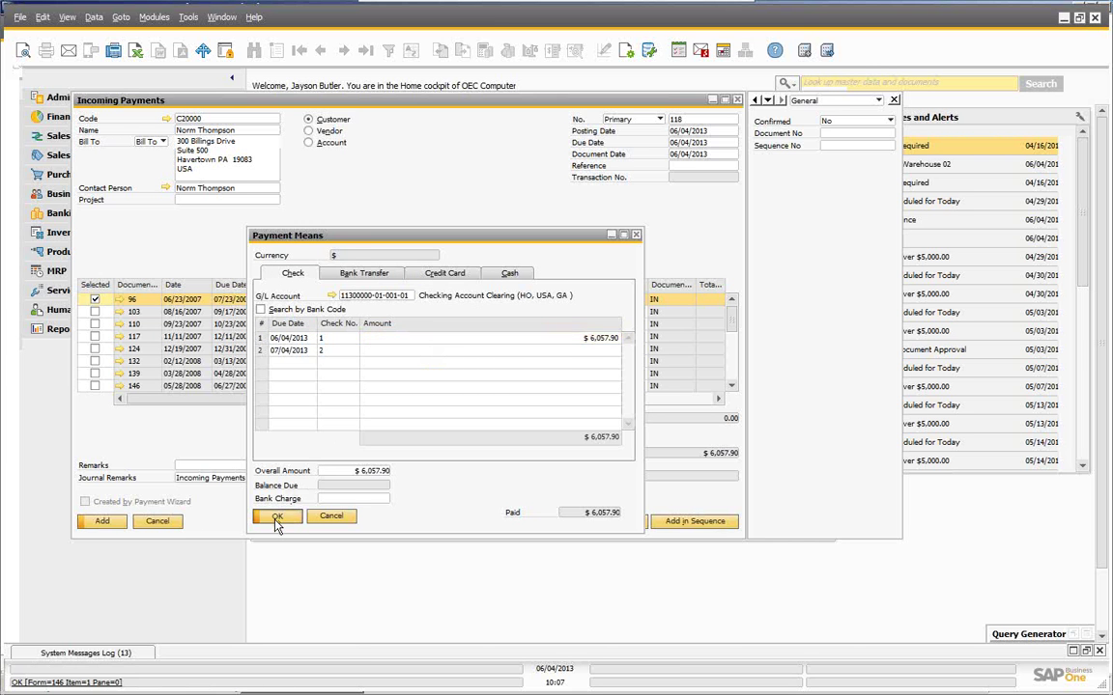
{"action": "left_click", "coordinate": [102, 521]}
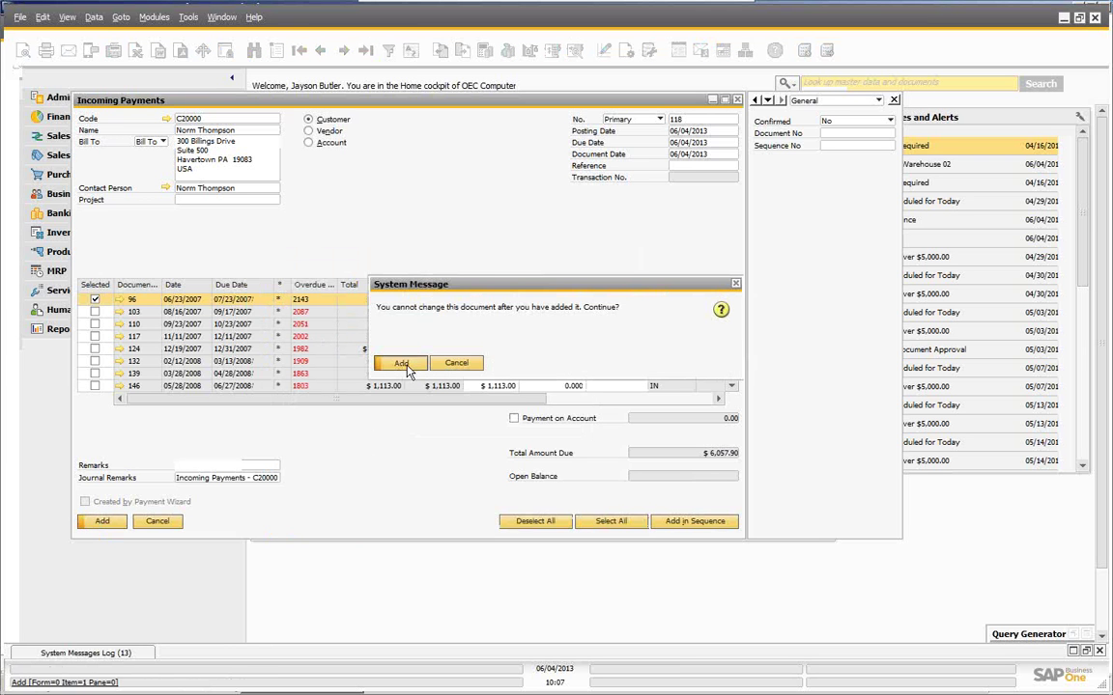
{"action": "left_click", "coordinate": [400, 364]}
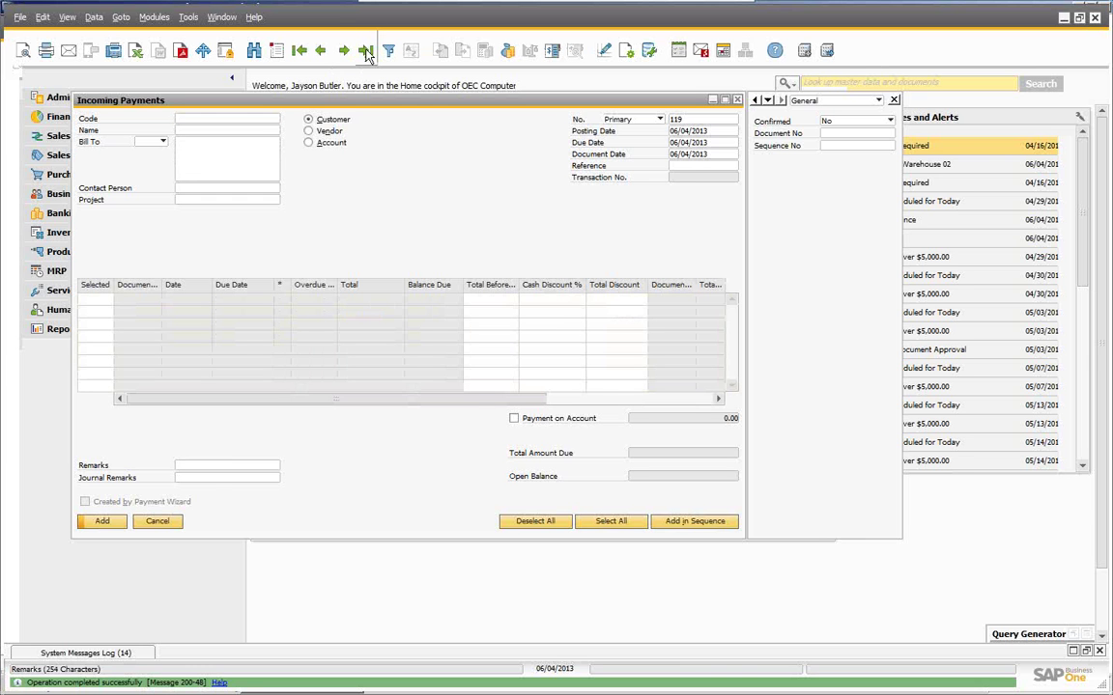
Open the last posted incoming payment and review its linked A/R invoice and journal entry.
{"action": "left_click", "coordinate": [366, 52]}
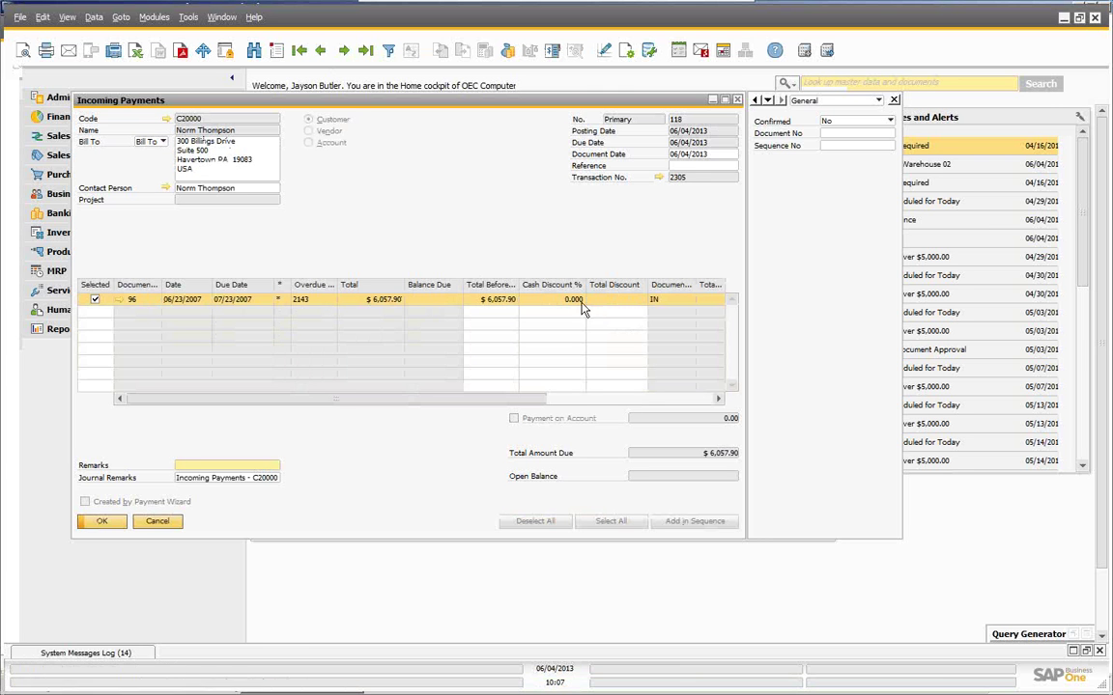
{"action": "left_click", "coordinate": [118, 299]}
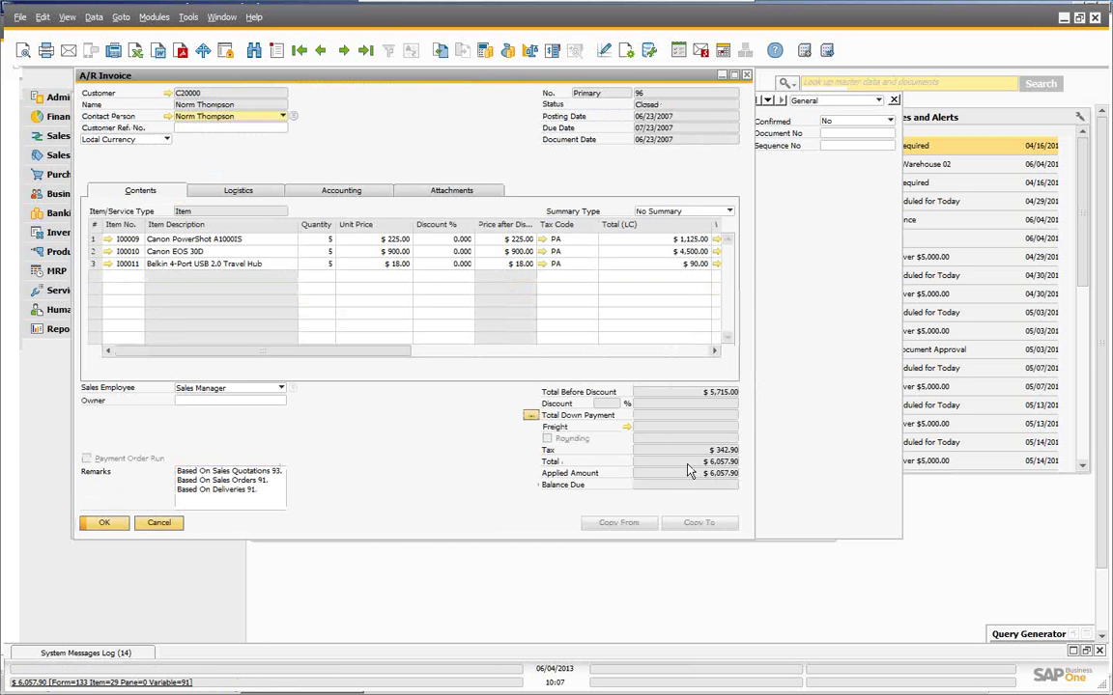
{"action": "left_click", "coordinate": [158, 523]}
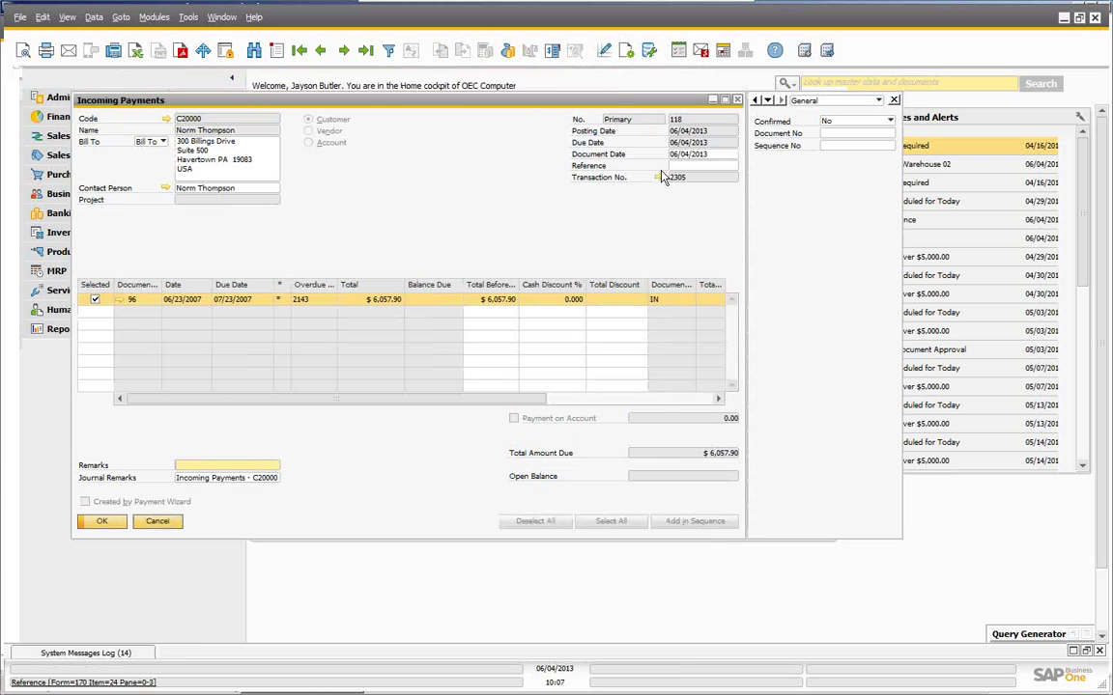
{"action": "left_click", "coordinate": [659, 179]}
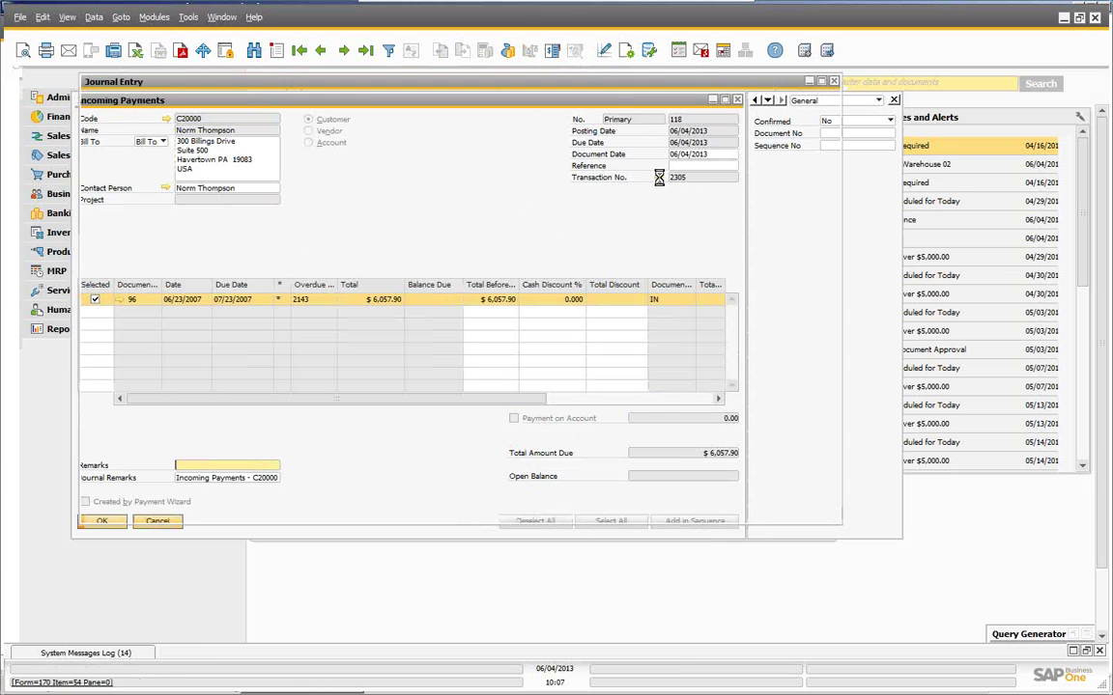
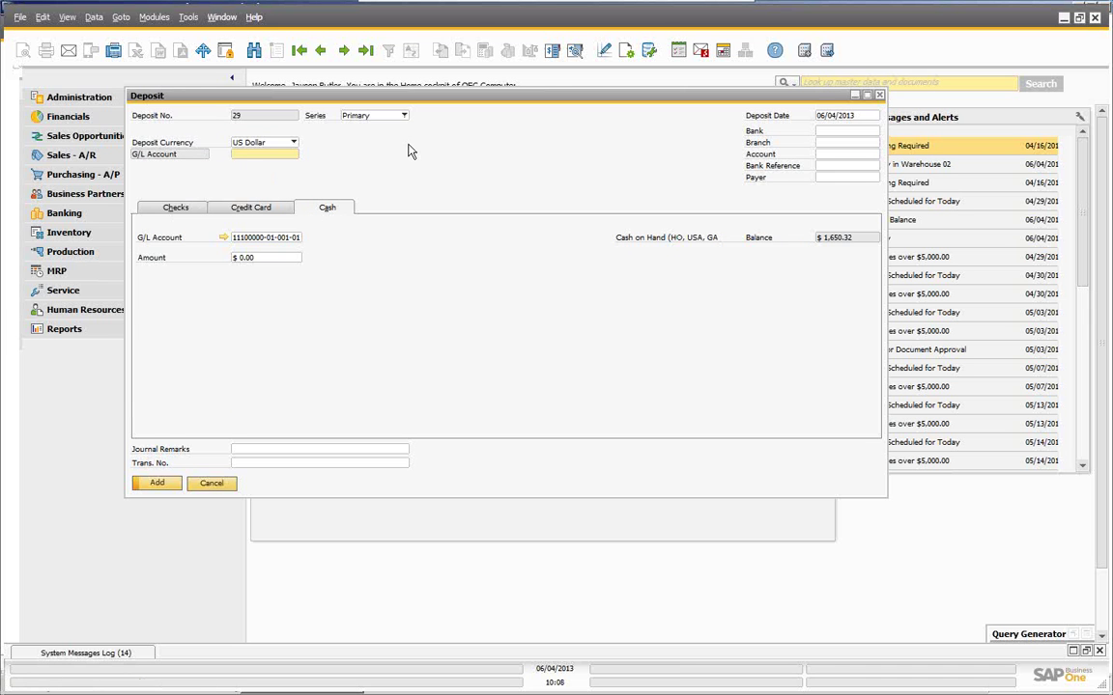
Set up the deposit for checks and choose Cash at Bank - Checking (HO, USA, GA) as its G/L account.
{"action": "left_click", "coordinate": [179, 218]}
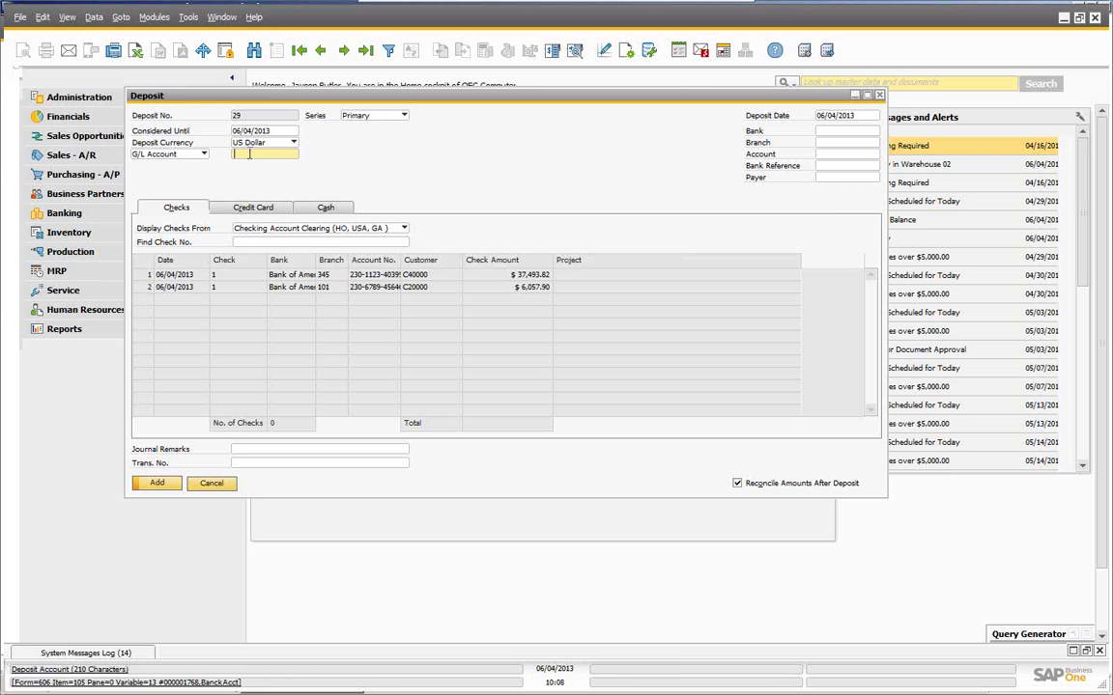
{"action": "key", "text": "Tab"}
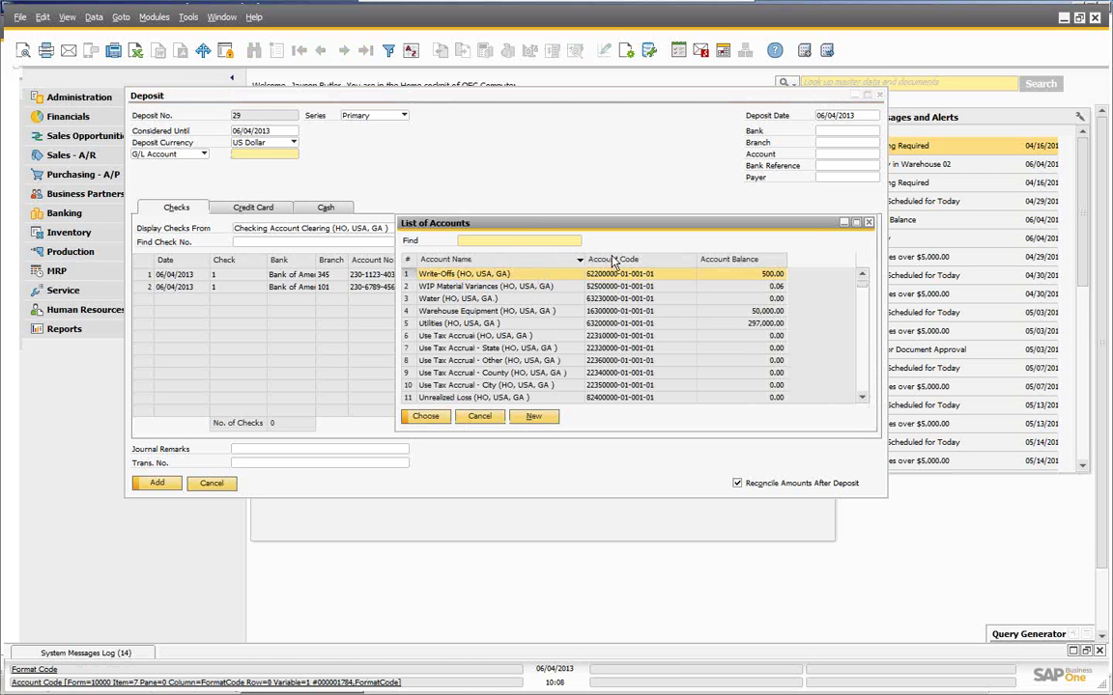
{"action": "double_click", "coordinate": [613, 260]}
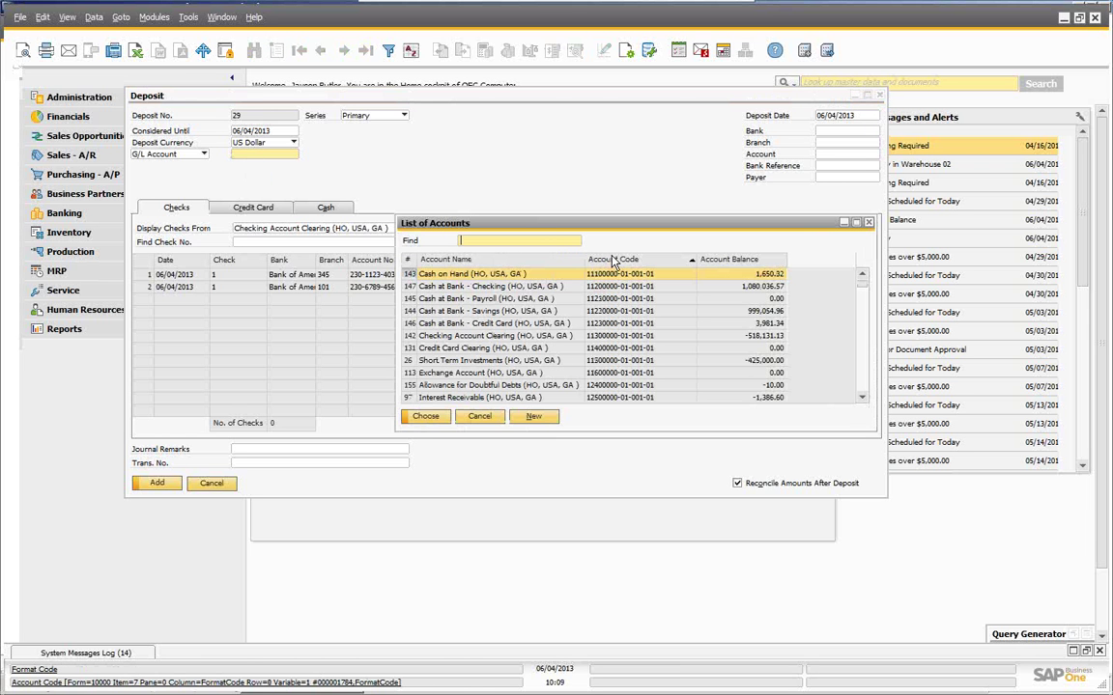
{"action": "left_click", "coordinate": [498, 286]}
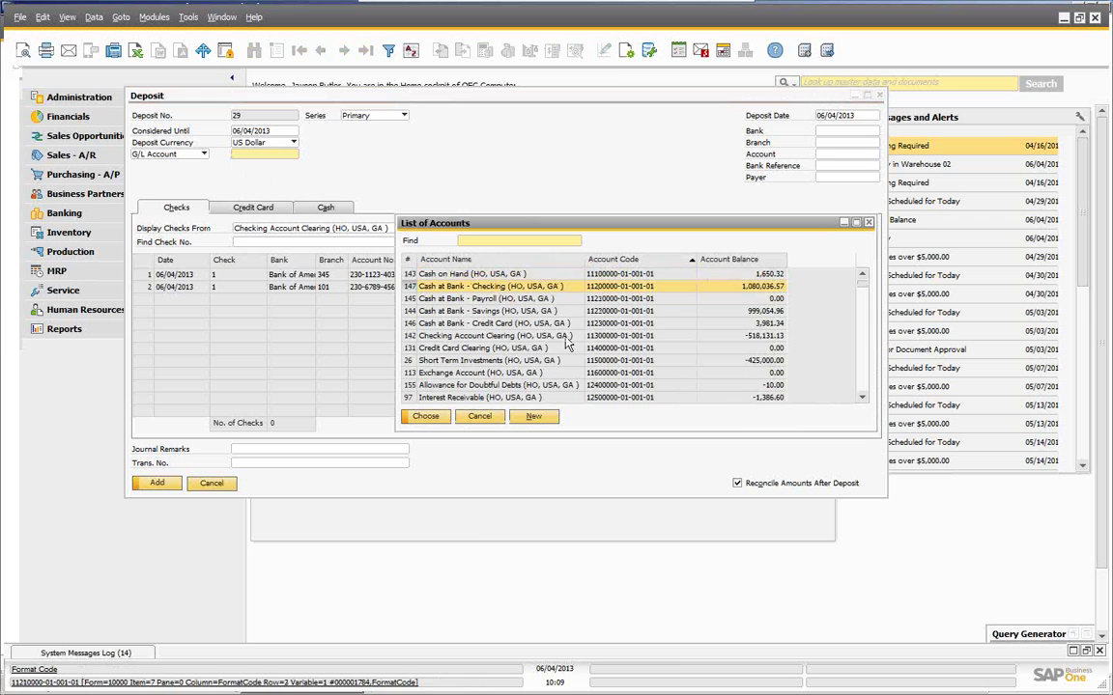
{"action": "left_click", "coordinate": [426, 417]}
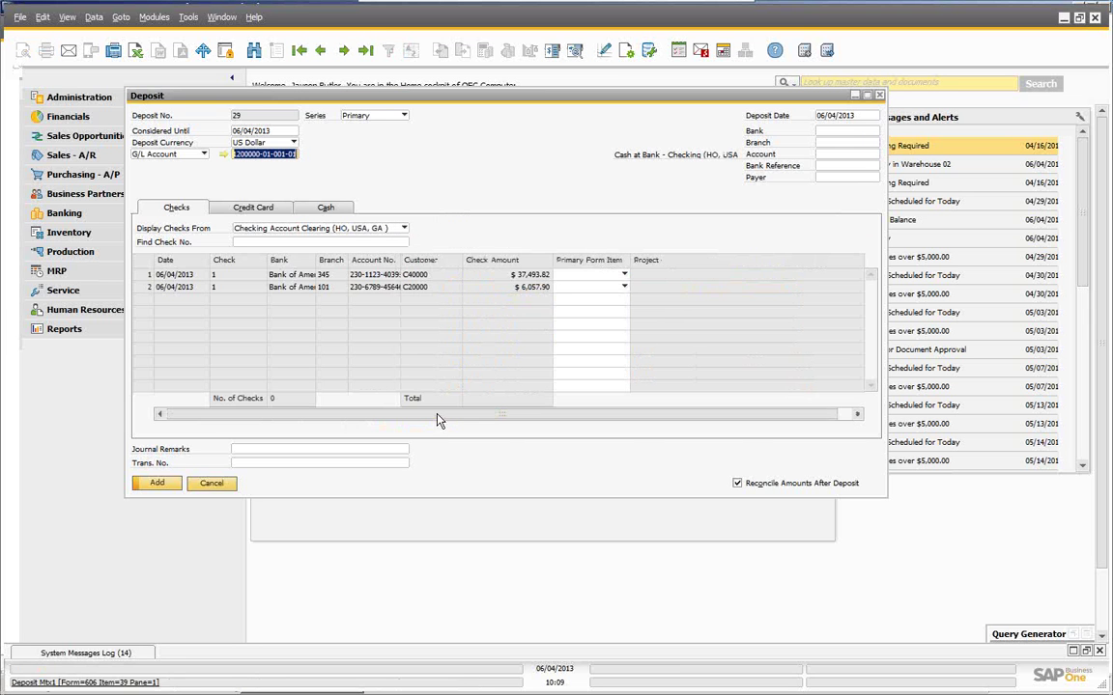
Select both checks, $37,493.82 and $6,057.90, for the deposit and add it.
{"action": "left_click", "coordinate": [145, 275]}
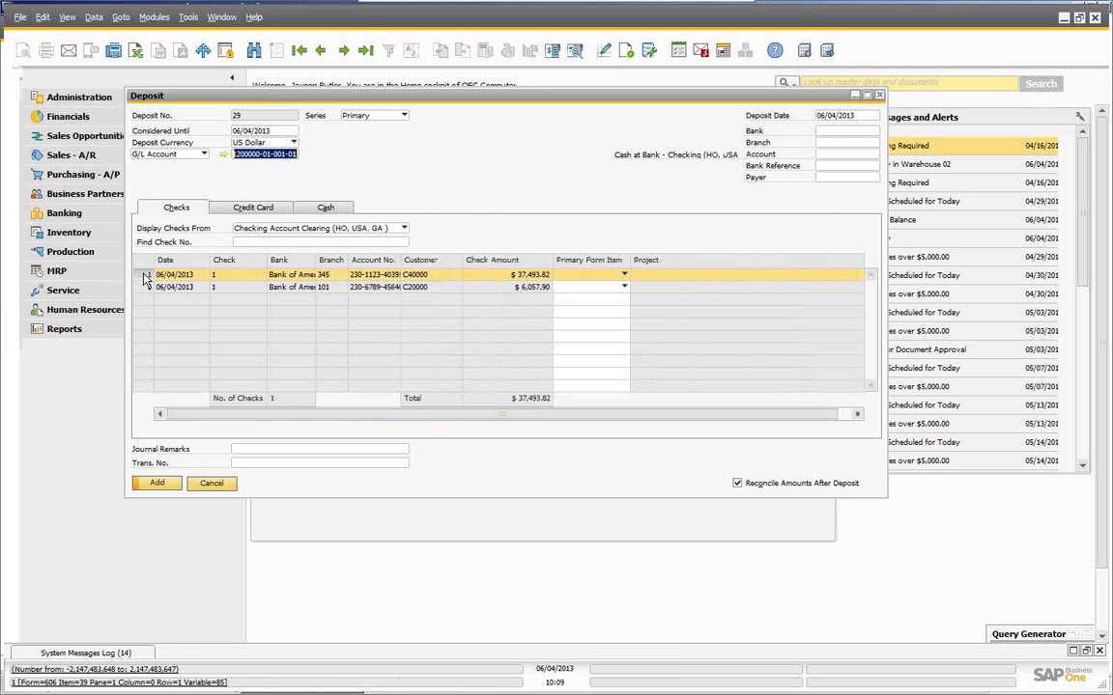
{"action": "left_click", "coordinate": [144, 287]}
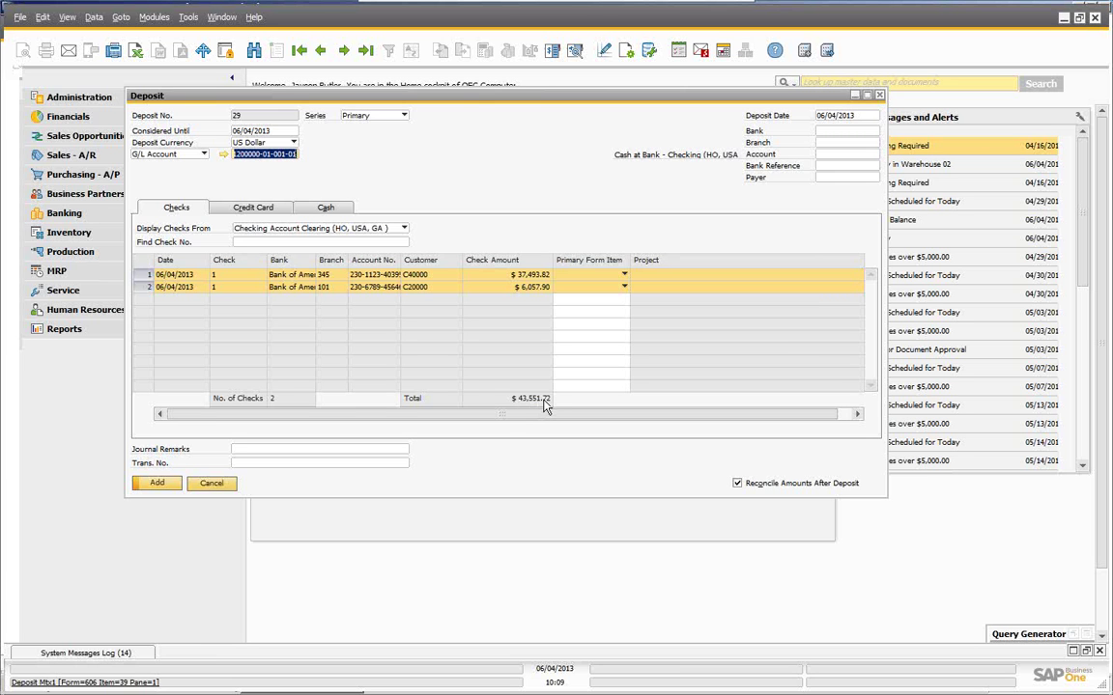
{"action": "left_click", "coordinate": [157, 483]}
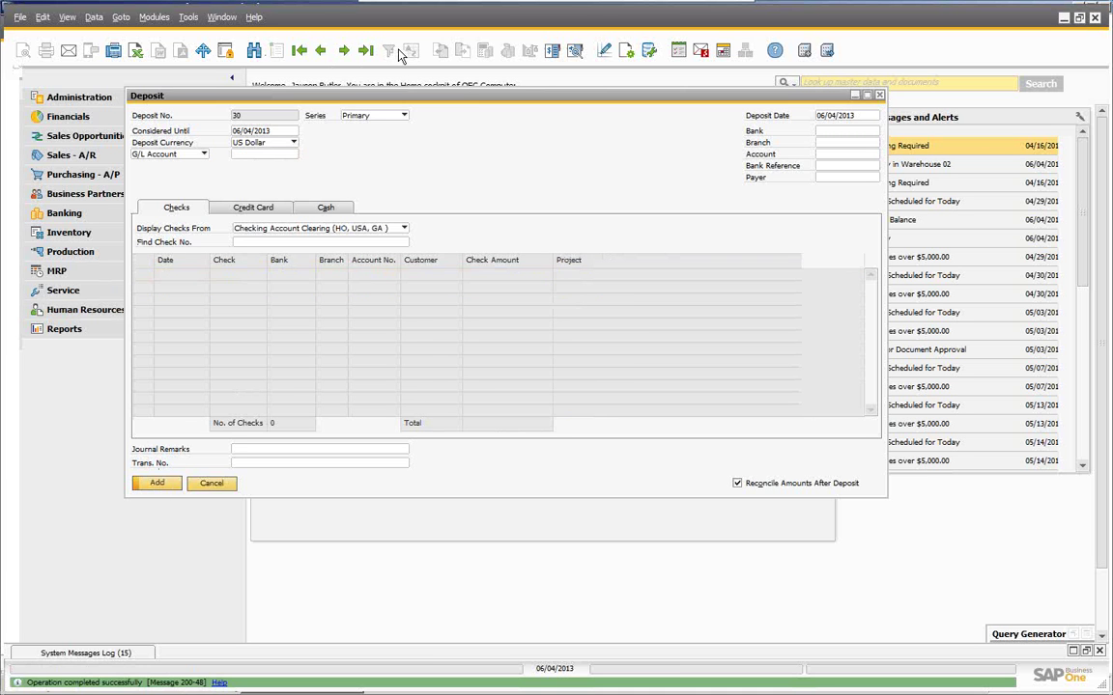
Open the last posted deposit, review its checks and available data actions, and close it.
{"action": "left_click", "coordinate": [365, 51]}
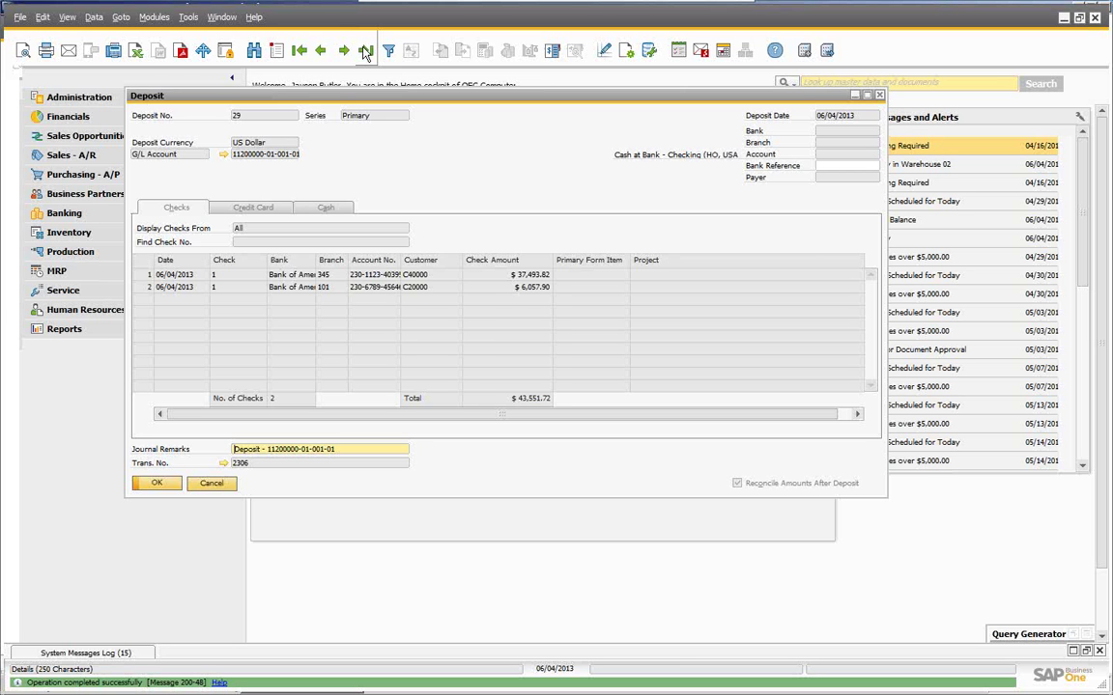
{"action": "left_click", "coordinate": [94, 16]}
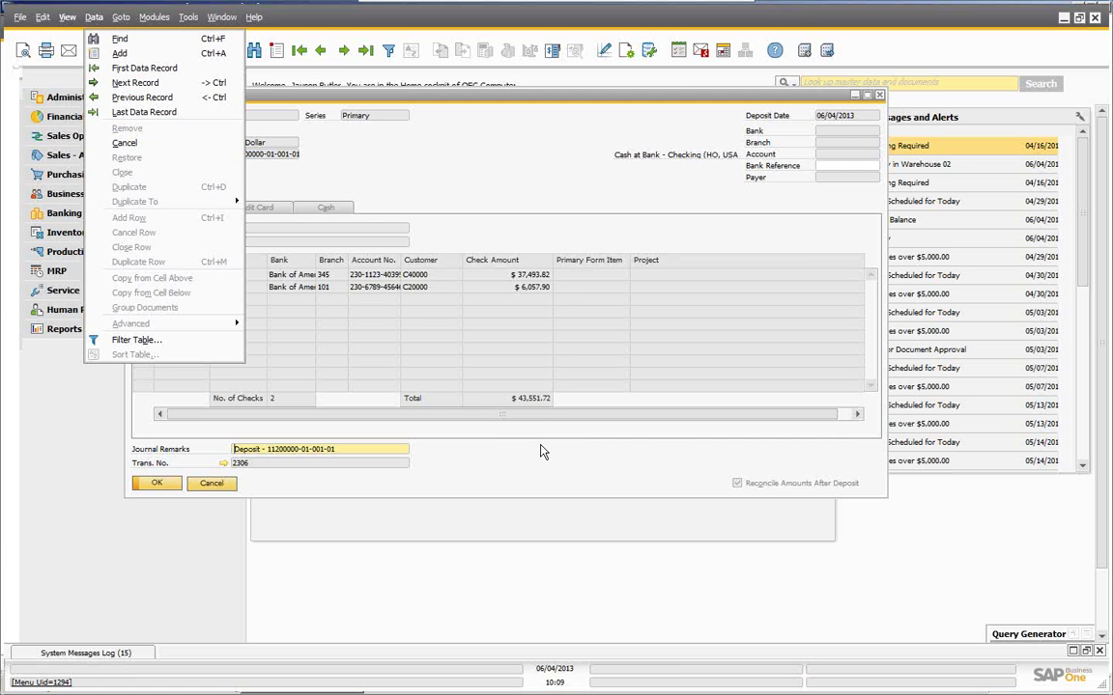
{"action": "left_click", "coordinate": [542, 177]}
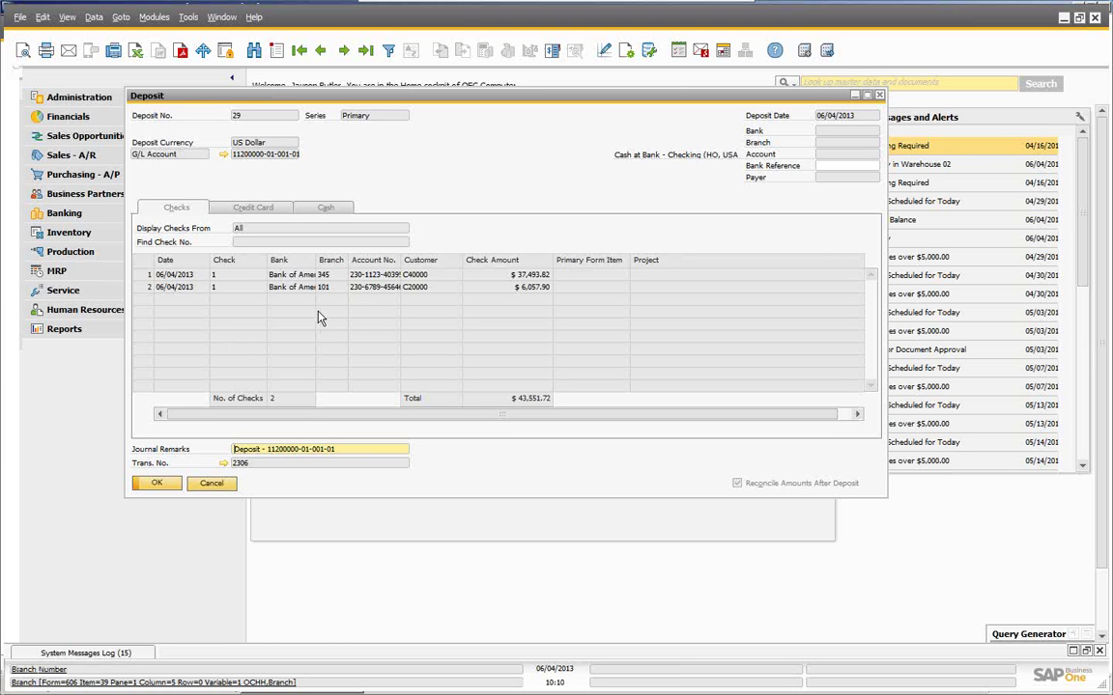
{"action": "left_click", "coordinate": [408, 288]}
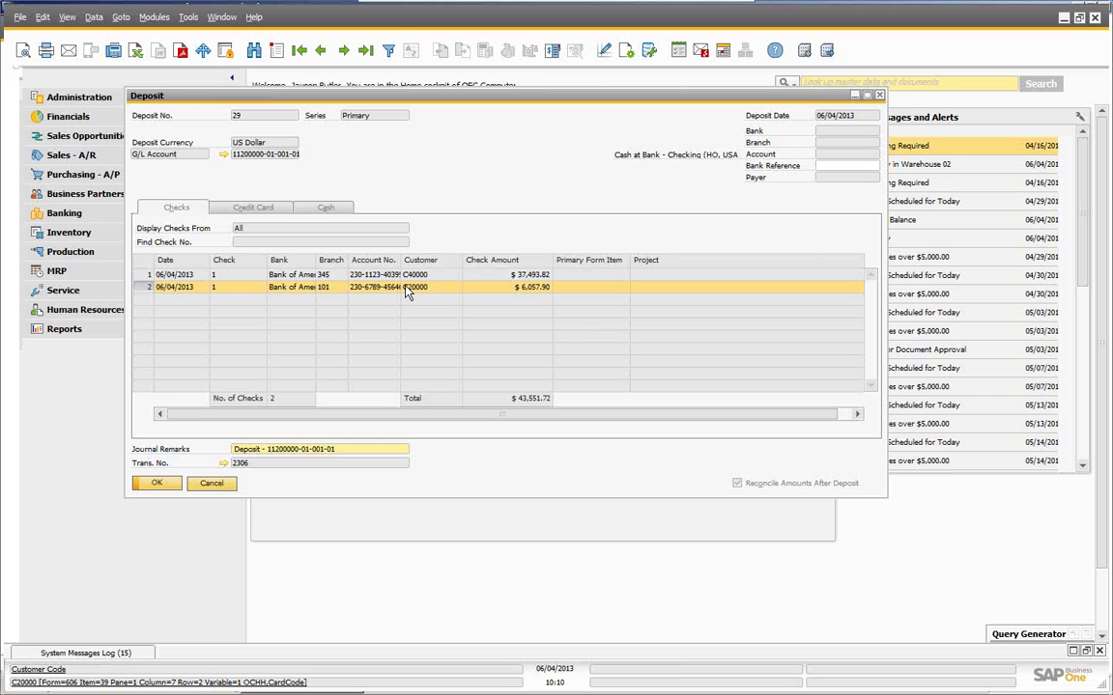
{"action": "left_click", "coordinate": [211, 484]}
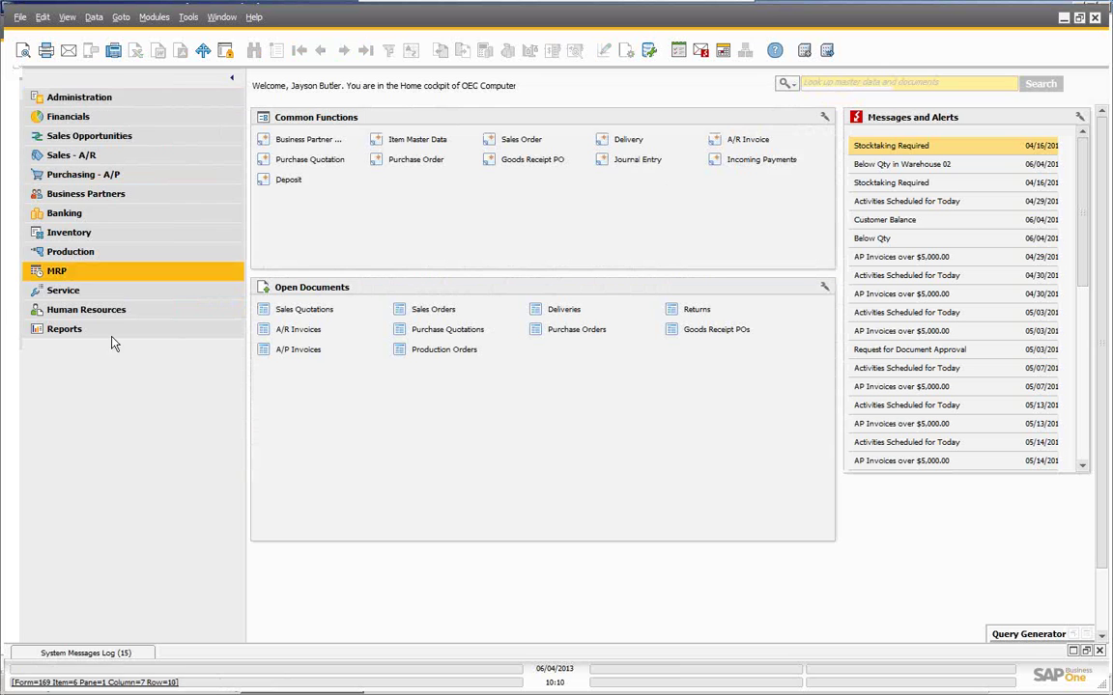
Open the last posted incoming payment and review its journal entry.
{"action": "left_click", "coordinate": [743, 162]}
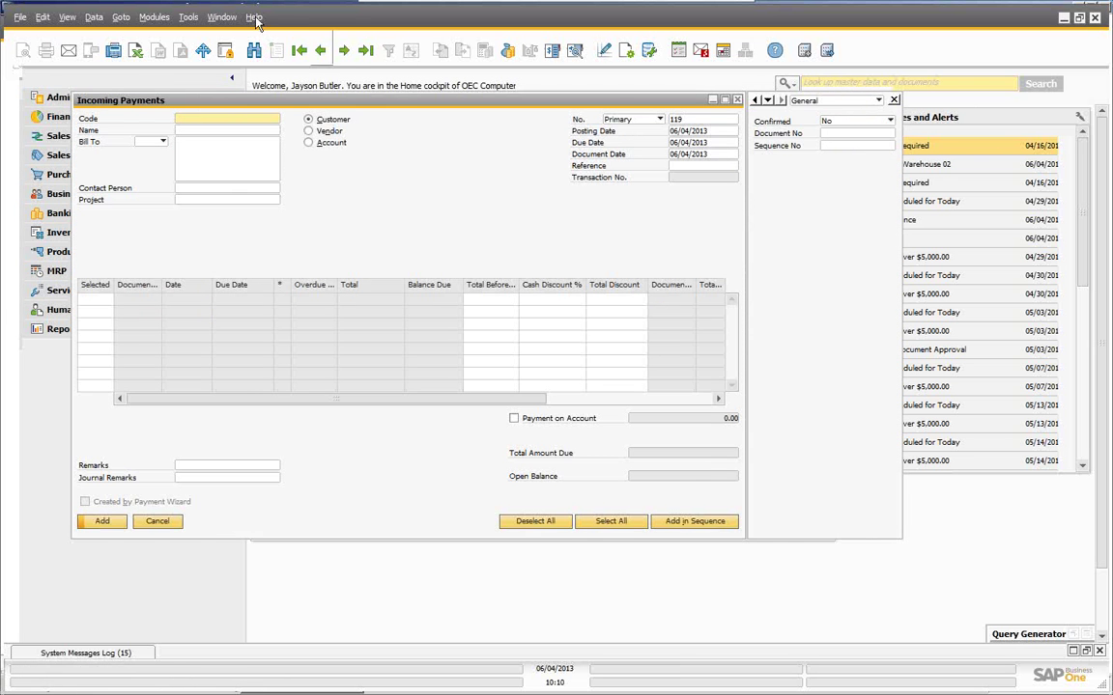
{"action": "left_click", "coordinate": [367, 51]}
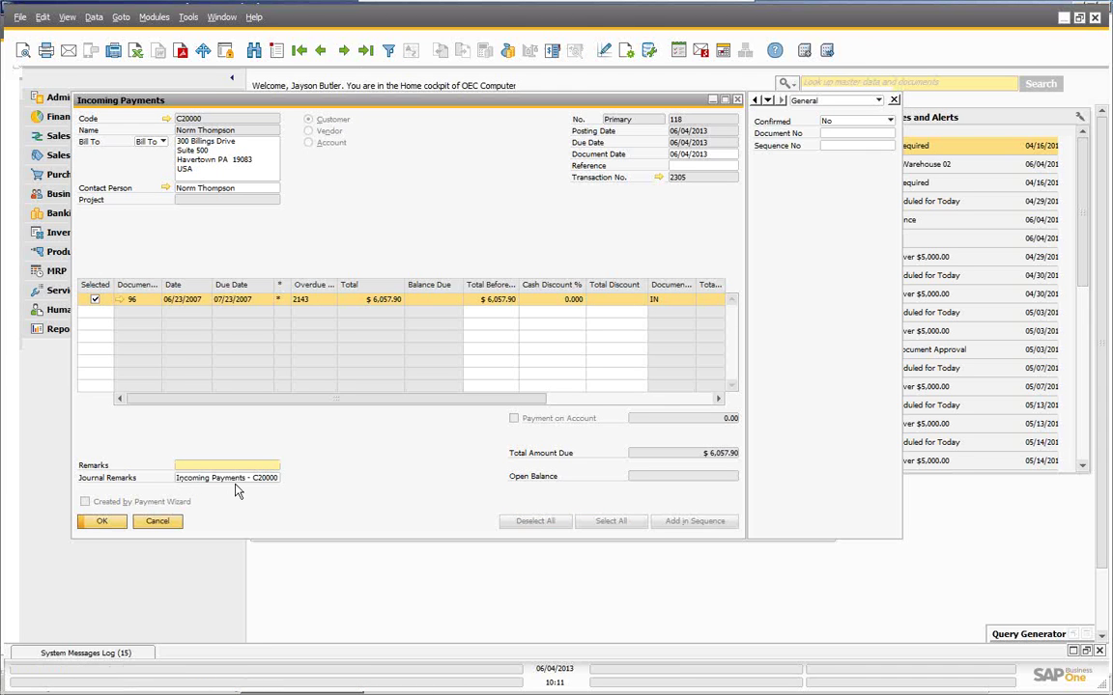
{"action": "left_click", "coordinate": [658, 177]}
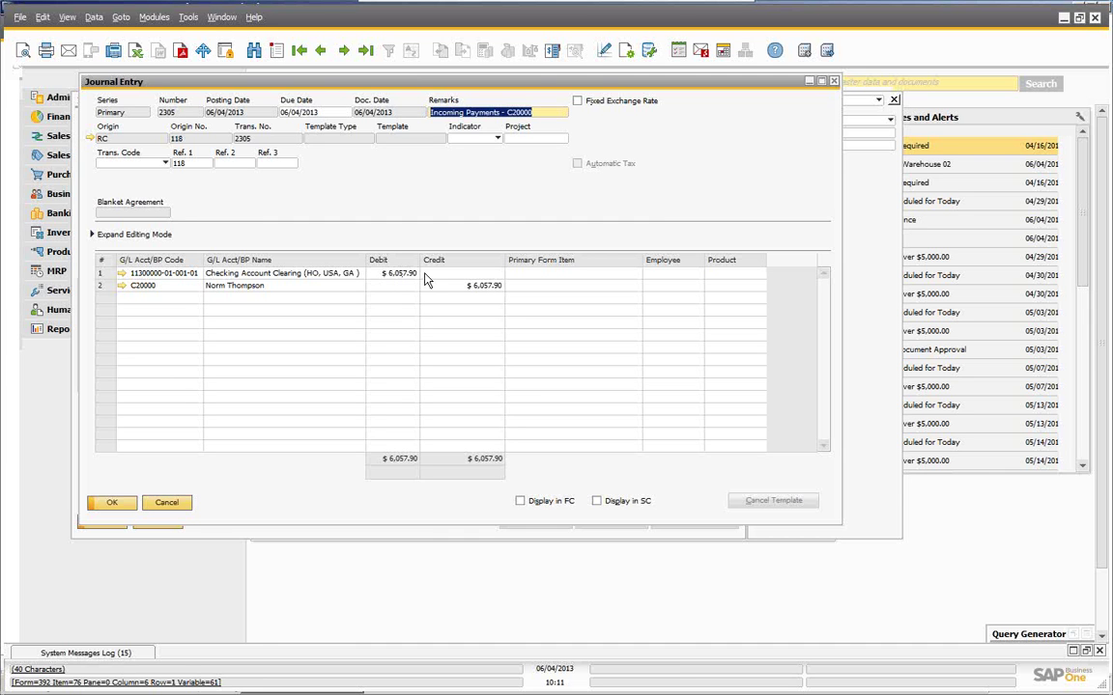
{"action": "left_click", "coordinate": [167, 502]}
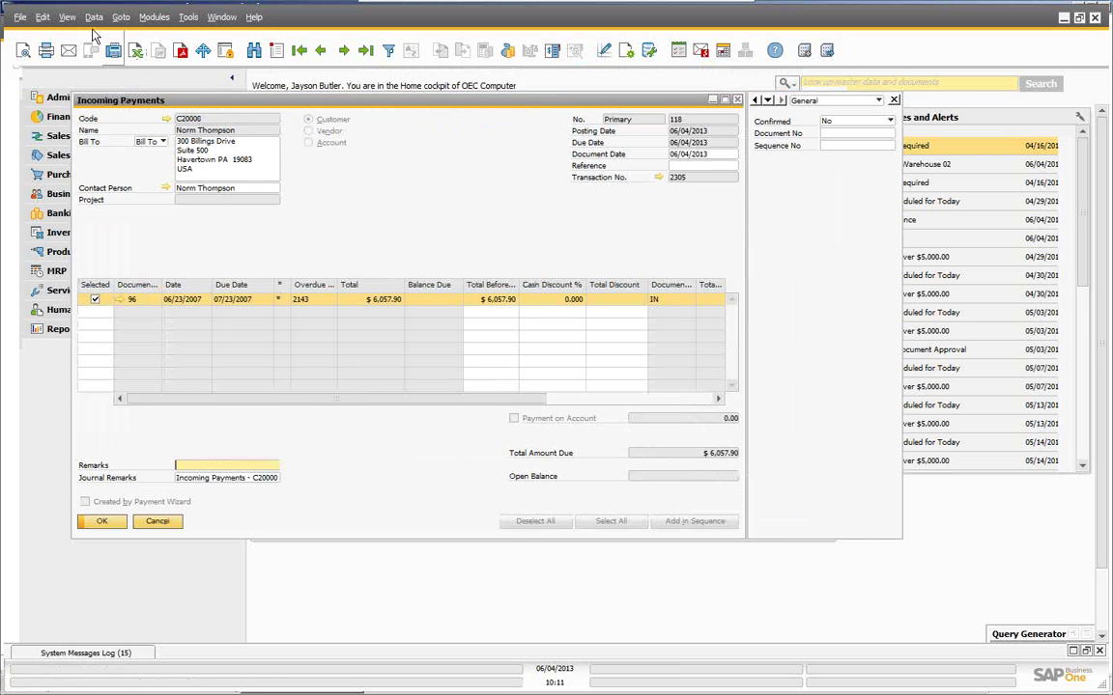
{"action": "left_click", "coordinate": [94, 17]}
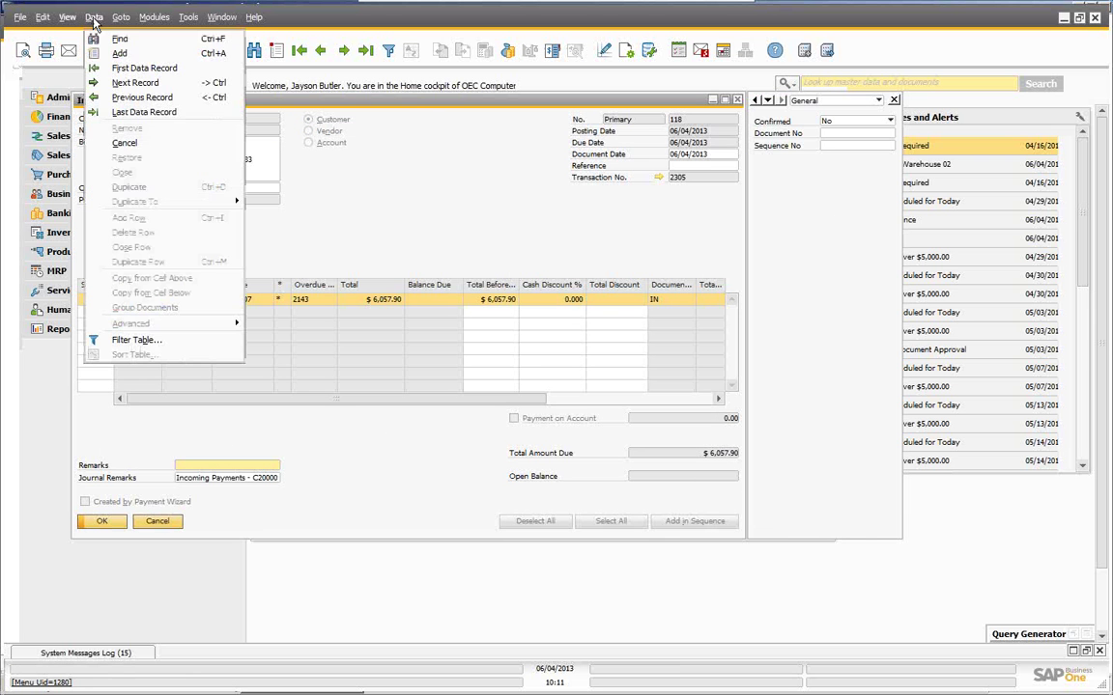
{"action": "left_click", "coordinate": [125, 144]}
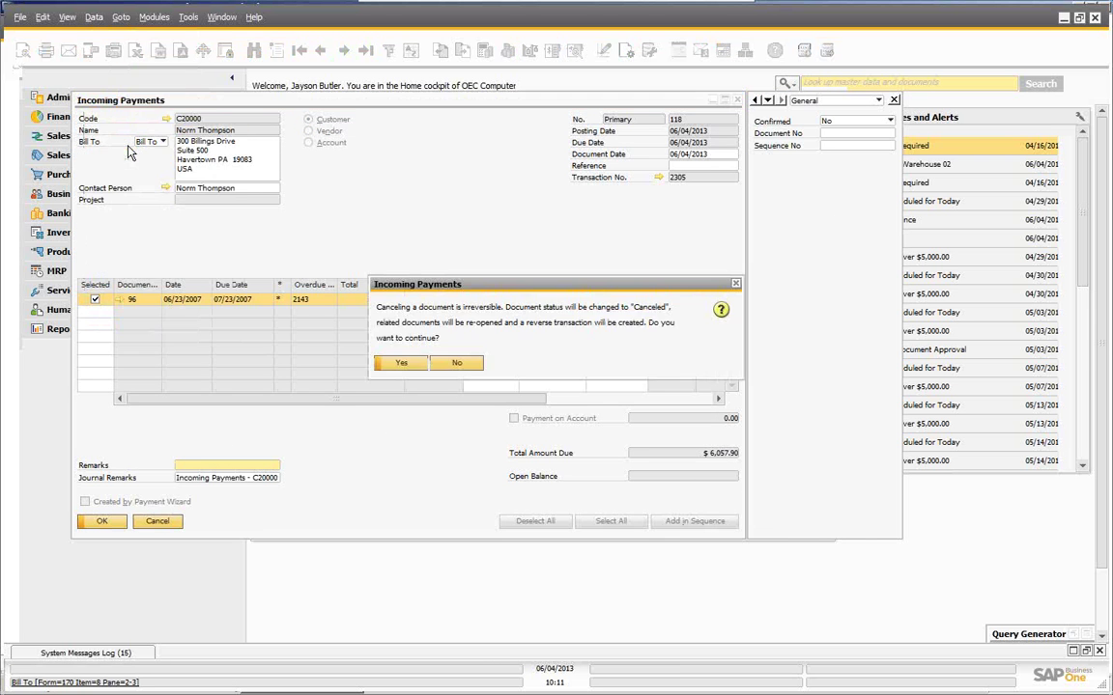
{"action": "left_click_drag", "start_coordinate": [529, 283], "coordinate": [482, 208]}
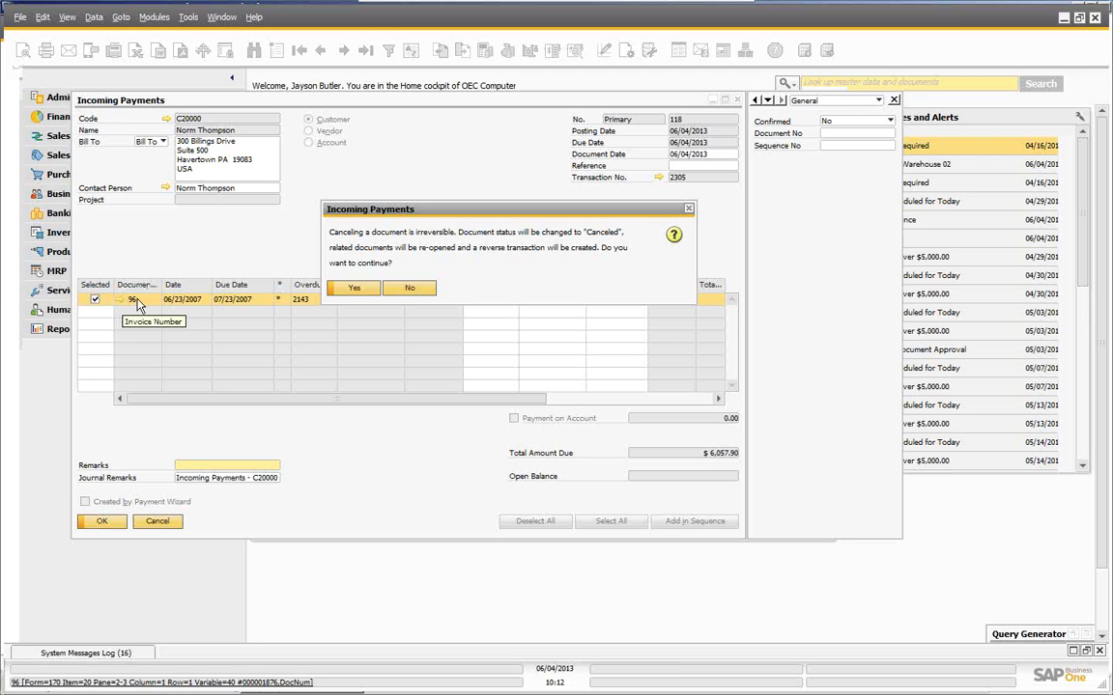
{"action": "left_click", "coordinate": [425, 289]}
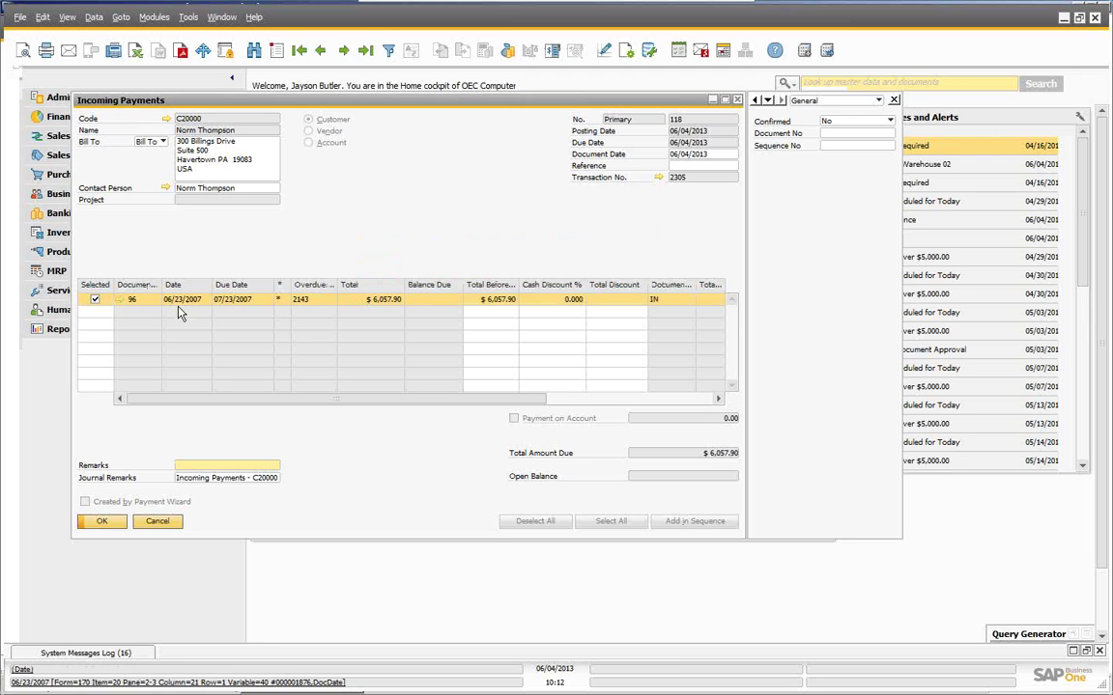
Check the A/R invoice linked to the $6,057.90 incoming payment, and cancel the payment despite its check having been deposited.
{"action": "left_click", "coordinate": [120, 300]}
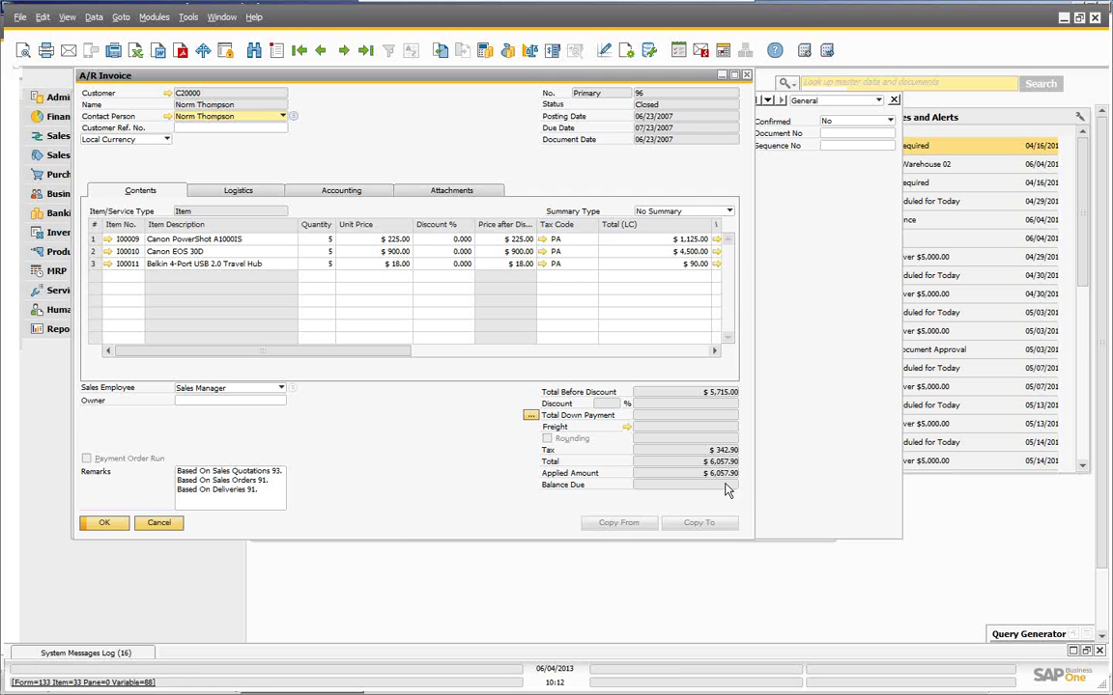
{"action": "left_click", "coordinate": [106, 524]}
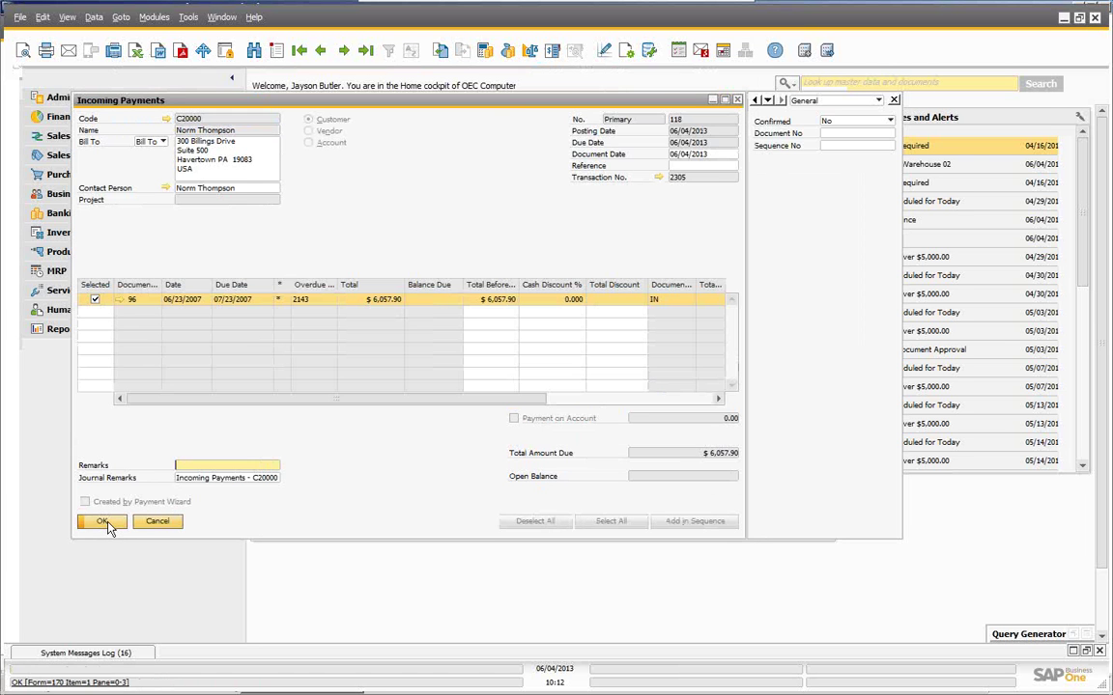
{"action": "left_click", "coordinate": [94, 17]}
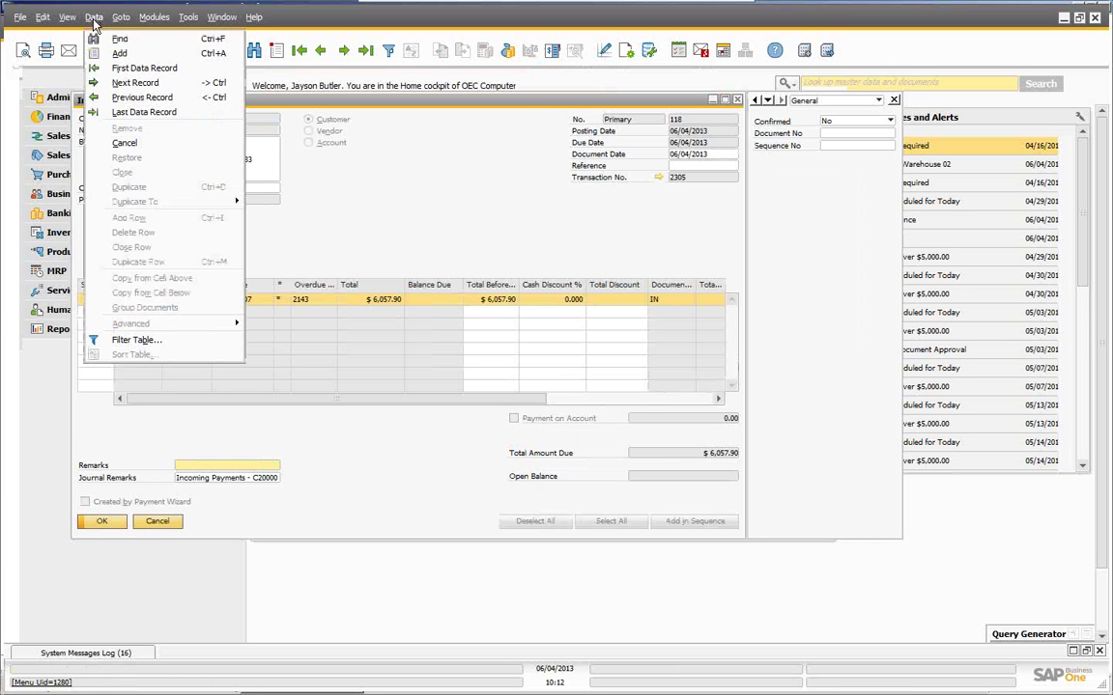
{"action": "left_click", "coordinate": [124, 144]}
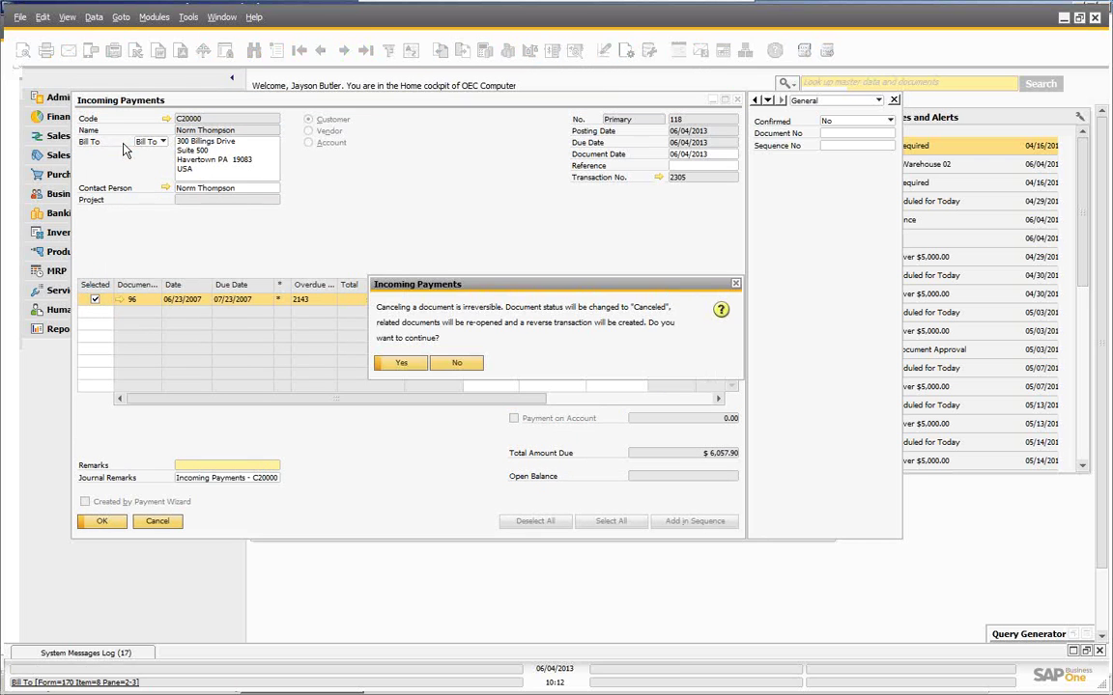
{"action": "left_click", "coordinate": [399, 364]}
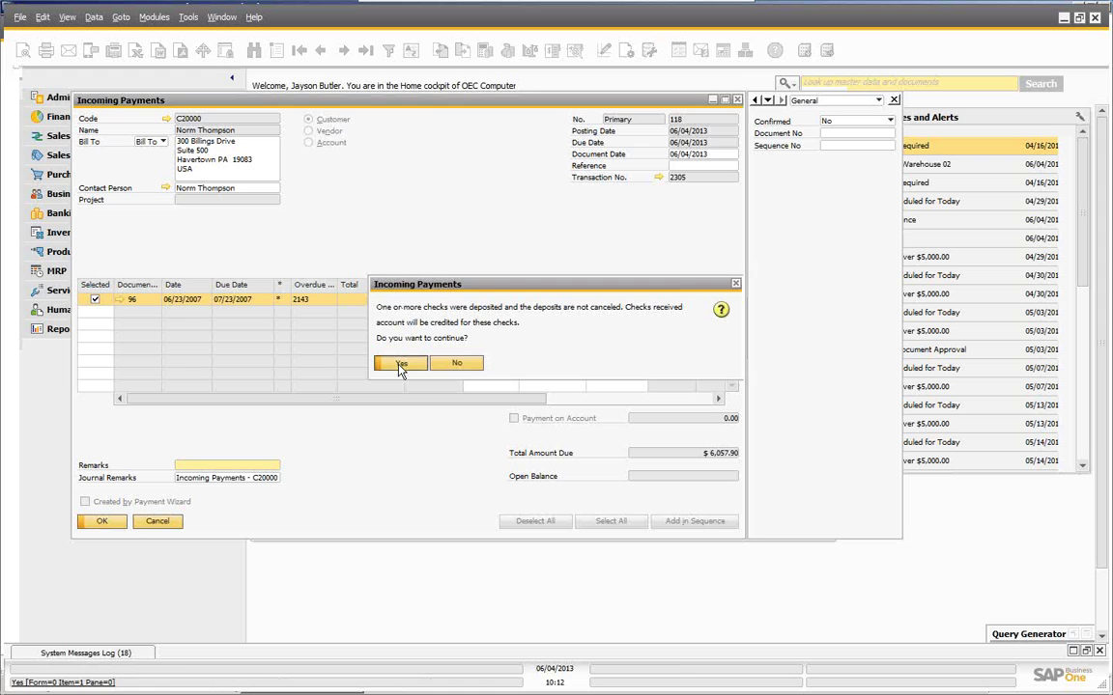
{"action": "left_click", "coordinate": [401, 365]}
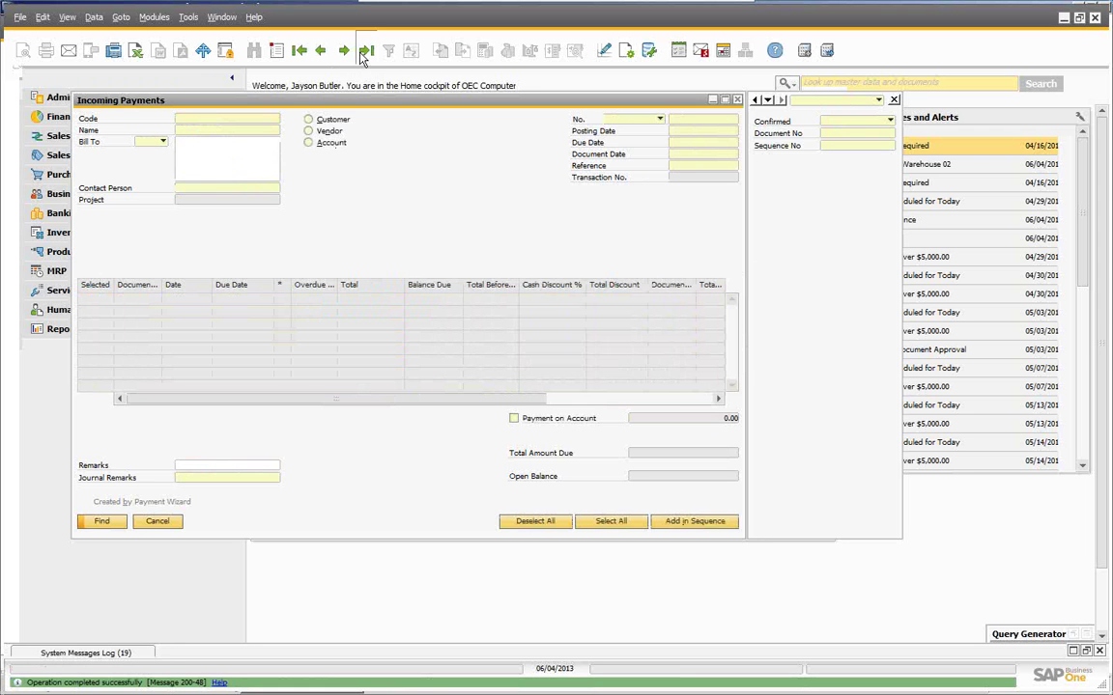
Reopen the canceled incoming payment and check the status and balance due of its linked A/R invoice.
{"action": "left_click", "coordinate": [364, 50]}
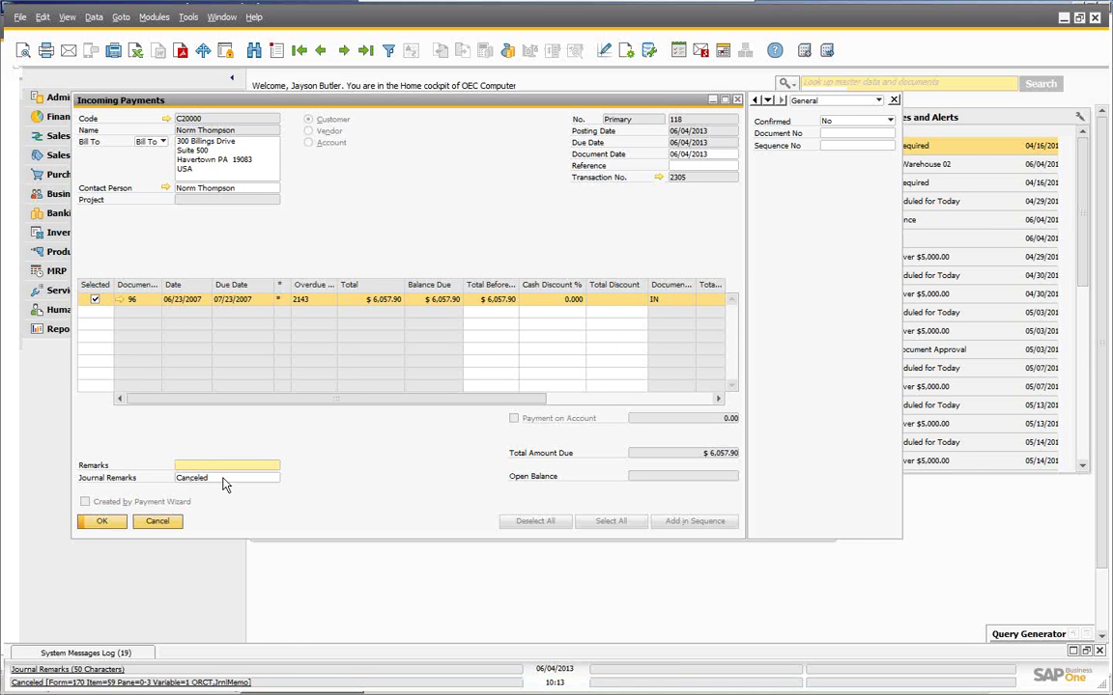
{"action": "left_click", "coordinate": [121, 301]}
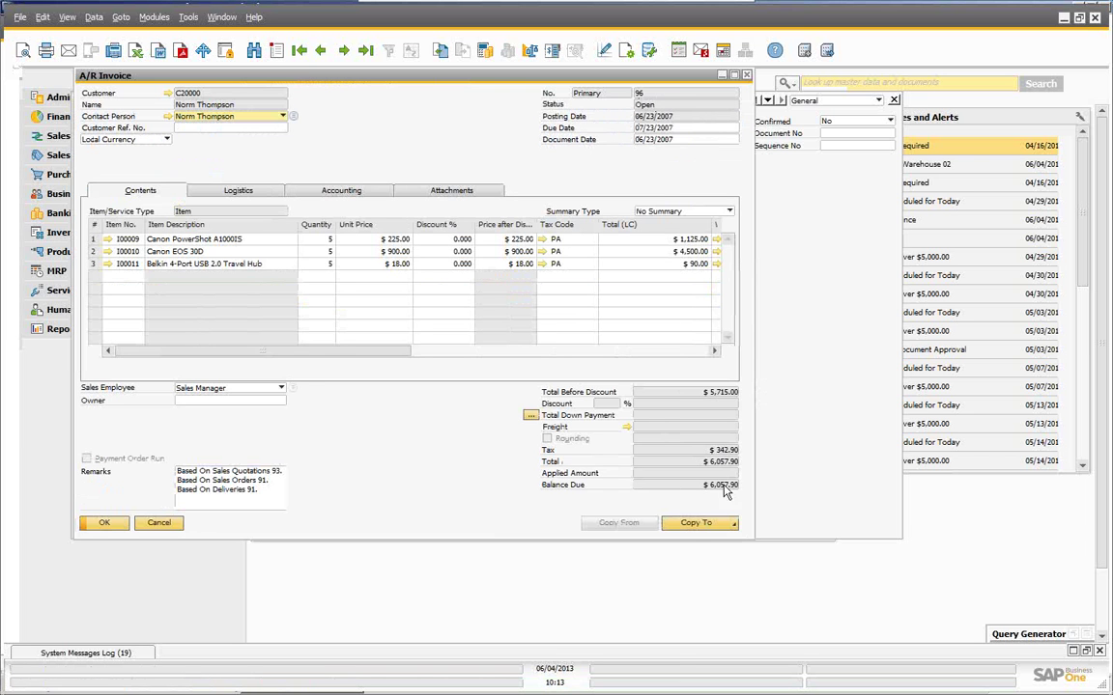
{"action": "left_click", "coordinate": [105, 524]}
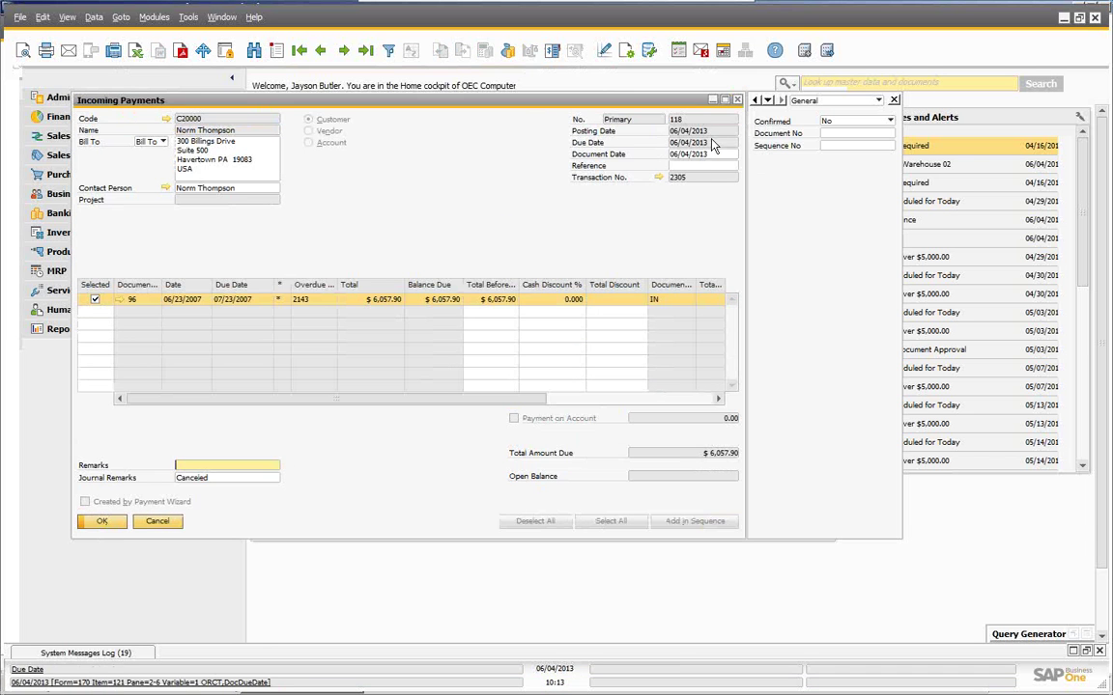
Compare the canceled payment's original journal entry with the latest reversing entry and the deposit entry between them.
{"action": "left_click", "coordinate": [658, 178]}
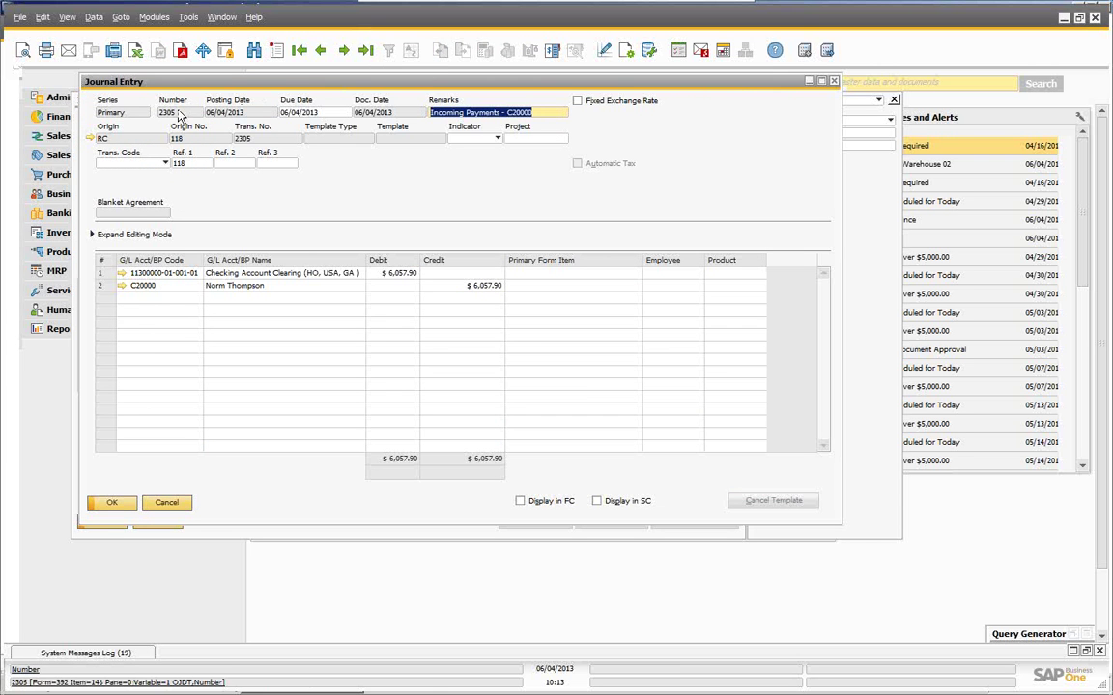
{"action": "left_click", "coordinate": [366, 54]}
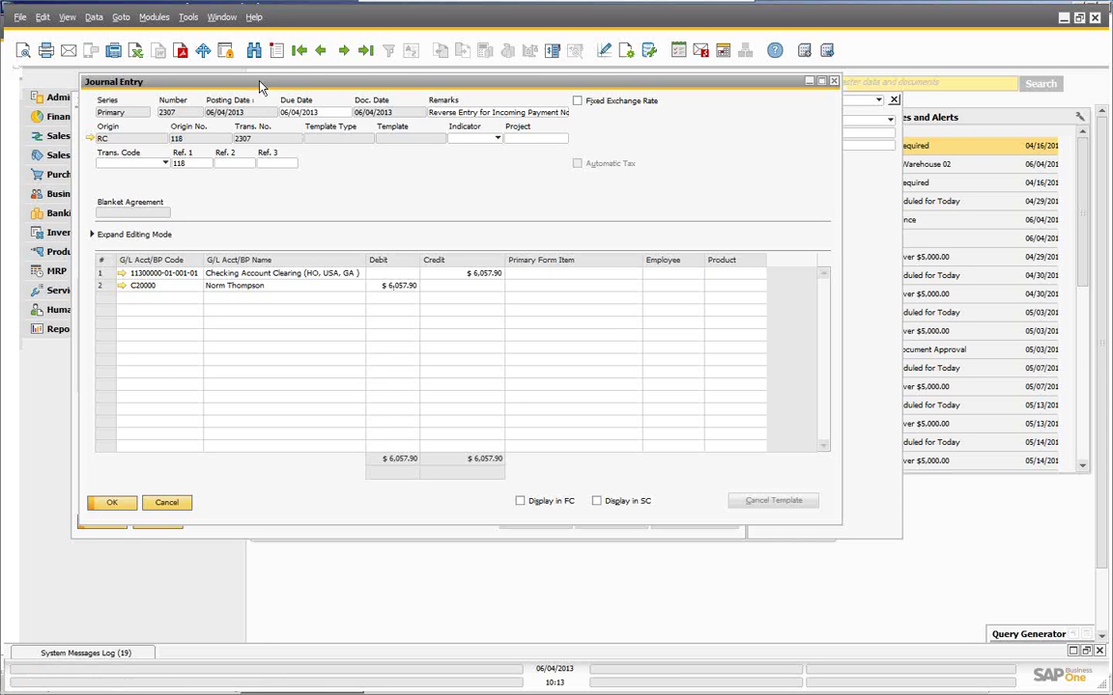
{"action": "left_click", "coordinate": [322, 52]}
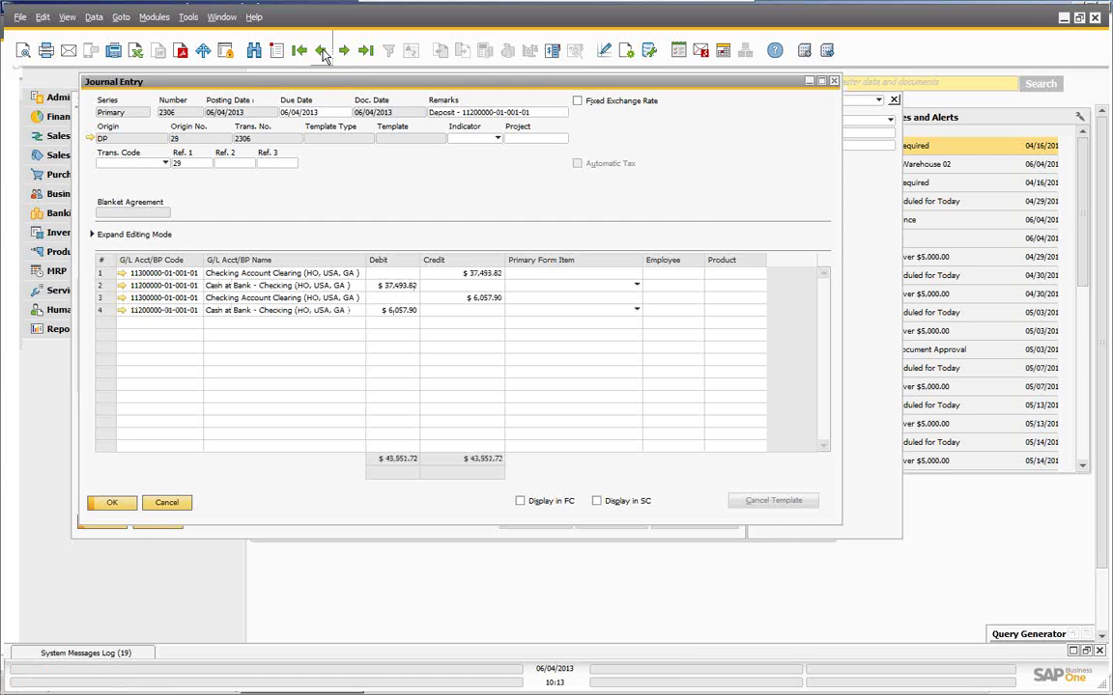
{"action": "left_click", "coordinate": [322, 52]}
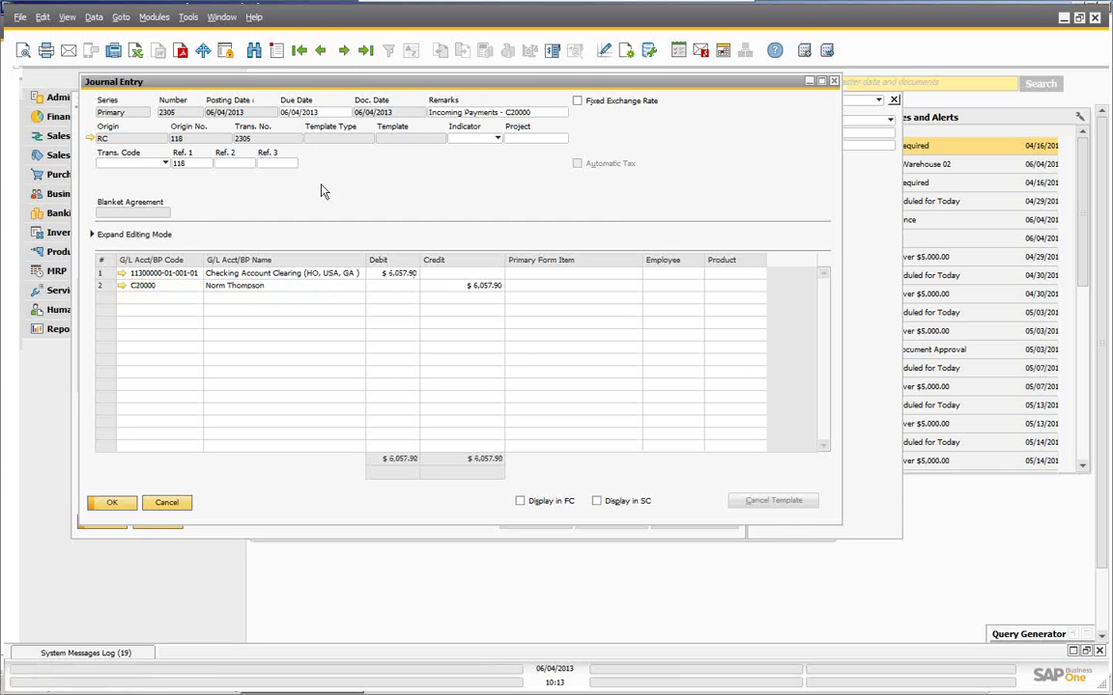
{"action": "mouse_move", "coordinate": [378, 275]}
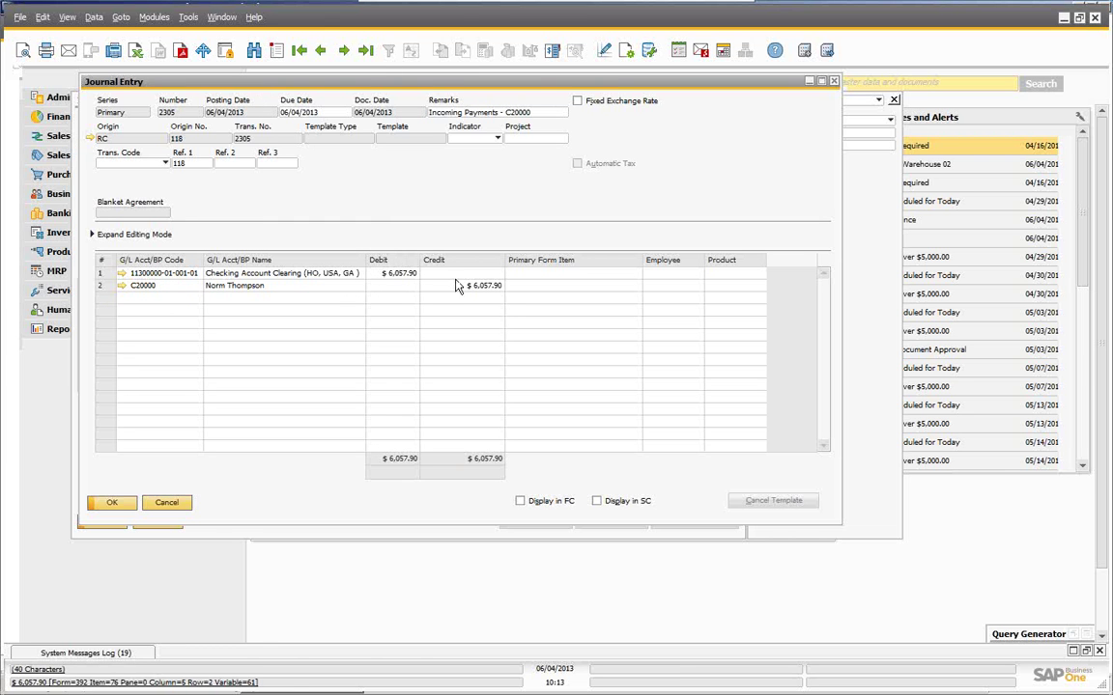
Return to the latest reversing journal entry for the canceled payment, and close both the journal entry and the incoming payment.
{"action": "left_click", "coordinate": [365, 50]}
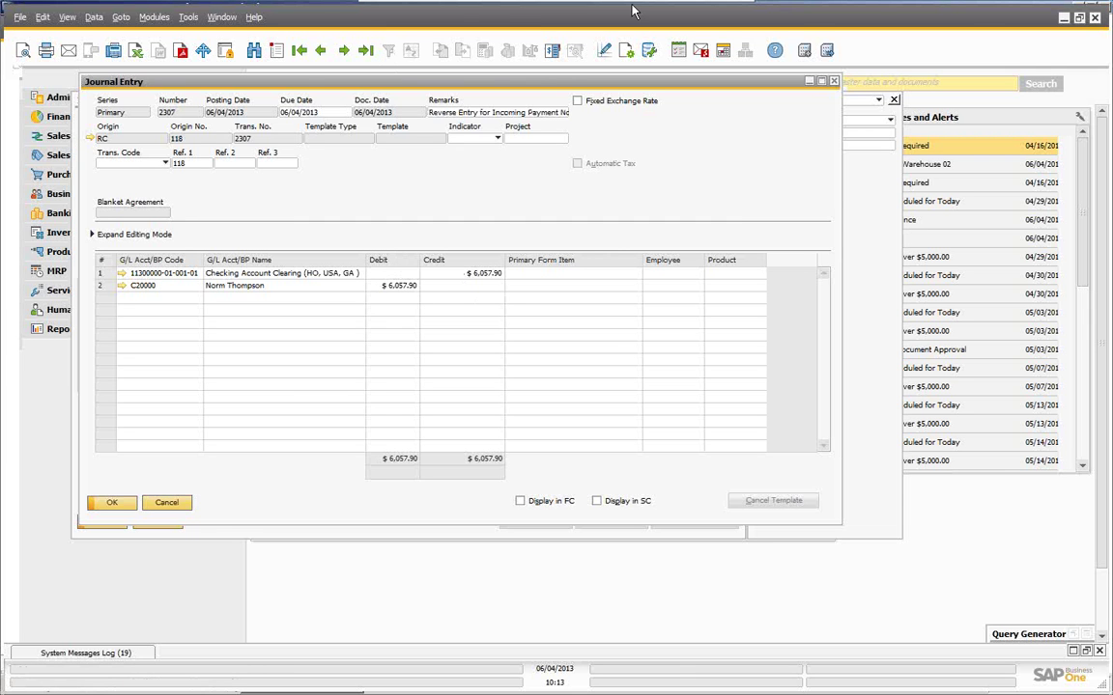
{"action": "left_click", "coordinate": [161, 505]}
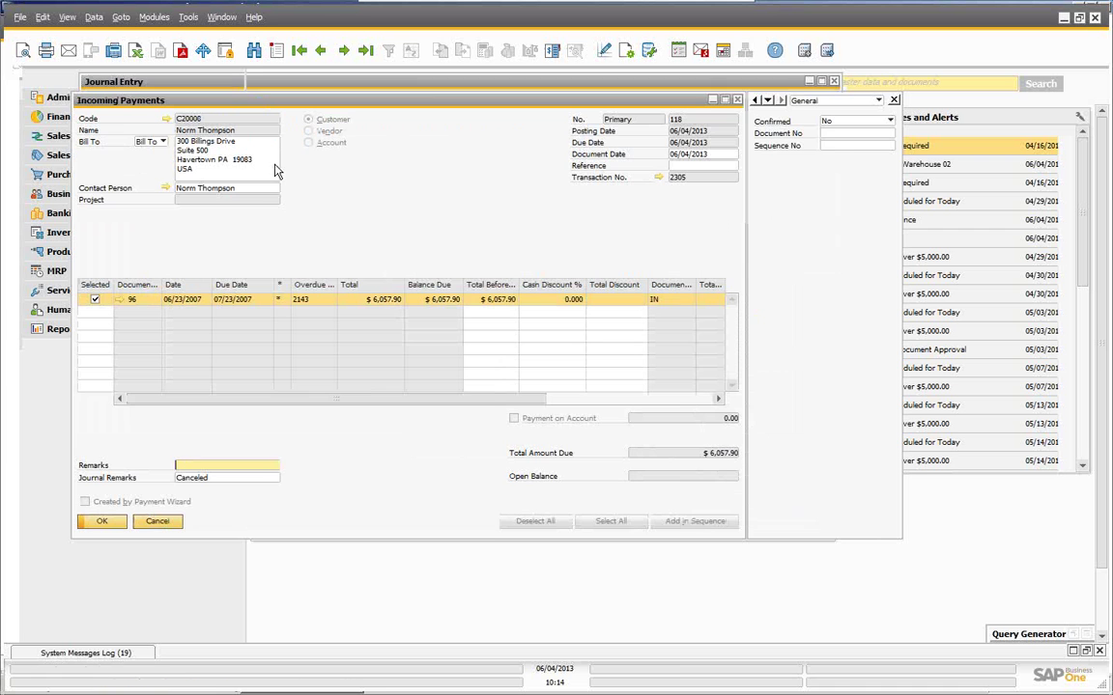
{"action": "left_click", "coordinate": [157, 522]}
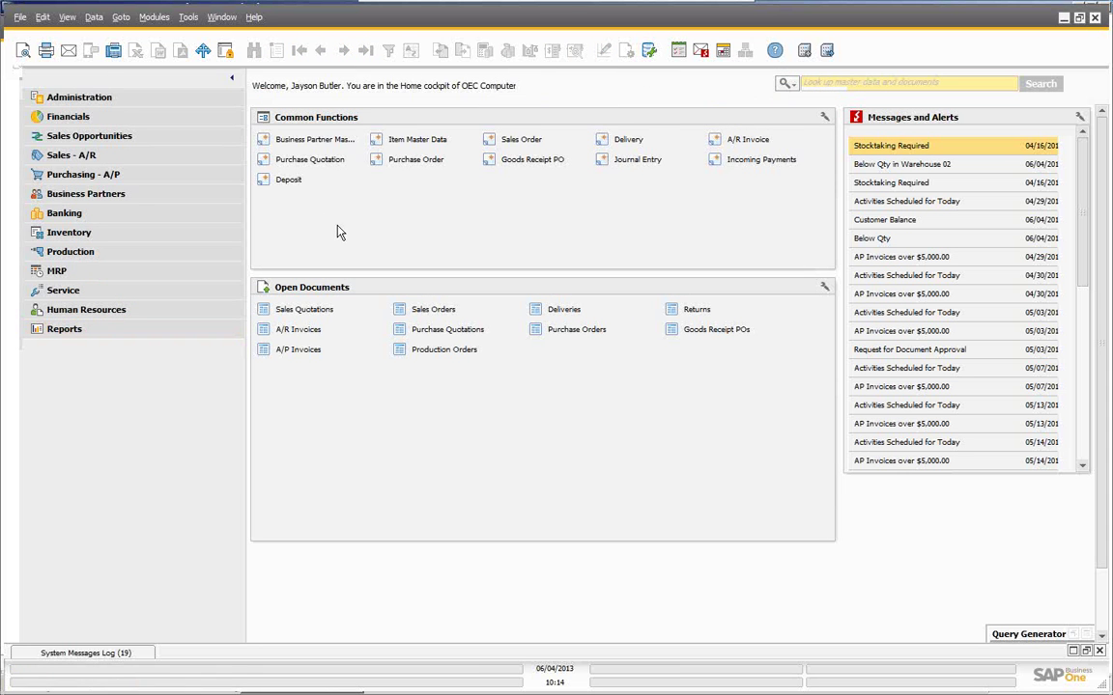
Open the last posted check deposit and check which cancellation options are available for it.
{"action": "left_click", "coordinate": [287, 179]}
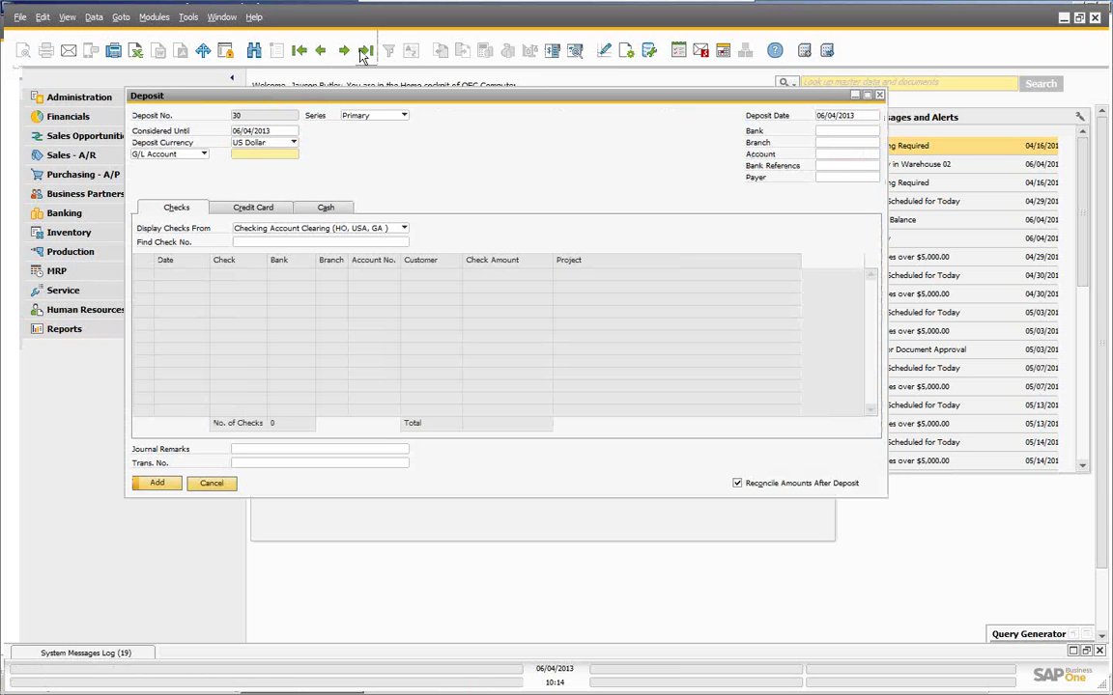
{"action": "left_click", "coordinate": [364, 51]}
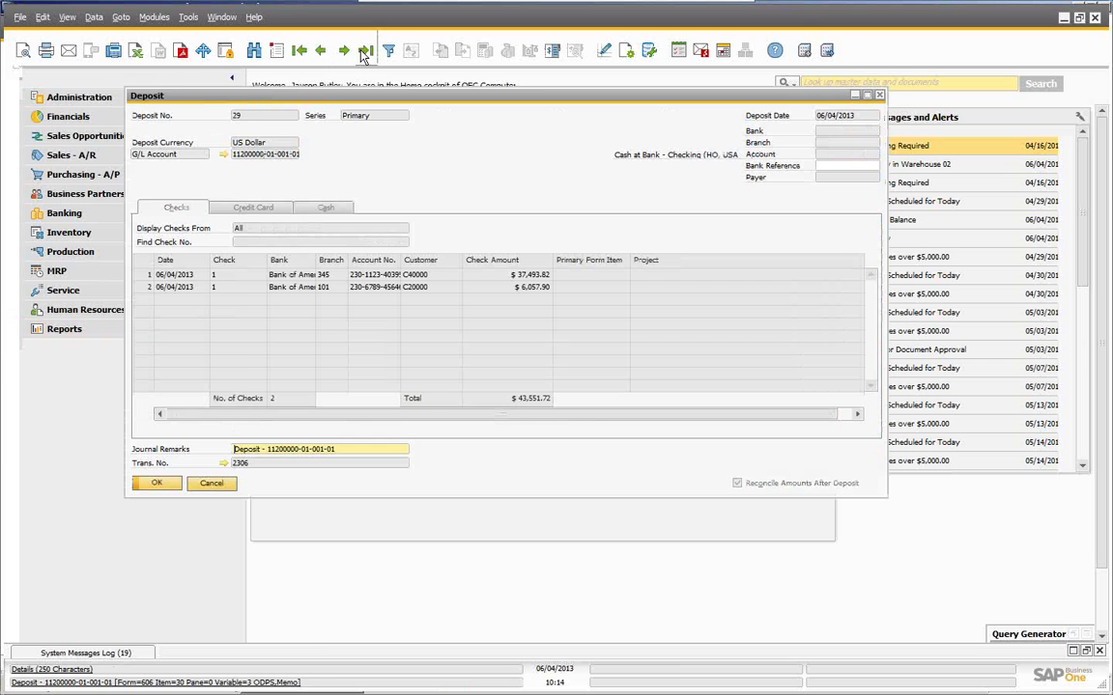
{"action": "left_click", "coordinate": [93, 17]}
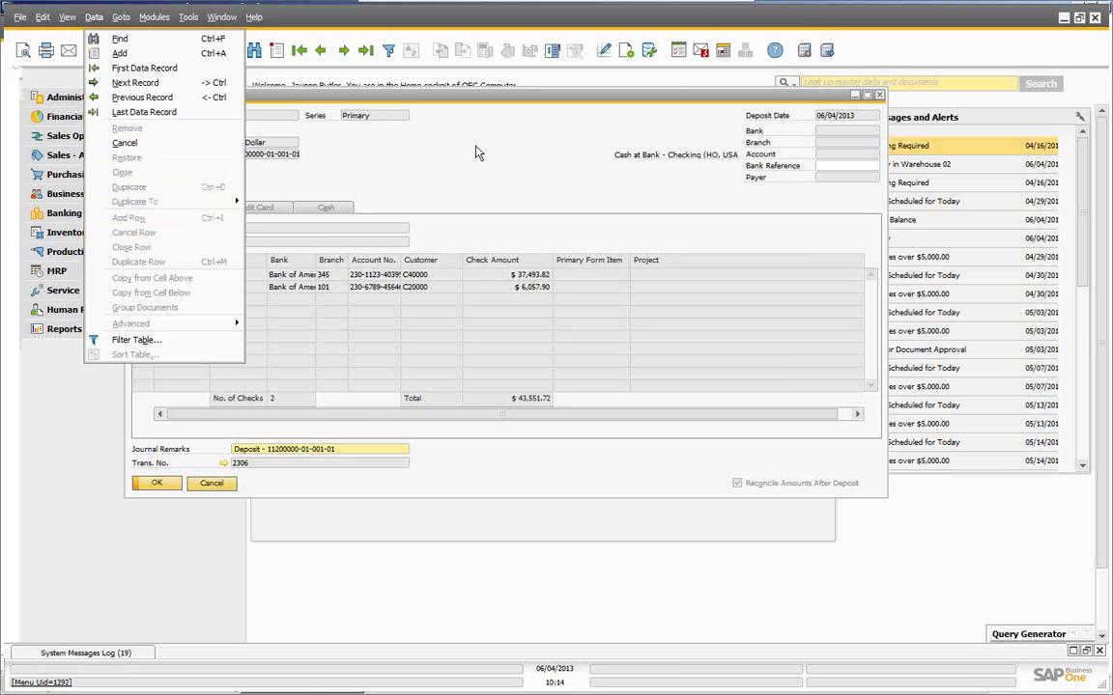
{"action": "left_click", "coordinate": [428, 130]}
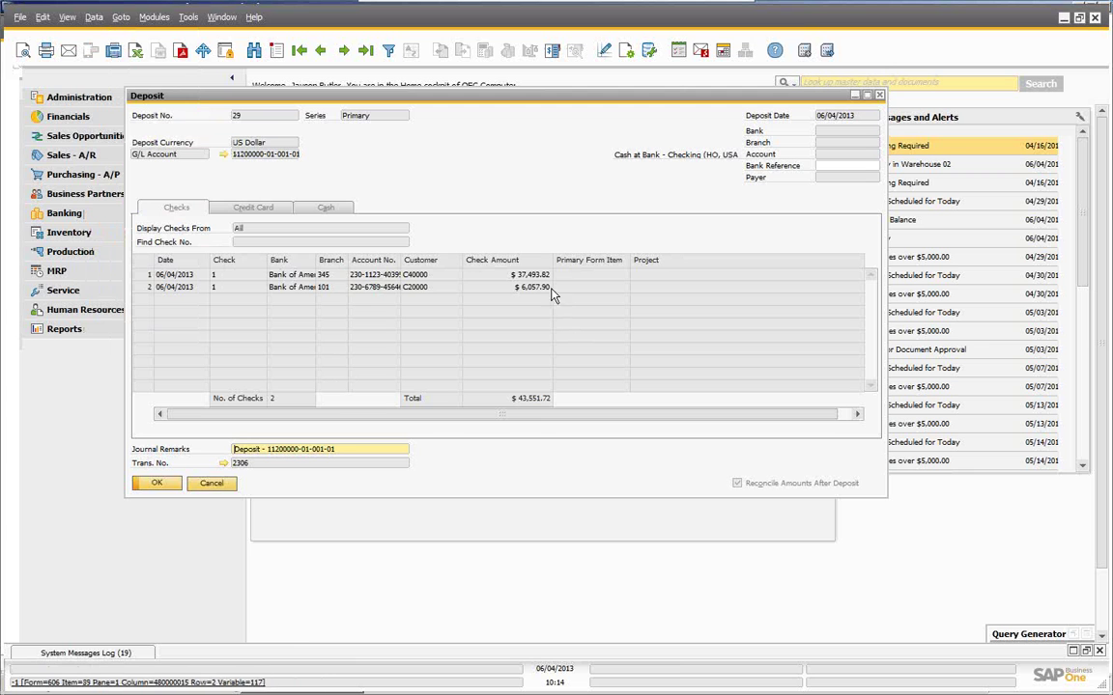
Cancel only the $6,057.90 check row of the deposit, accepting the irreversible partial cancellation and the check's change to Canceled status.
{"action": "left_click", "coordinate": [146, 288]}
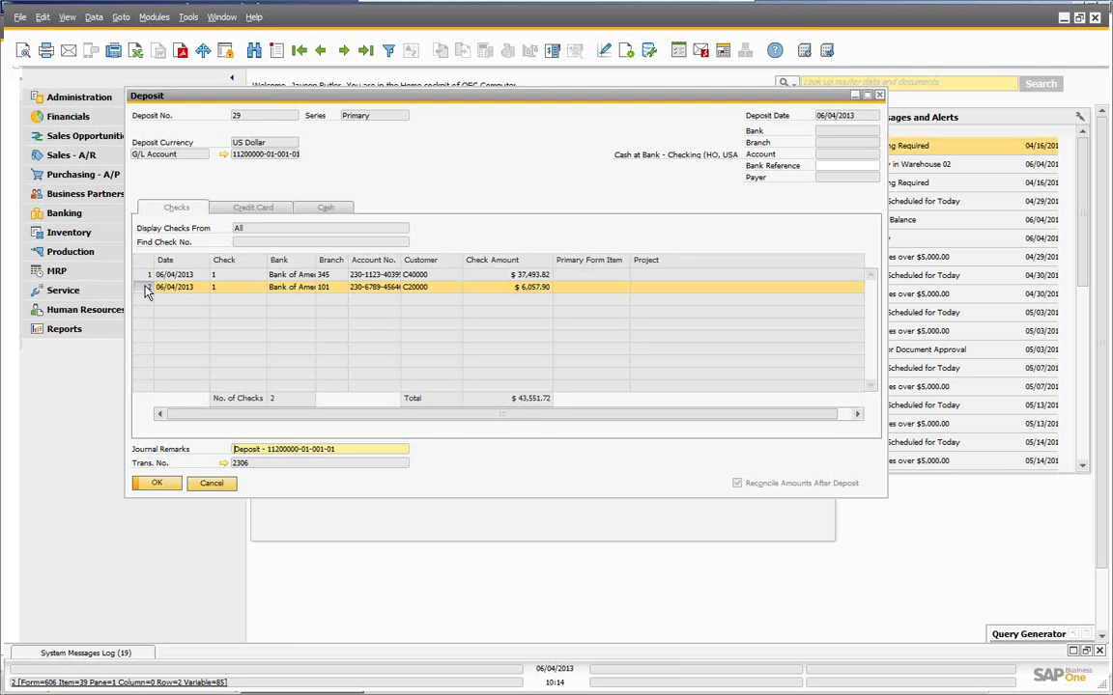
{"action": "left_click", "coordinate": [94, 19]}
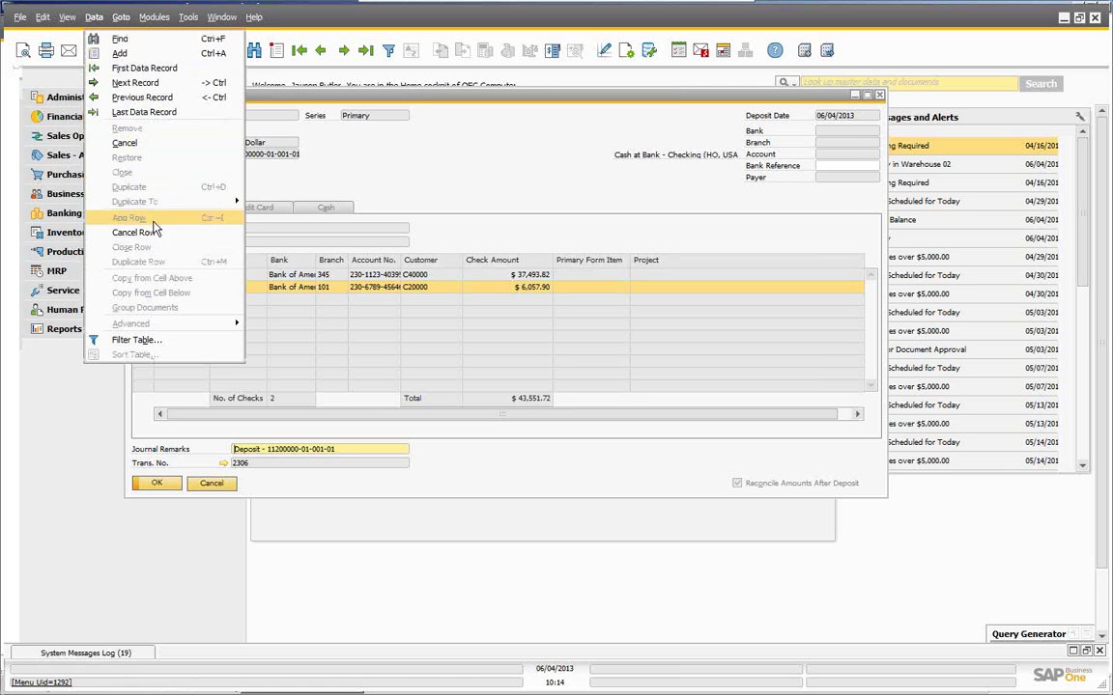
{"action": "left_click", "coordinate": [133, 232]}
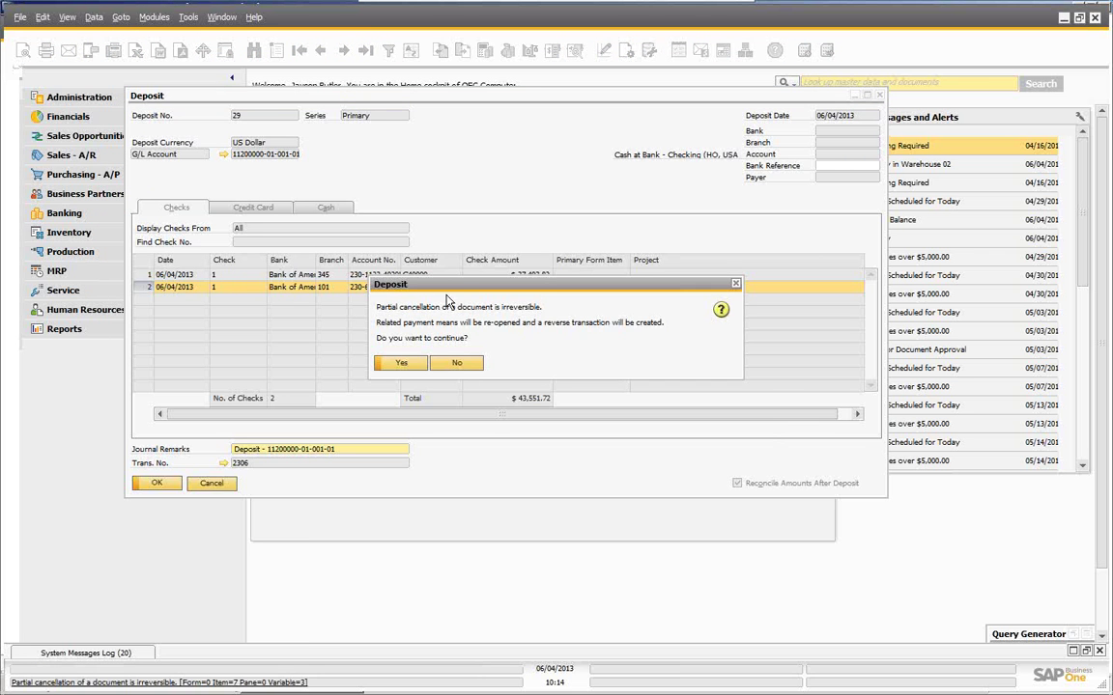
{"action": "left_click_drag", "start_coordinate": [454, 286], "coordinate": [483, 339]}
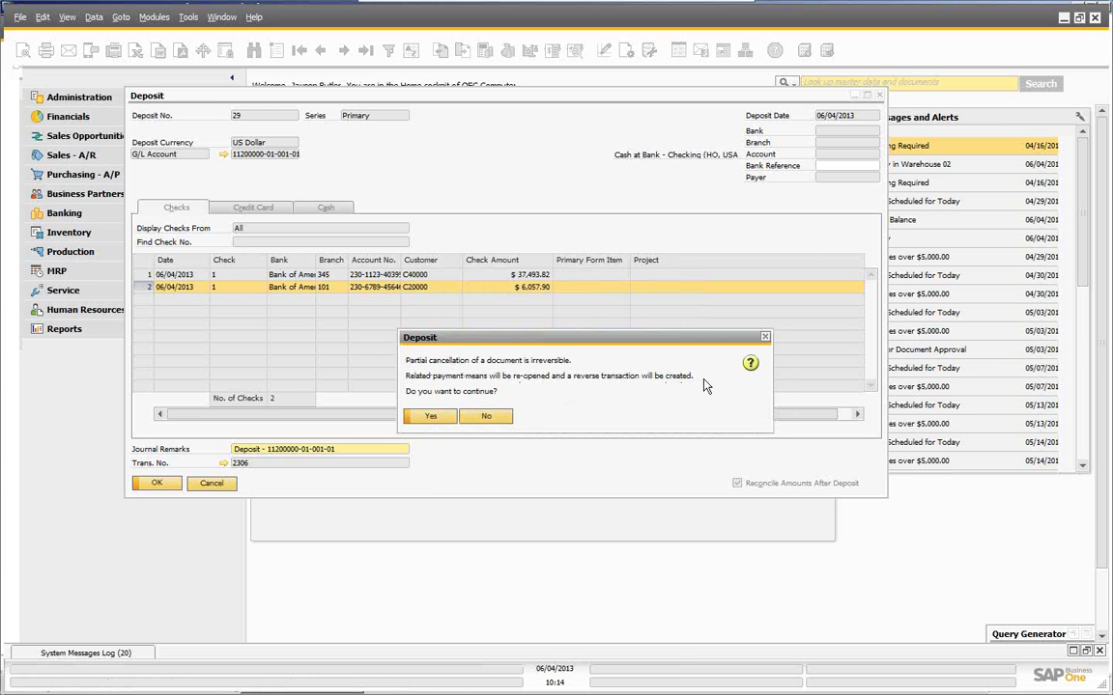
{"action": "left_click", "coordinate": [431, 417]}
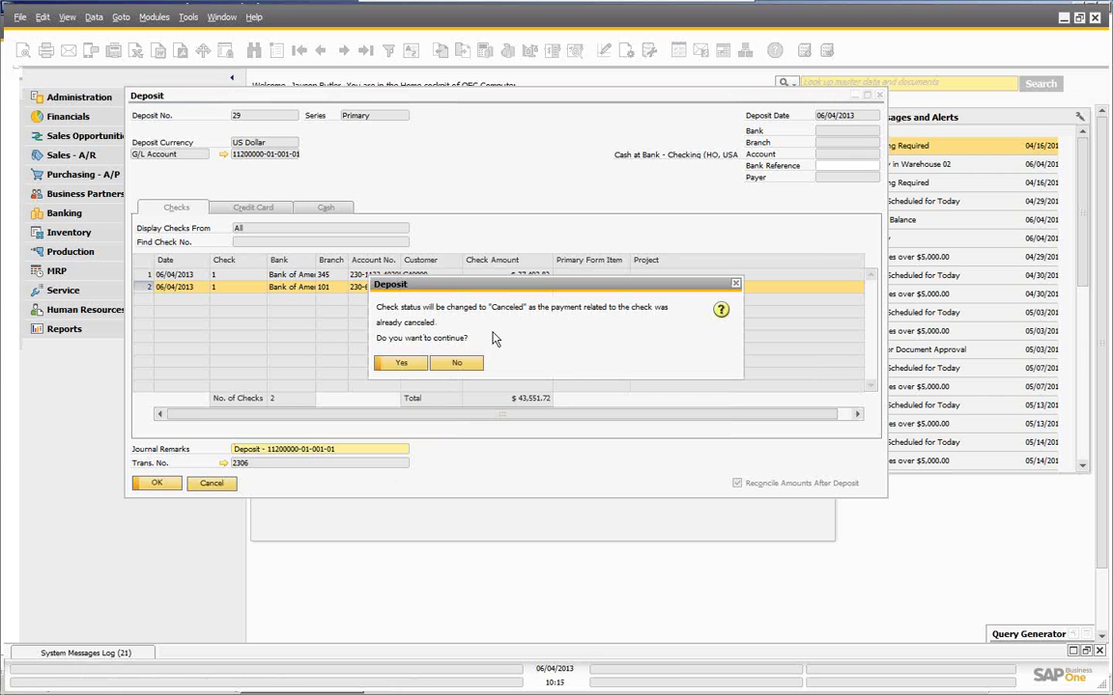
{"action": "left_click", "coordinate": [405, 366]}
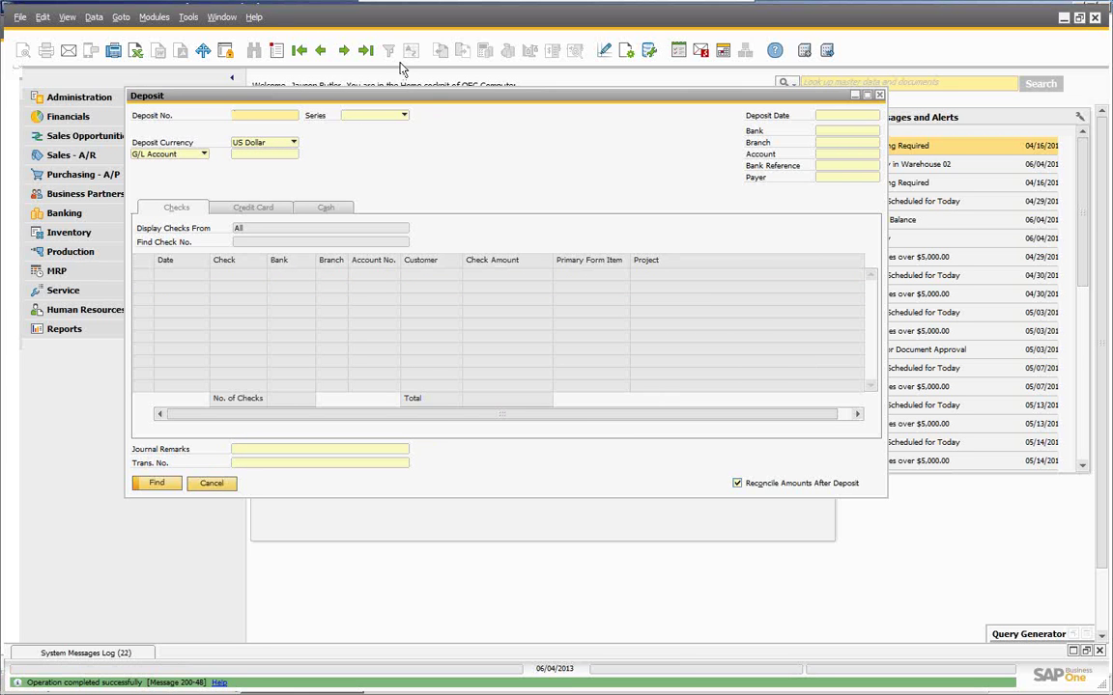
View the newly created reversing deposit and review the original deposit's journal entry for comparison.
{"action": "left_click", "coordinate": [362, 53]}
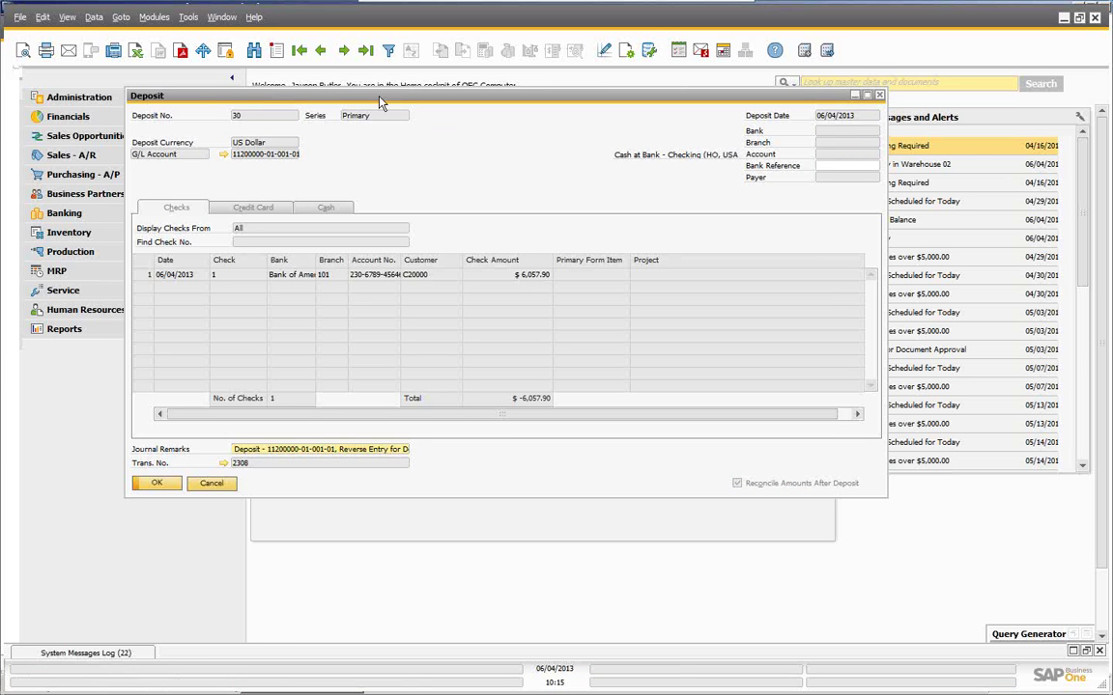
{"action": "left_click", "coordinate": [324, 54]}
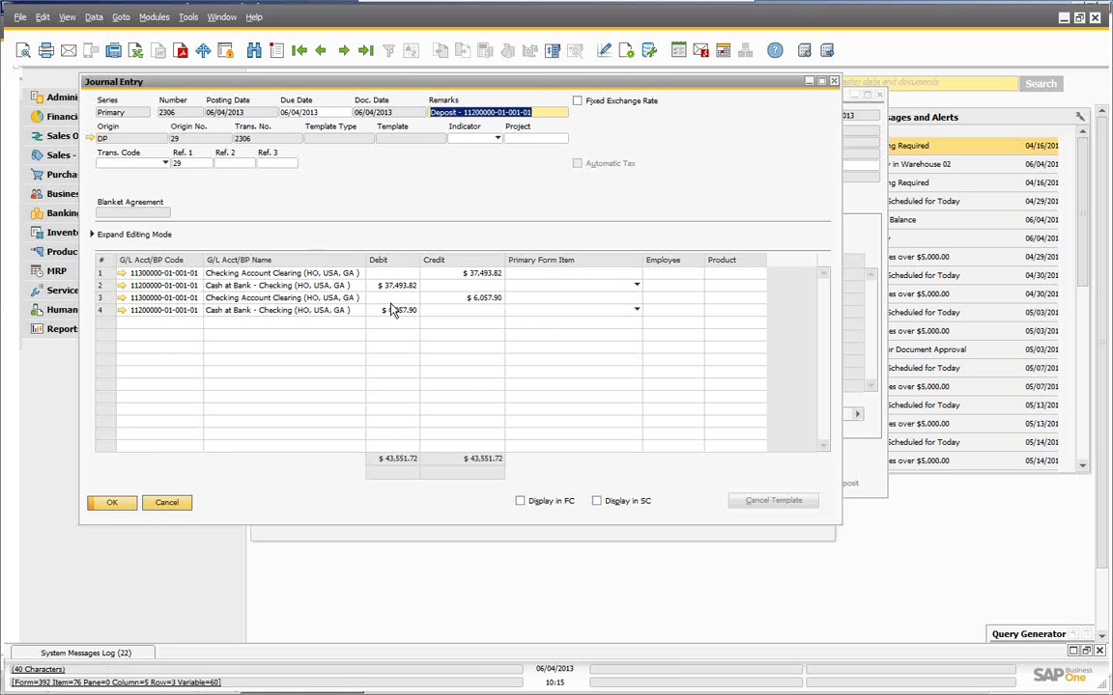
{"action": "left_click", "coordinate": [111, 504]}
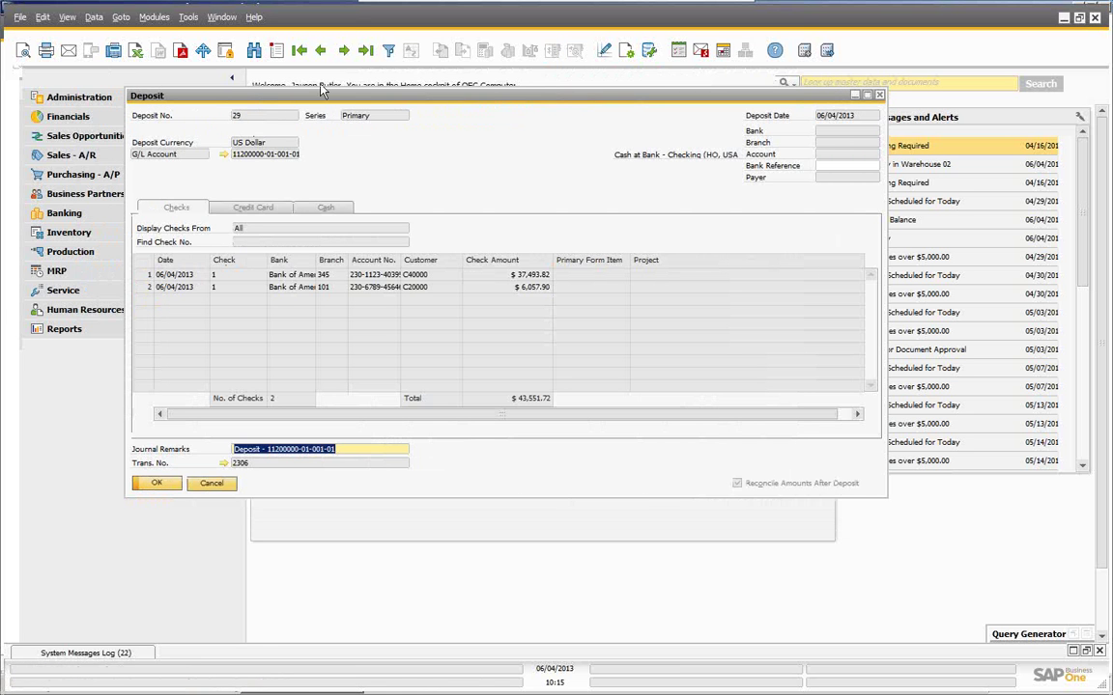
{"action": "left_click", "coordinate": [366, 50]}
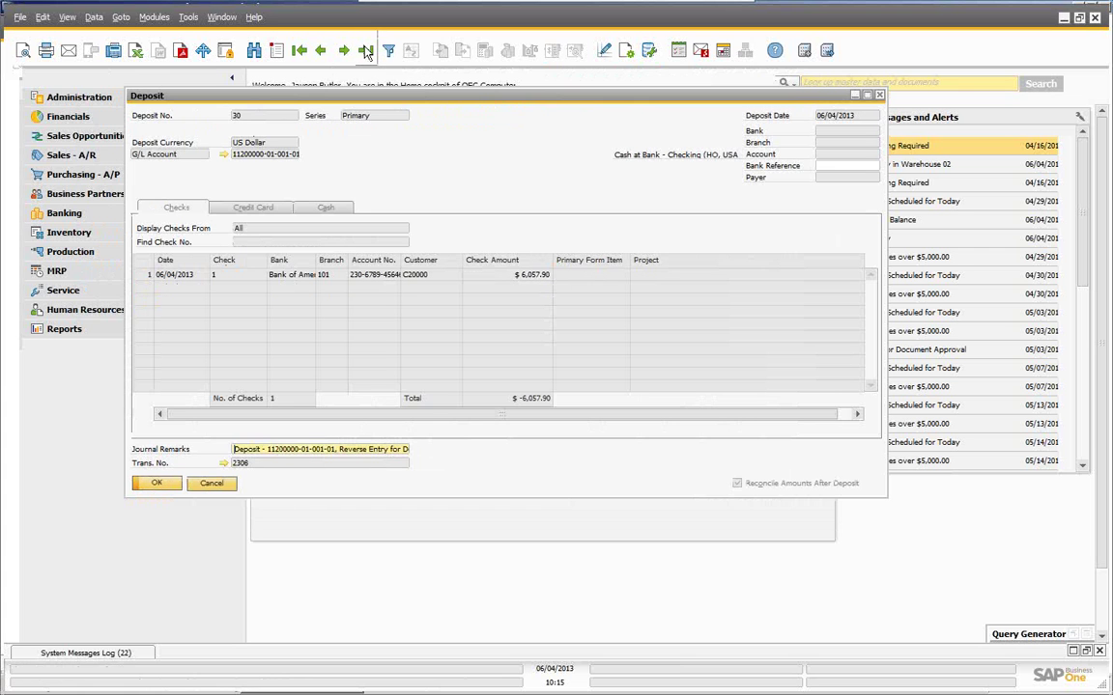
Compare the journal entry of the $6,057.90 reversing deposit with the original deposit's journal entry.
{"action": "left_click", "coordinate": [224, 464]}
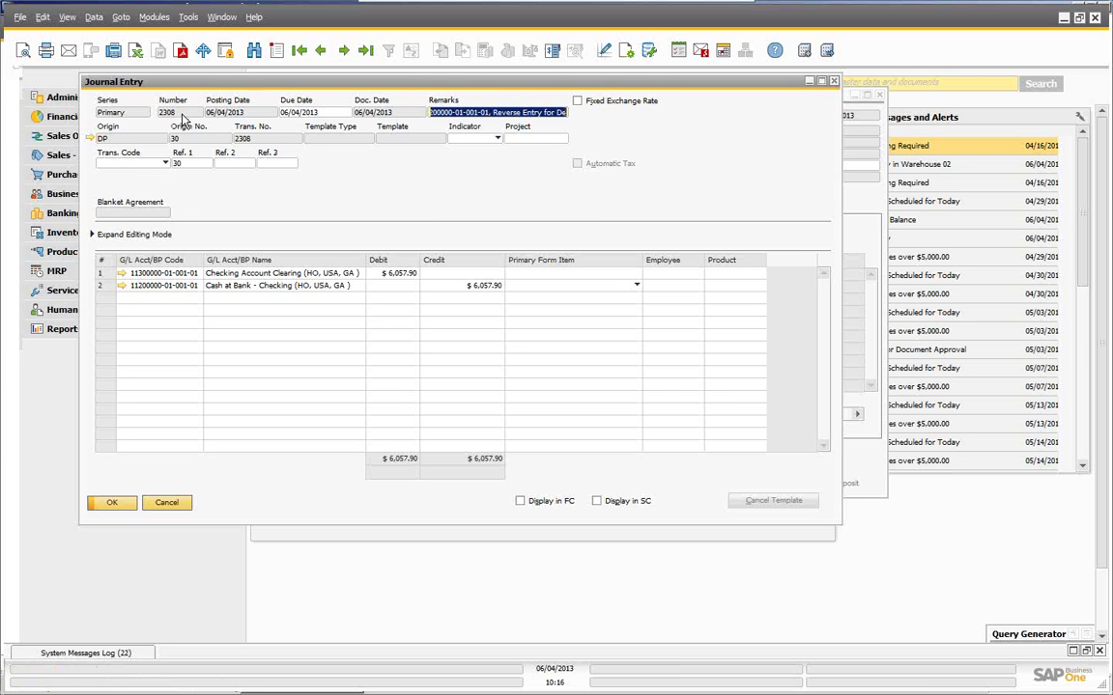
{"action": "left_click", "coordinate": [320, 50]}
{"action": "left_click", "coordinate": [321, 50]}
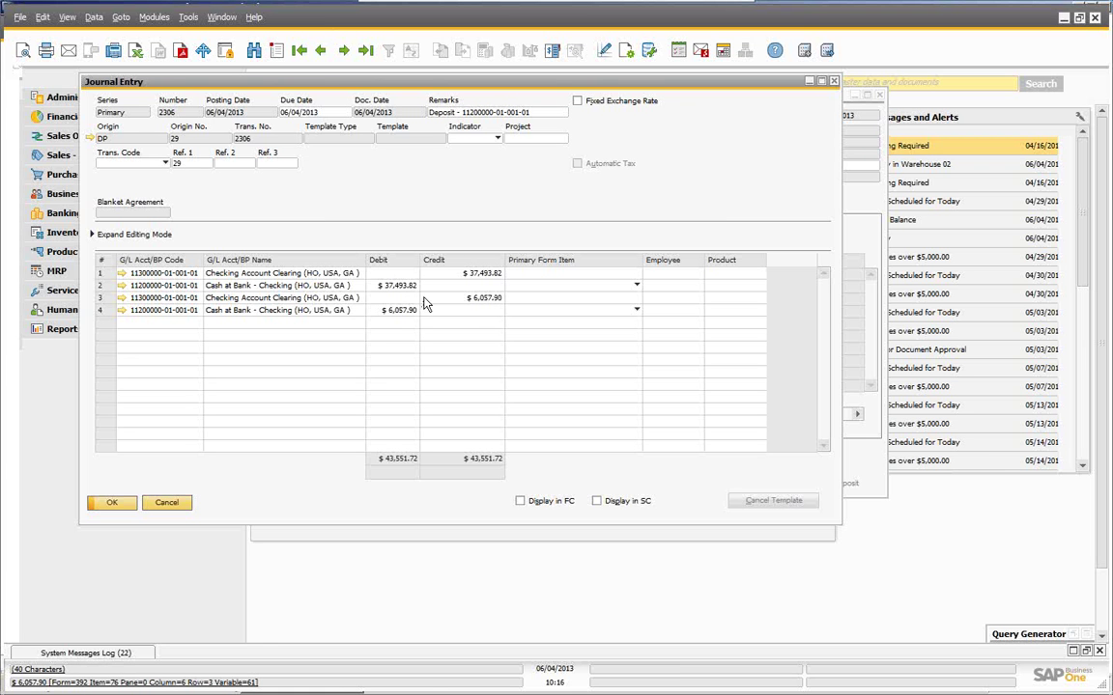
{"action": "left_click", "coordinate": [360, 53]}
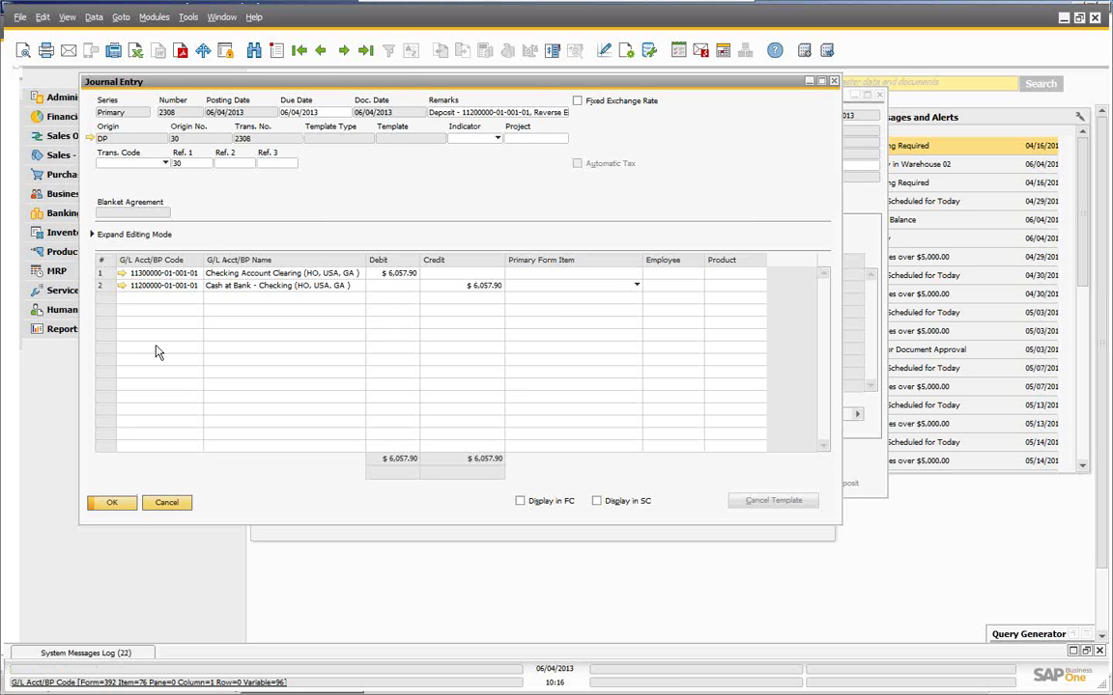
{"action": "left_click", "coordinate": [166, 502]}
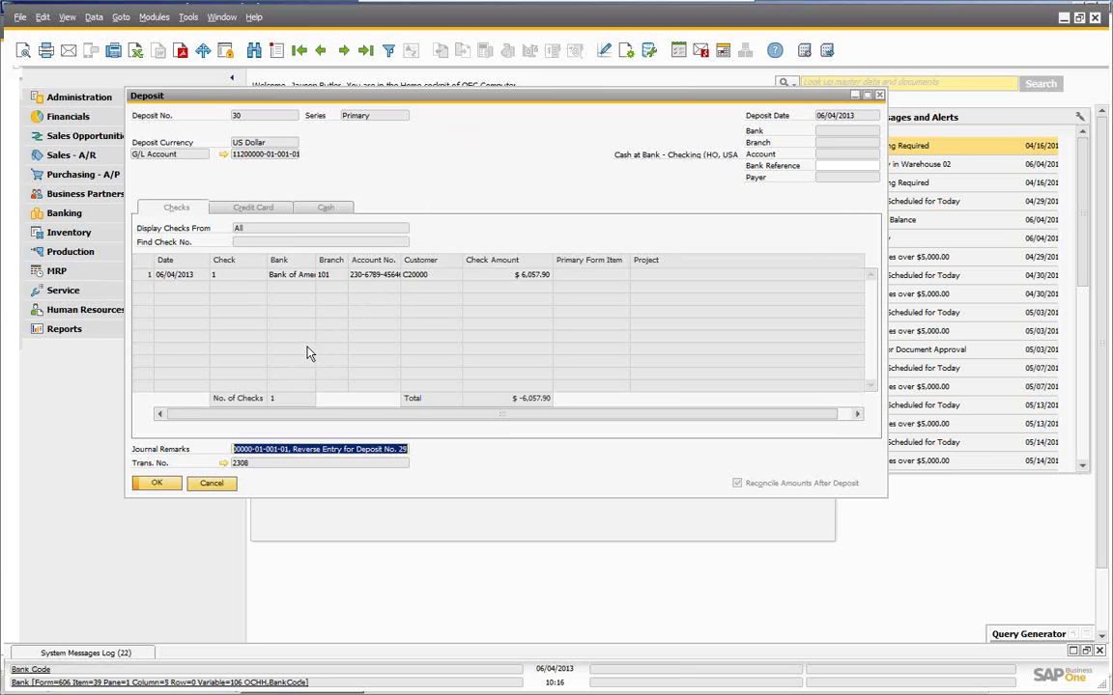
Return to the original two-check deposit and cancel the entire document, accepting the irreversible cancellation.
{"action": "left_click", "coordinate": [319, 52]}
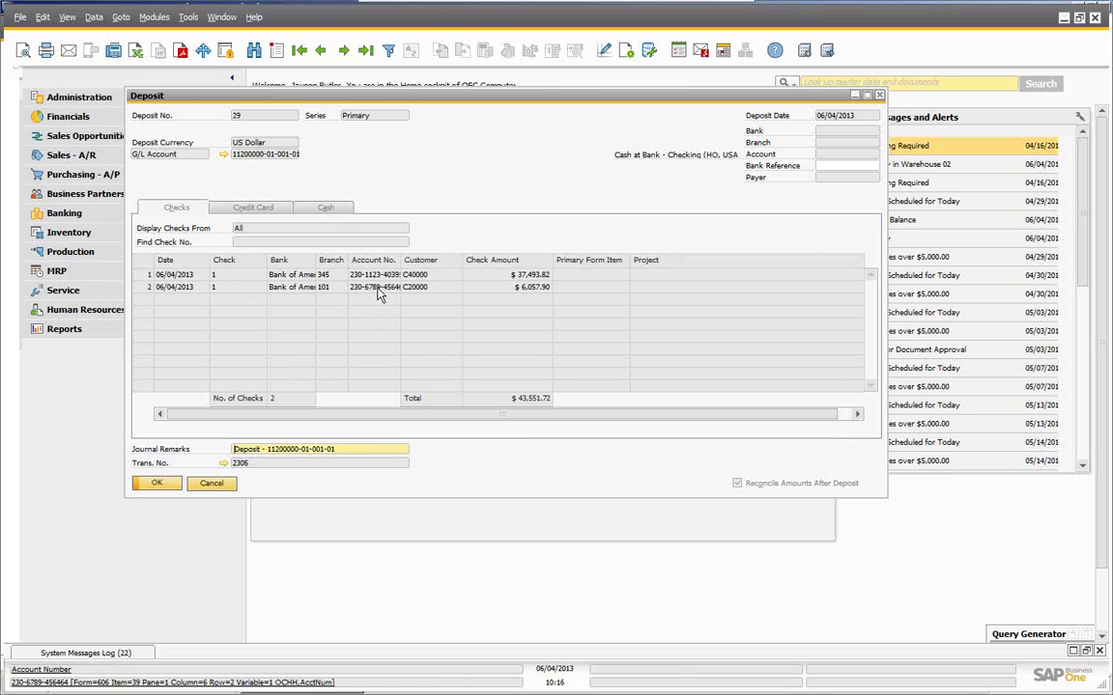
{"action": "left_click", "coordinate": [94, 18]}
{"action": "left_click", "coordinate": [121, 143]}
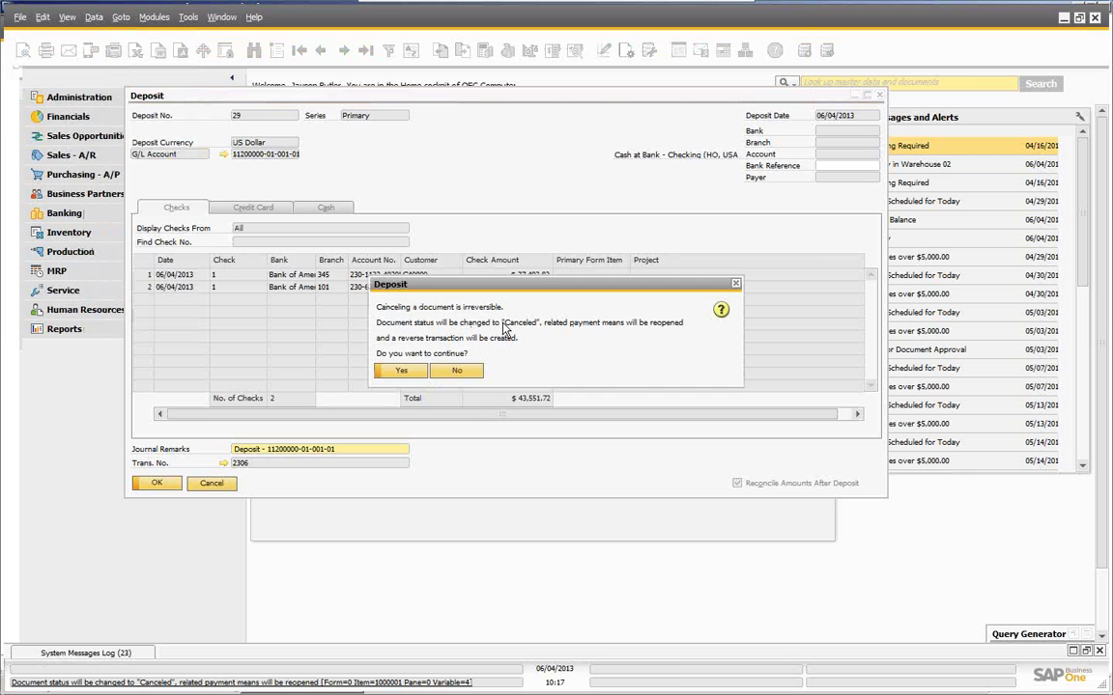
{"action": "left_click", "coordinate": [401, 372]}
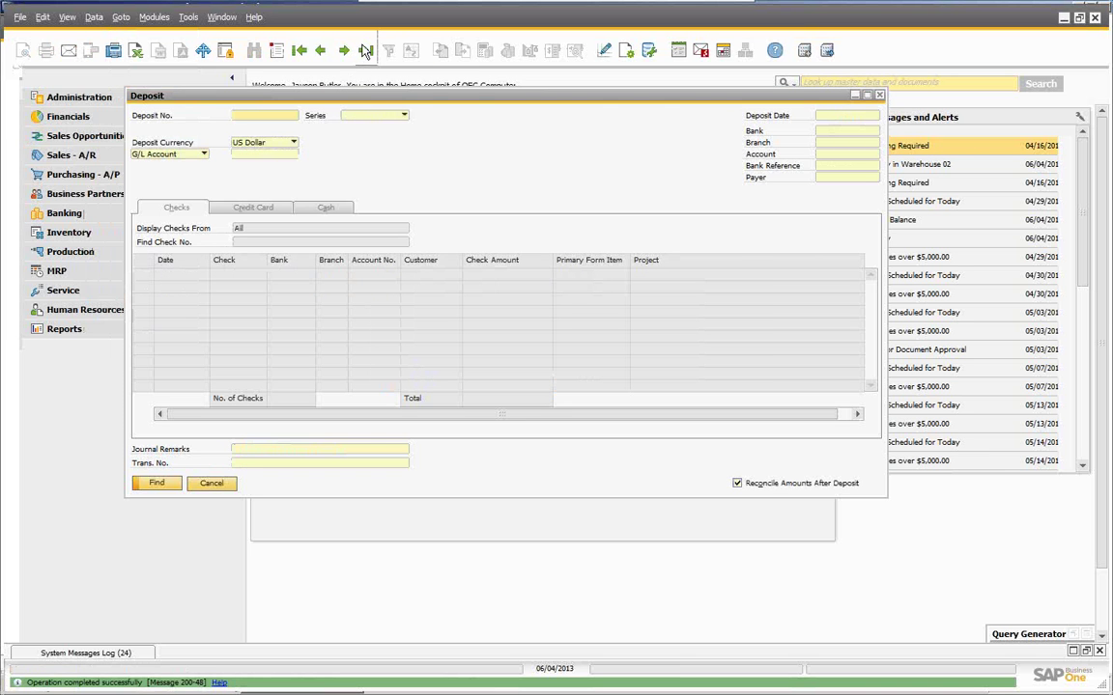
Compare the newest reversing deposit with the earlier partial reversal and the canceled original deposit.
{"action": "left_click", "coordinate": [365, 51]}
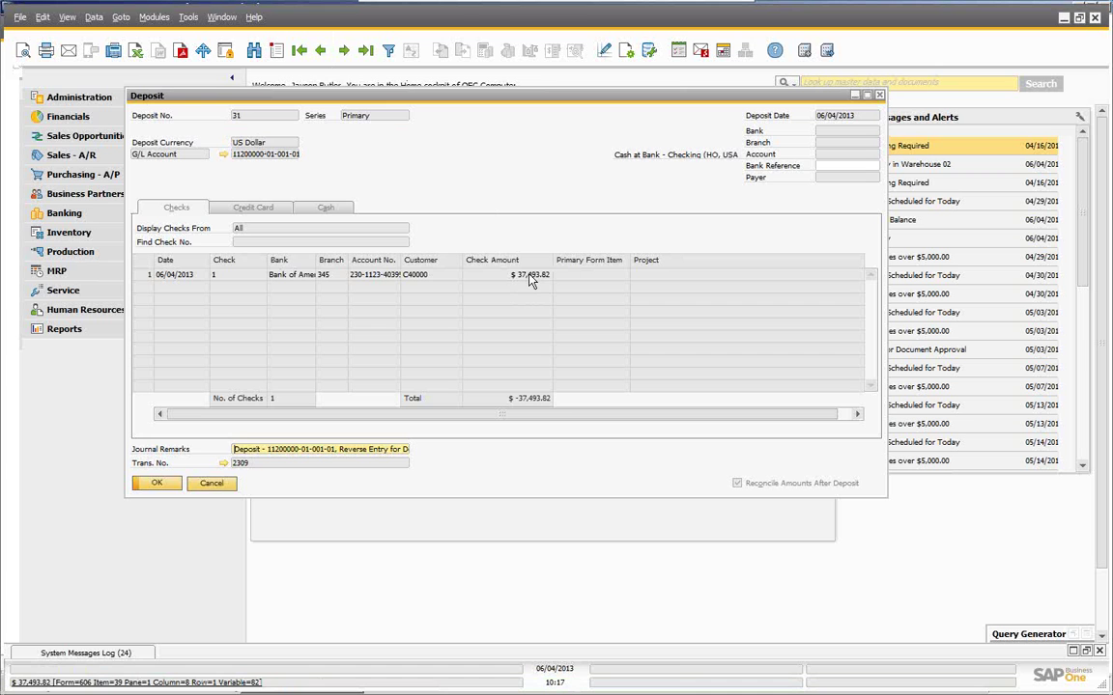
{"action": "left_click", "coordinate": [322, 51]}
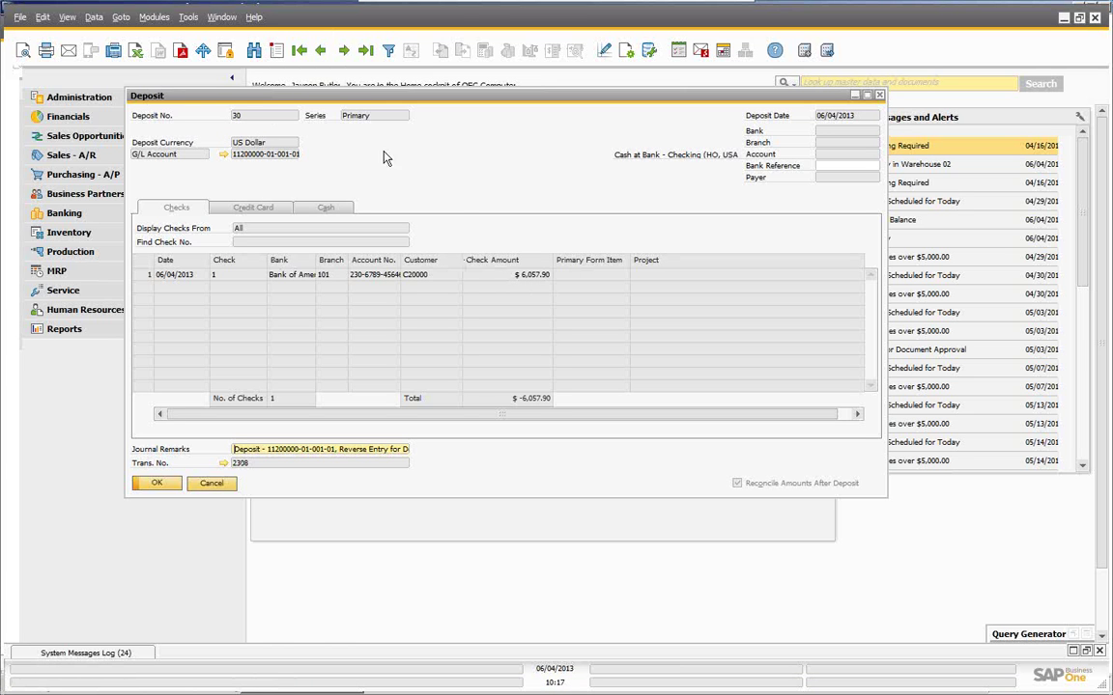
{"action": "left_click", "coordinate": [320, 51]}
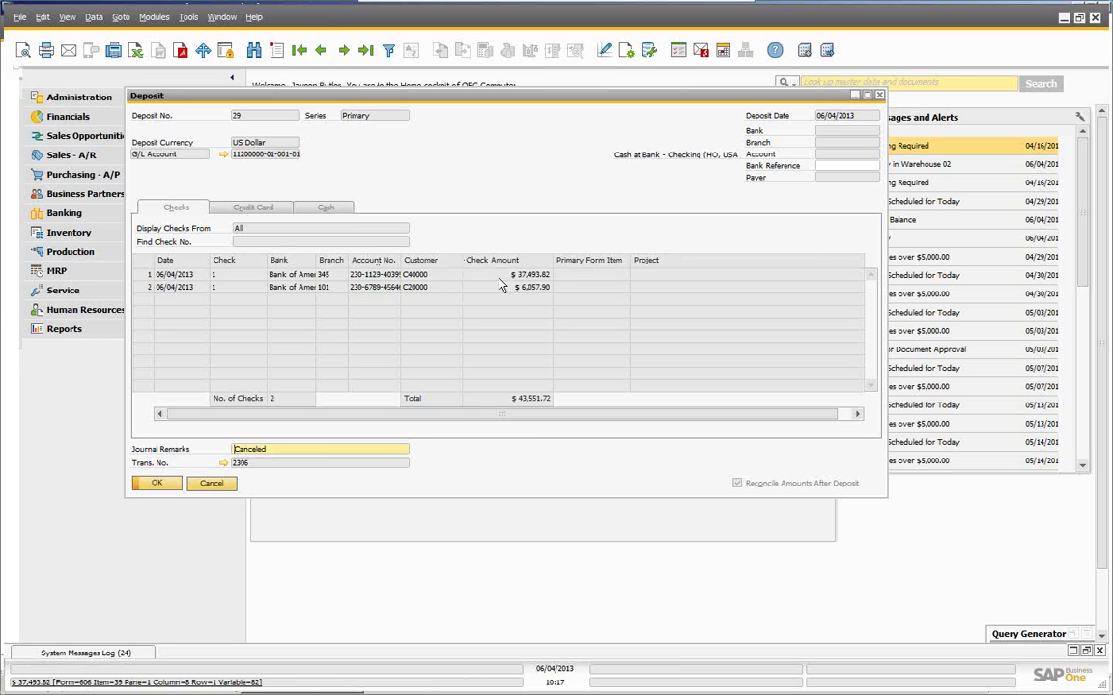
{"action": "left_click", "coordinate": [365, 53]}
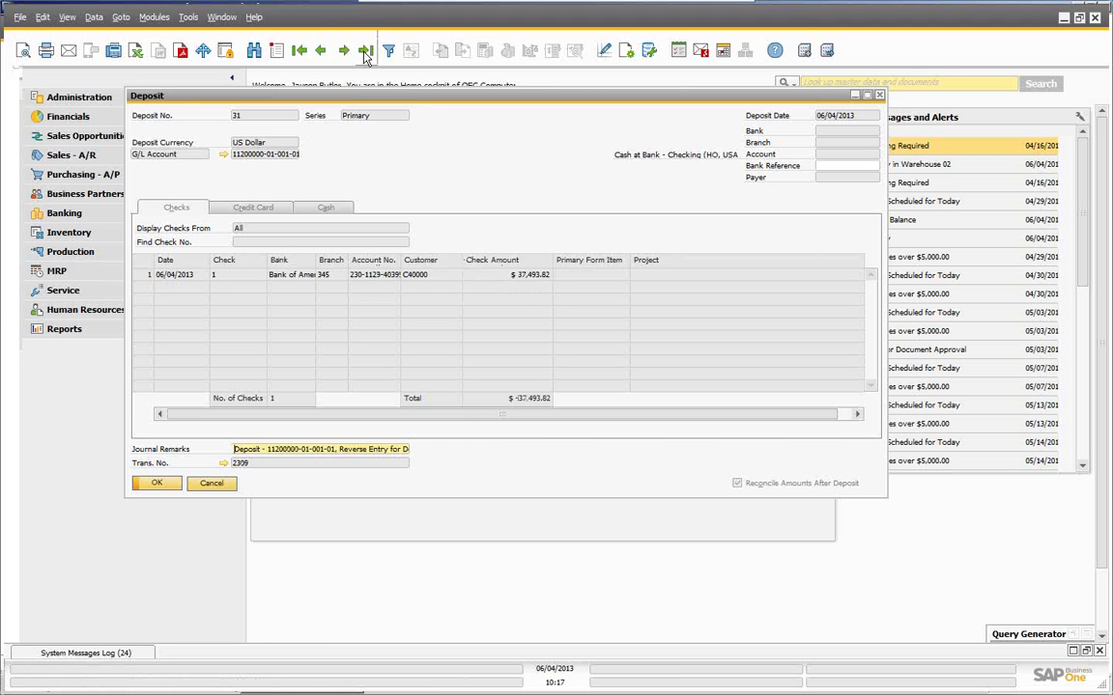
{"action": "left_click", "coordinate": [320, 51]}
{"action": "left_click", "coordinate": [319, 52]}
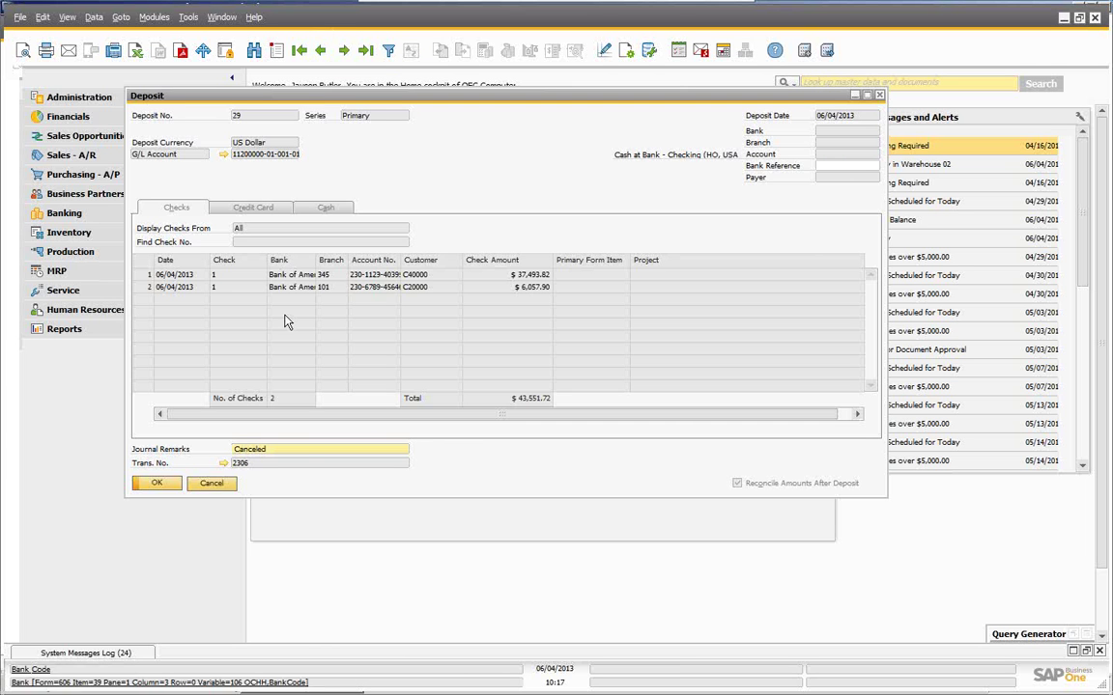
Review the journal entries of the canceled original deposit and the $6,057.90 reversal, and bring up the $37,493.82 reversing deposit.
{"action": "left_click", "coordinate": [223, 464]}
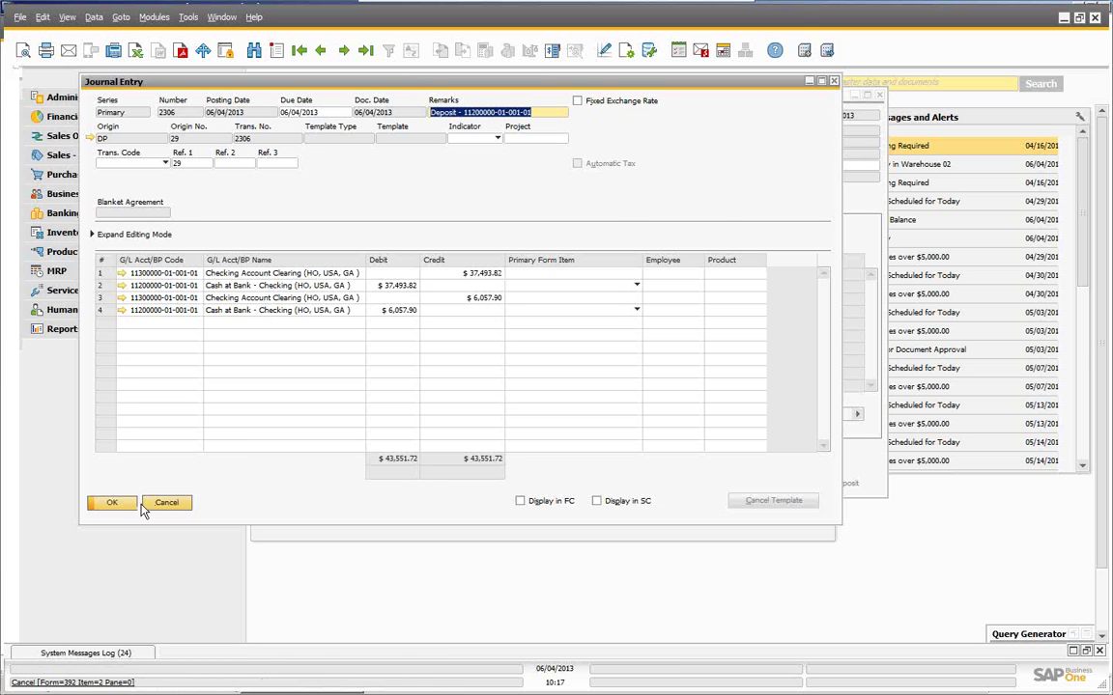
{"action": "left_click", "coordinate": [110, 504]}
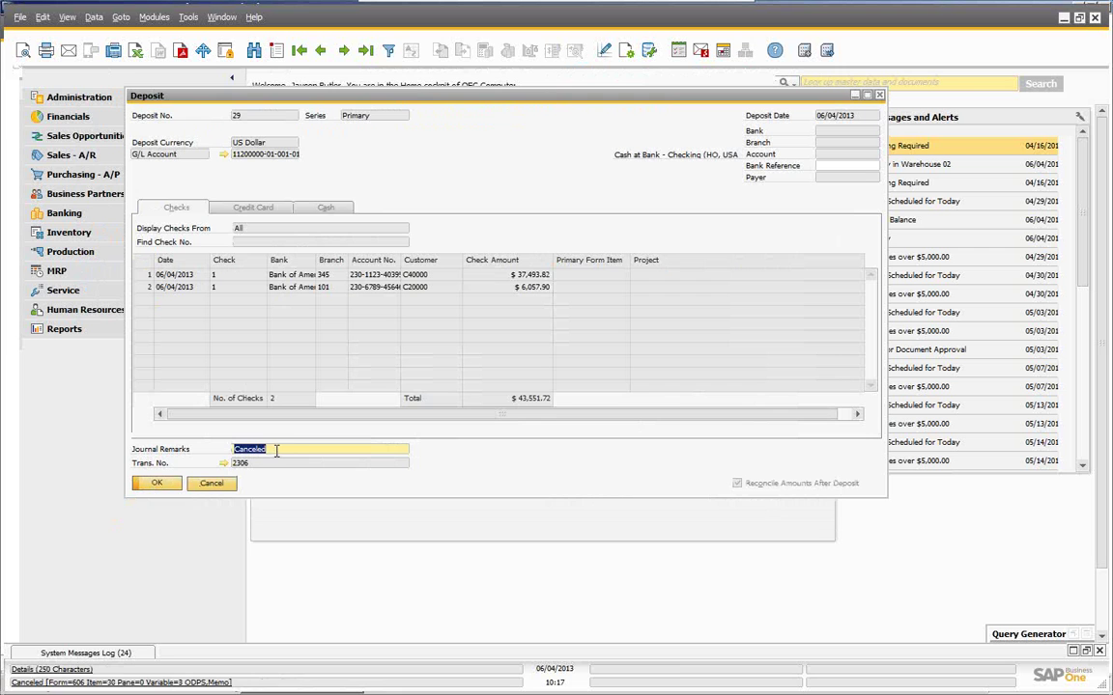
{"action": "left_click", "coordinate": [343, 54]}
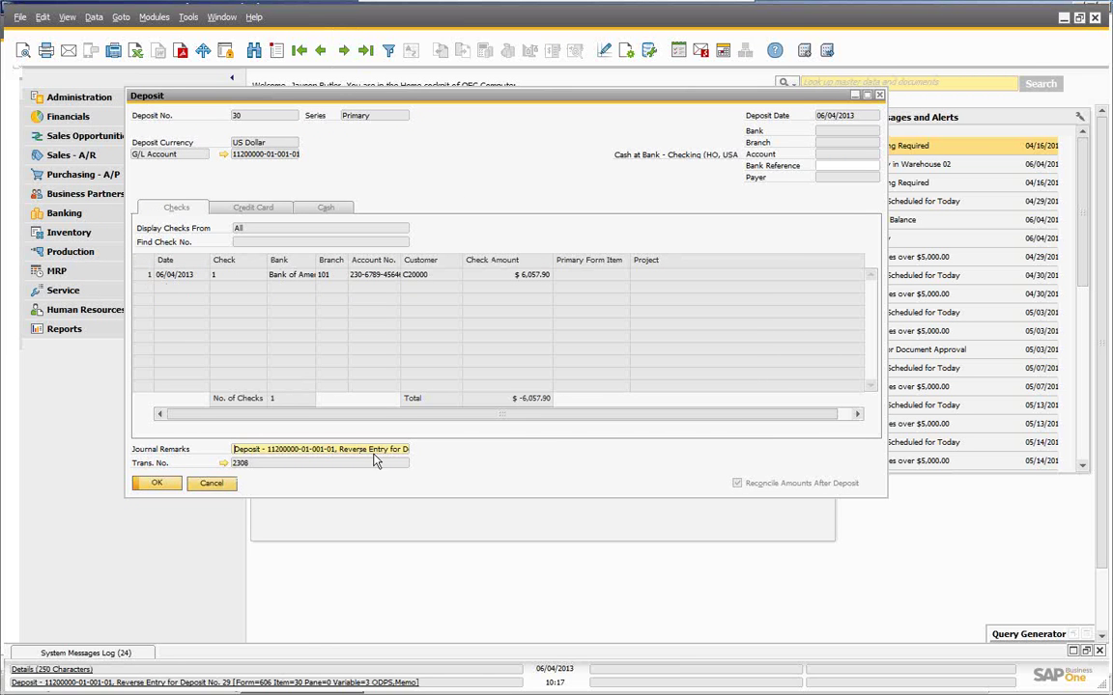
{"action": "left_click", "coordinate": [223, 463]}
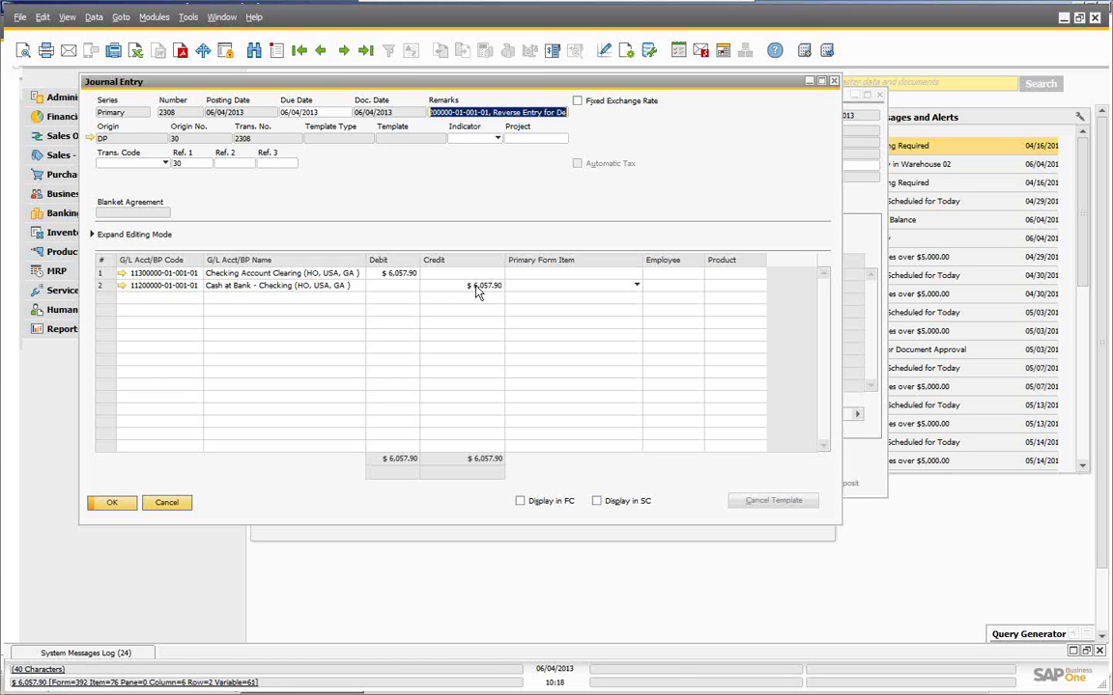
{"action": "left_click", "coordinate": [169, 503]}
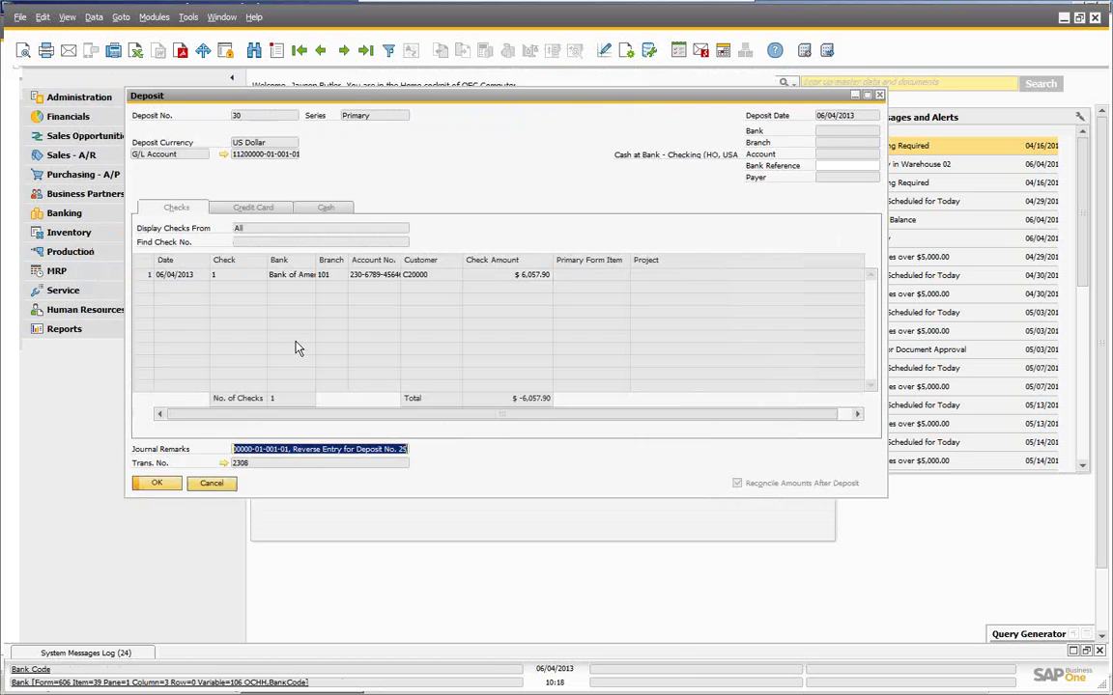
{"action": "left_click", "coordinate": [343, 50]}
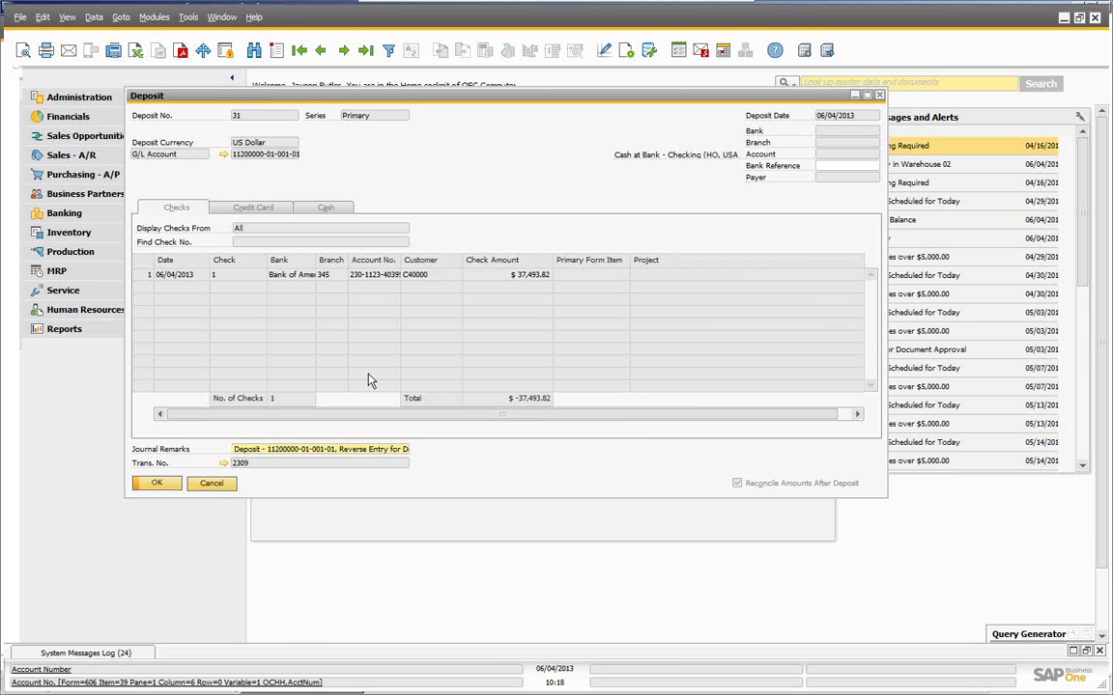
Review the journal entry of the $37,493.82 reversing deposit and close both the entry and the deposit.
{"action": "left_click", "coordinate": [223, 463]}
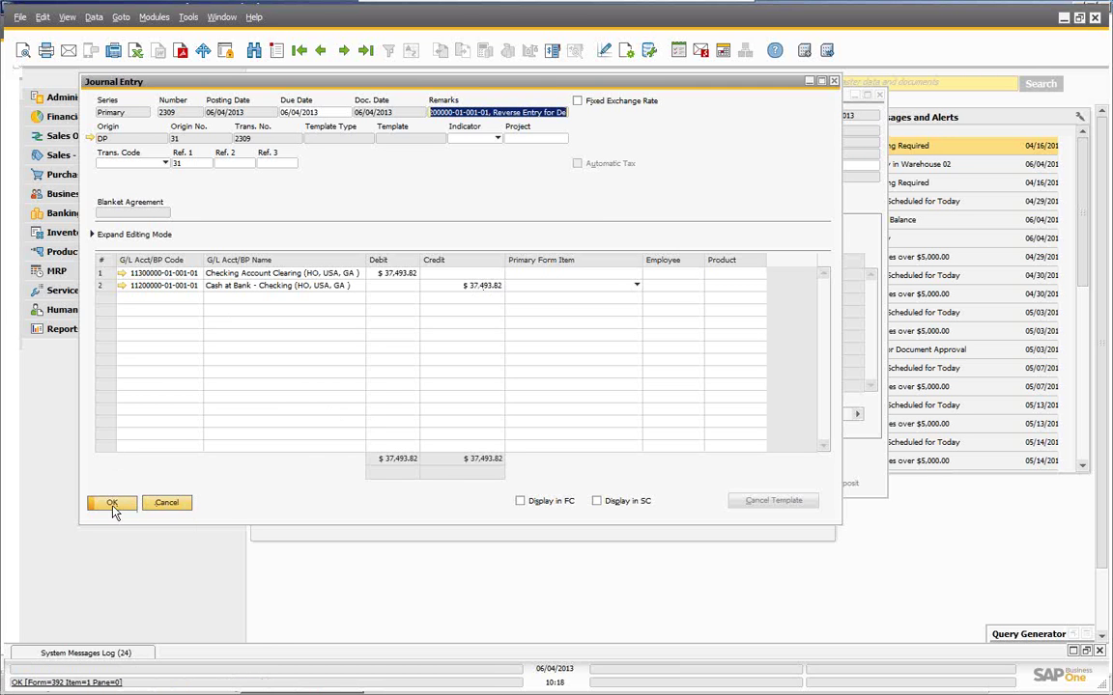
{"action": "left_click", "coordinate": [166, 504]}
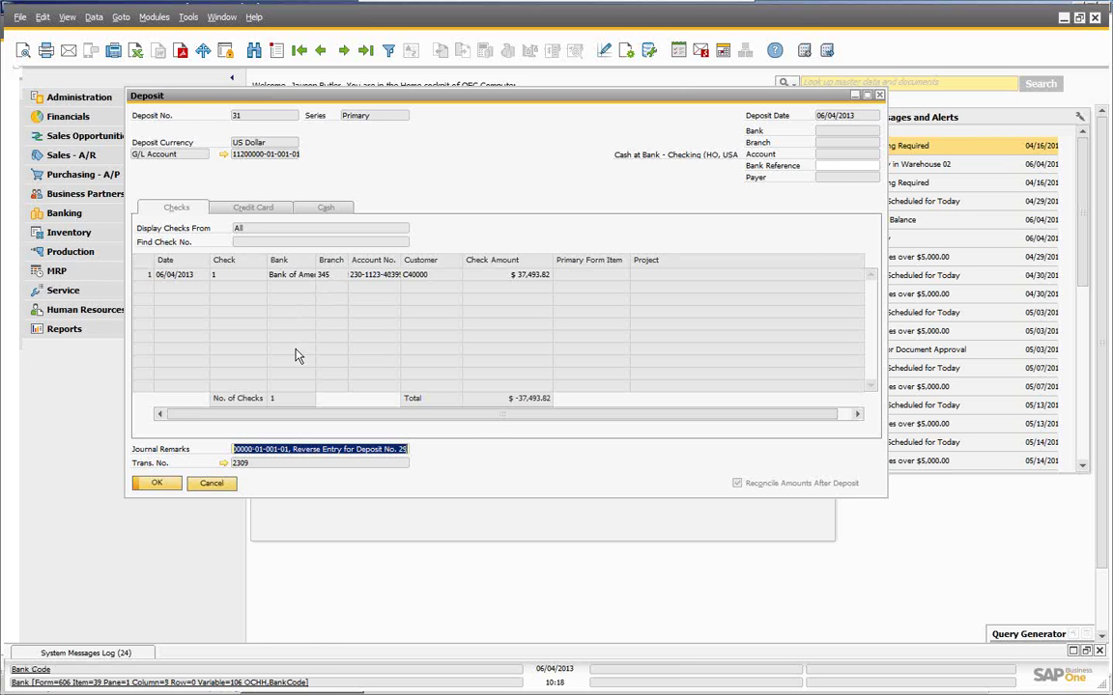
{"action": "left_click", "coordinate": [214, 484]}
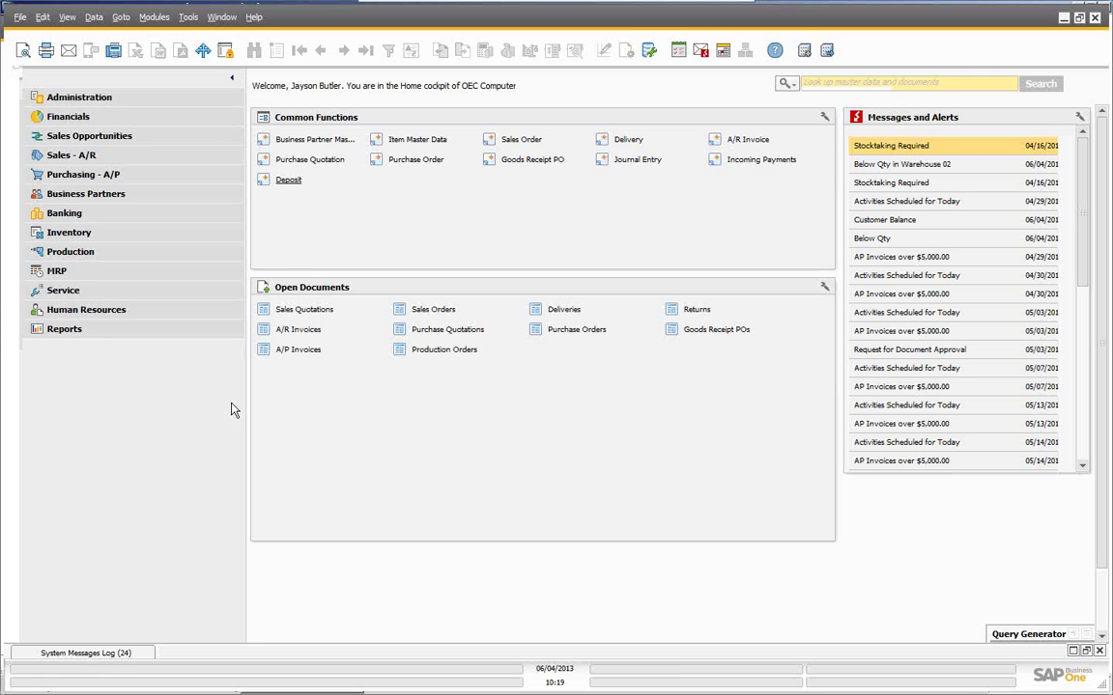
Start a blank deposit to examine the whole-document and row cancellation commands, and close it without adding anything.
{"action": "left_click", "coordinate": [285, 181]}
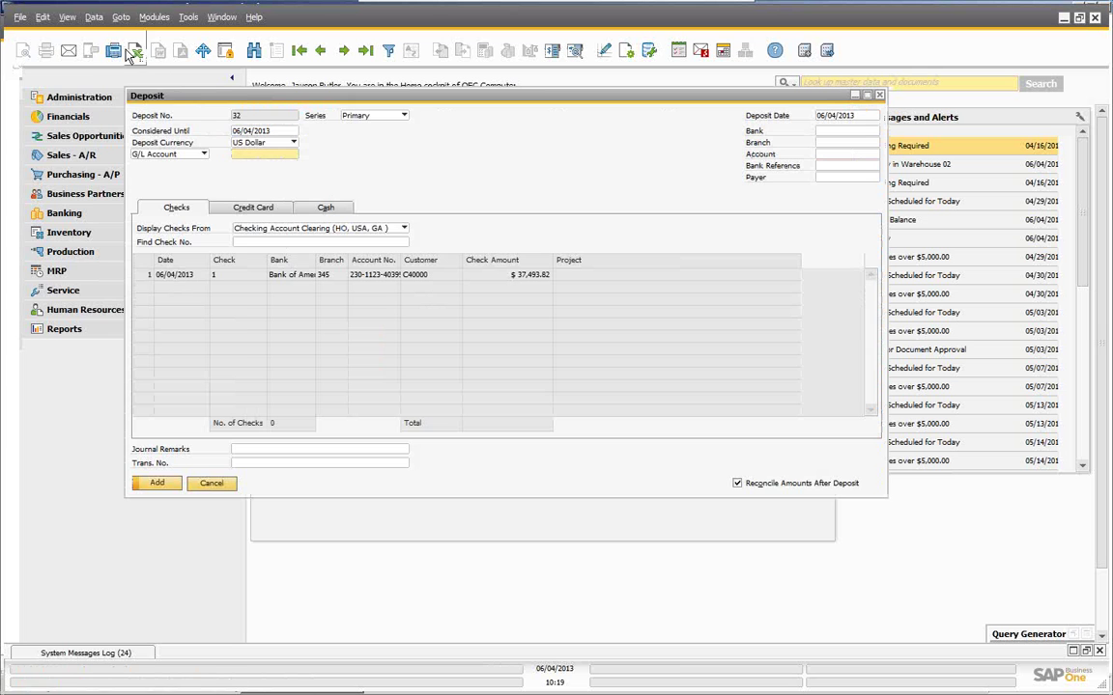
{"action": "left_click", "coordinate": [90, 18]}
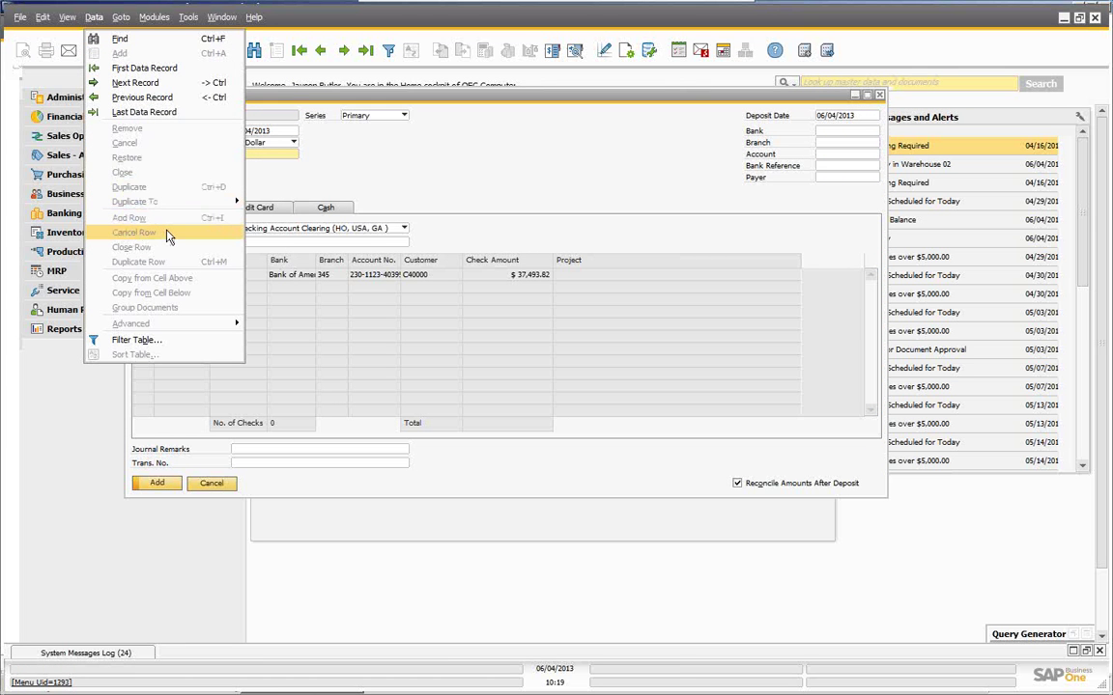
{"action": "left_click", "coordinate": [209, 487]}
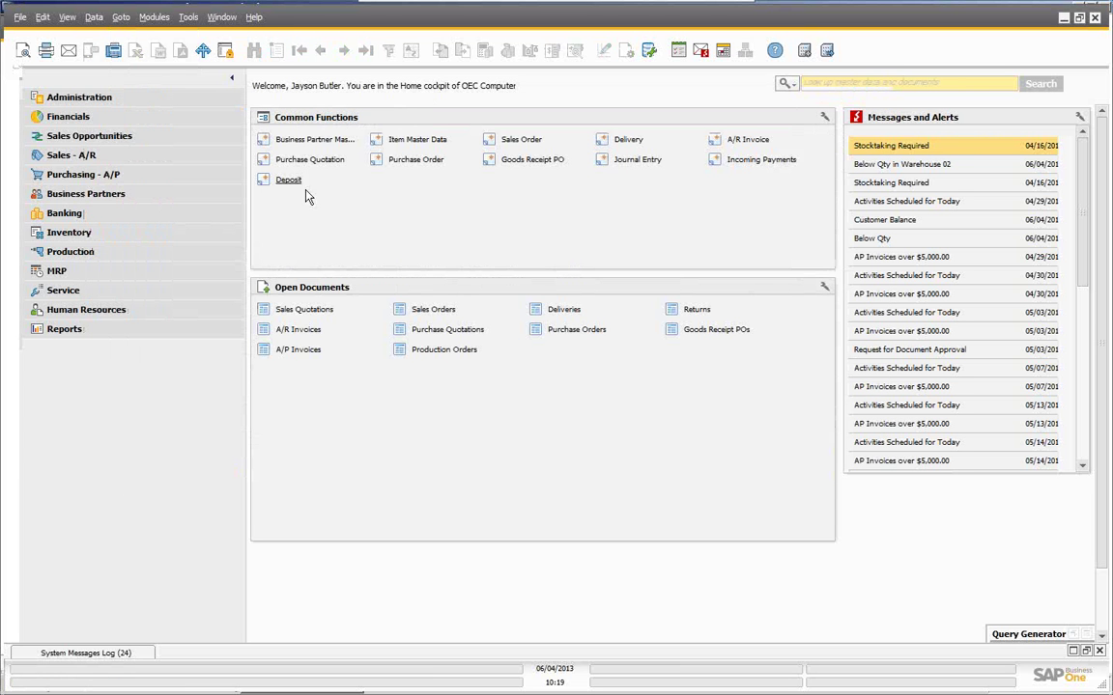
Bring up the most recent incoming payment, examine its document cancellation command, and close the payment.
{"action": "left_click", "coordinate": [747, 164]}
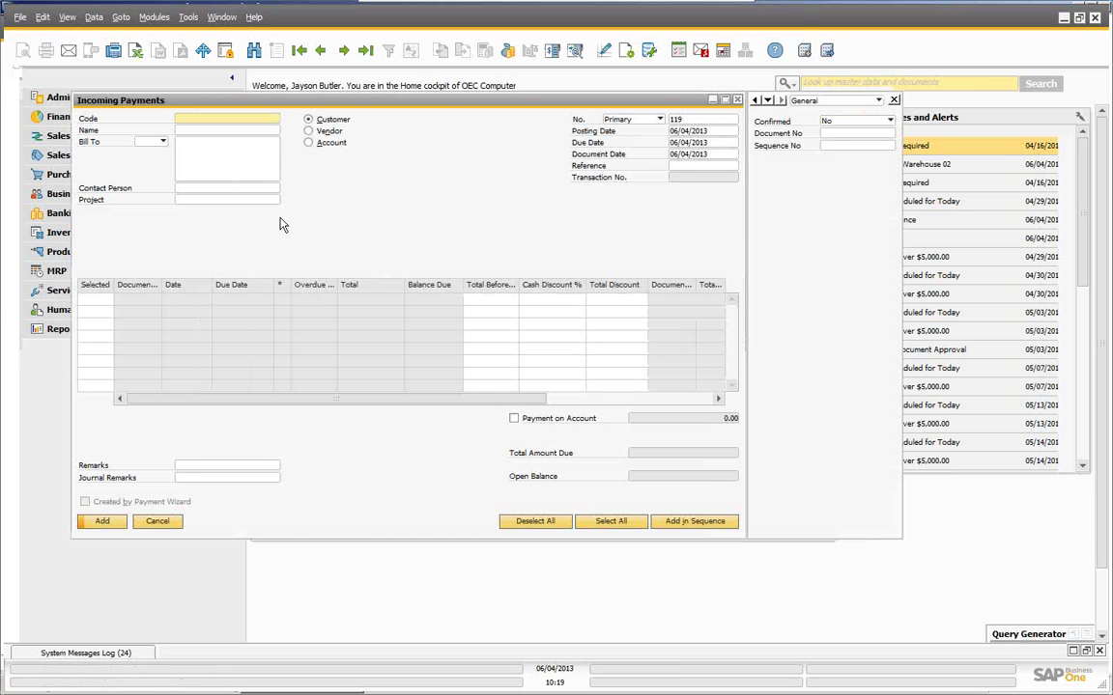
{"action": "left_click", "coordinate": [365, 50]}
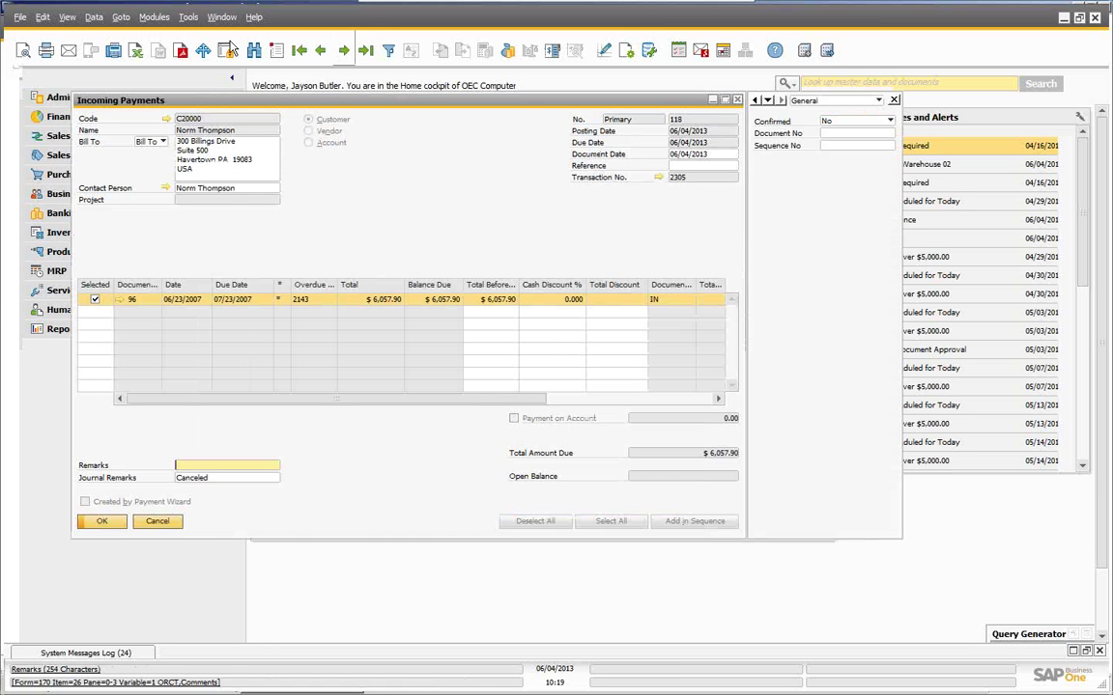
{"action": "left_click", "coordinate": [94, 18]}
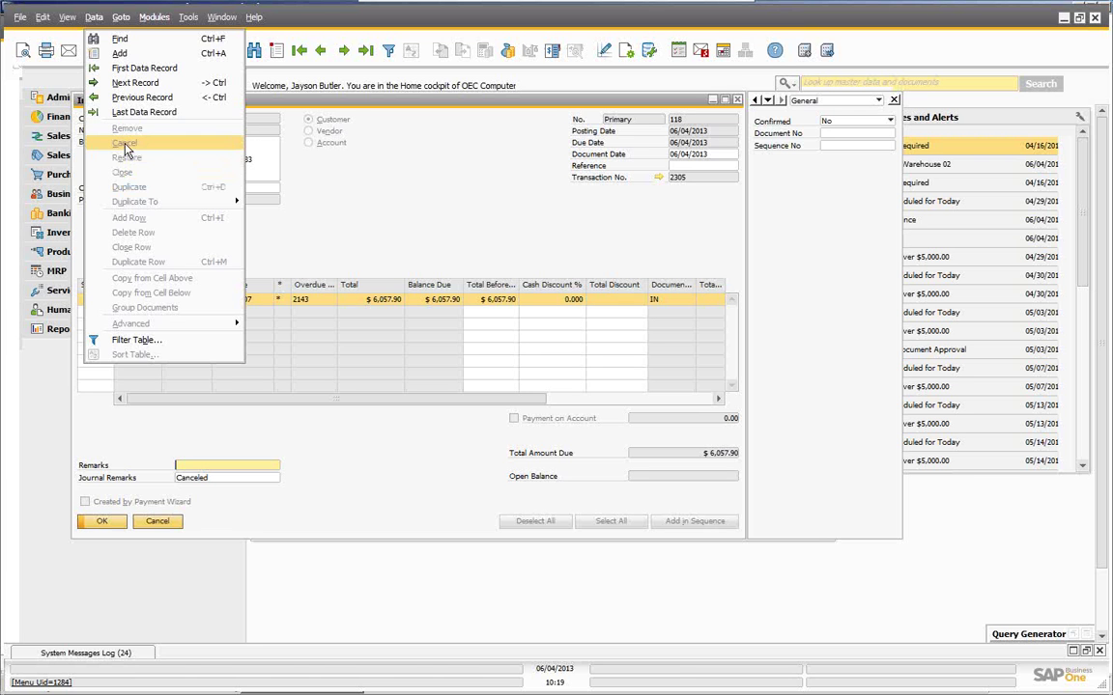
{"action": "left_click", "coordinate": [373, 182]}
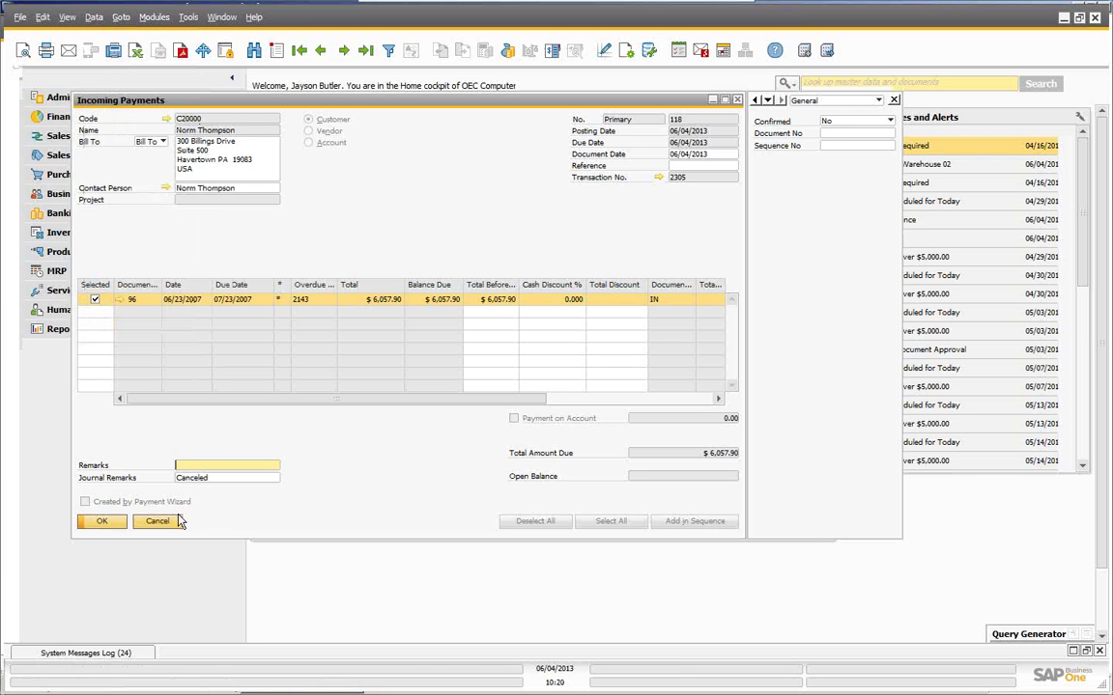
{"action": "left_click", "coordinate": [162, 521]}
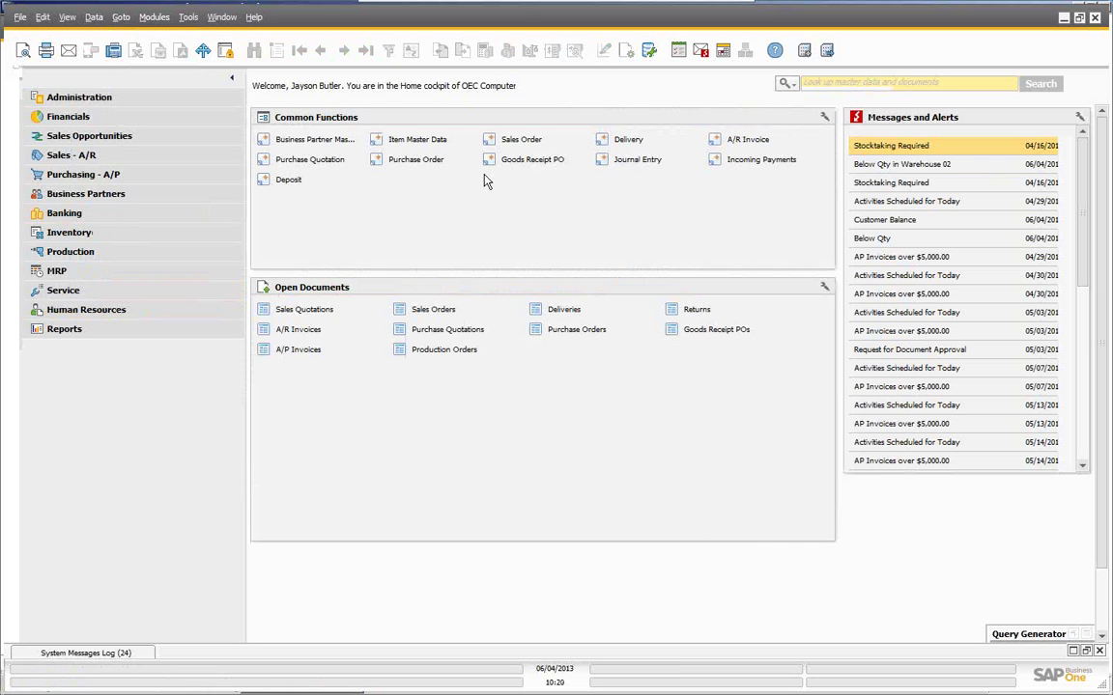
Find the canceled two-check deposit, select its $6,057.90 check row, and examine the row cancellation command.
{"action": "left_click", "coordinate": [286, 181]}
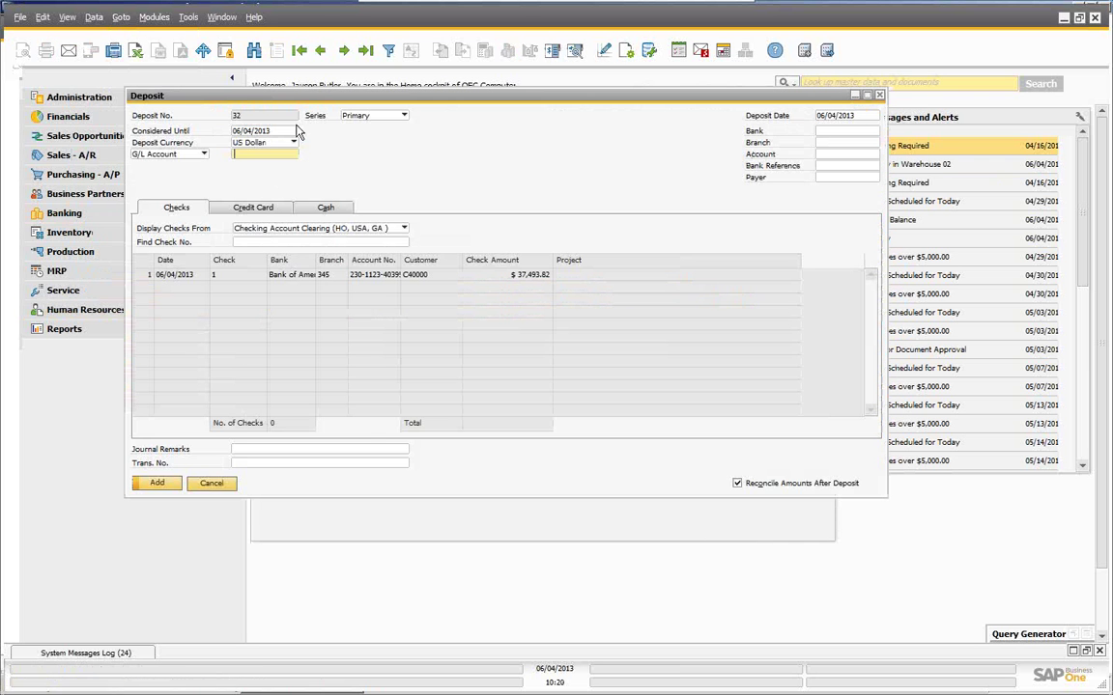
{"action": "left_click", "coordinate": [317, 51]}
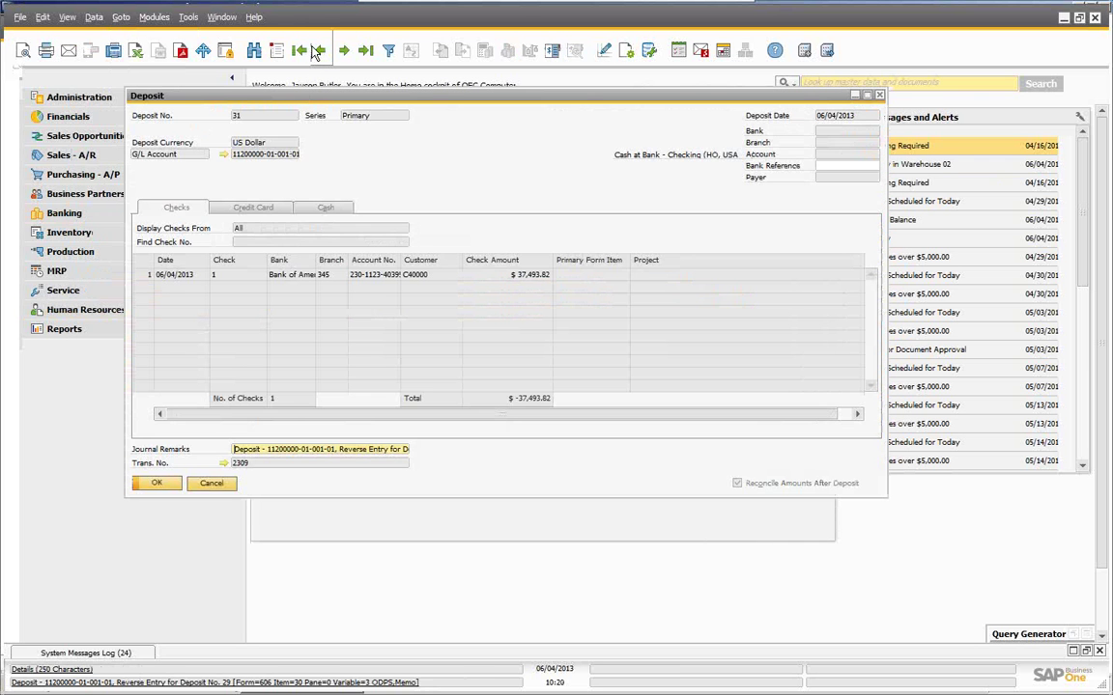
{"action": "left_click", "coordinate": [317, 52]}
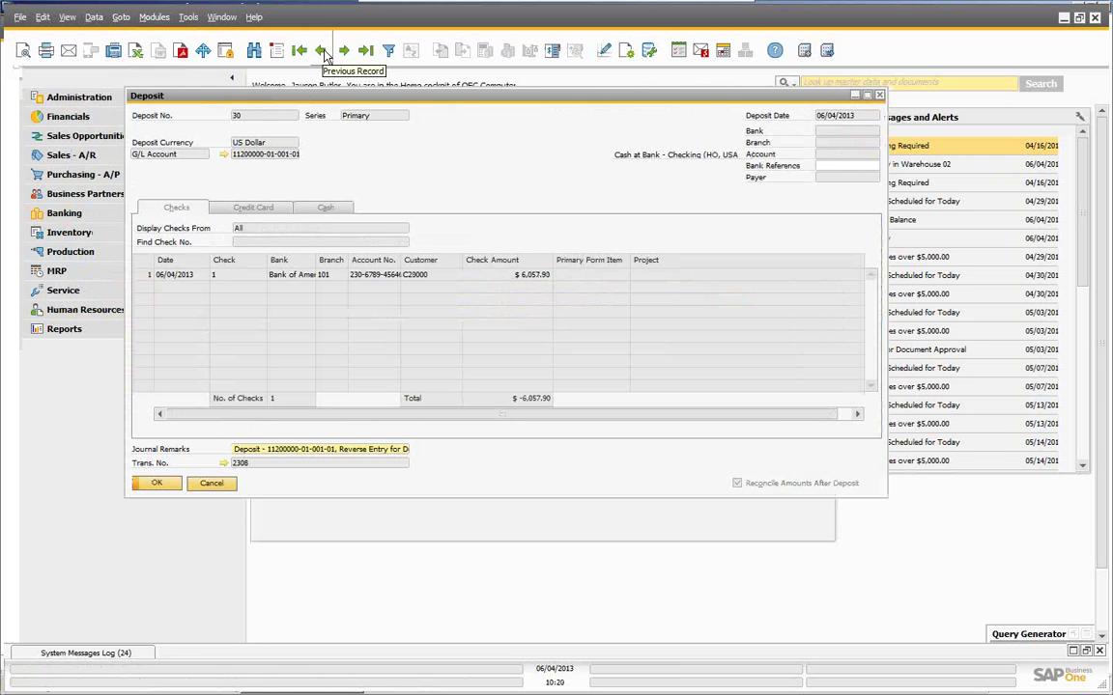
{"action": "left_click", "coordinate": [320, 51]}
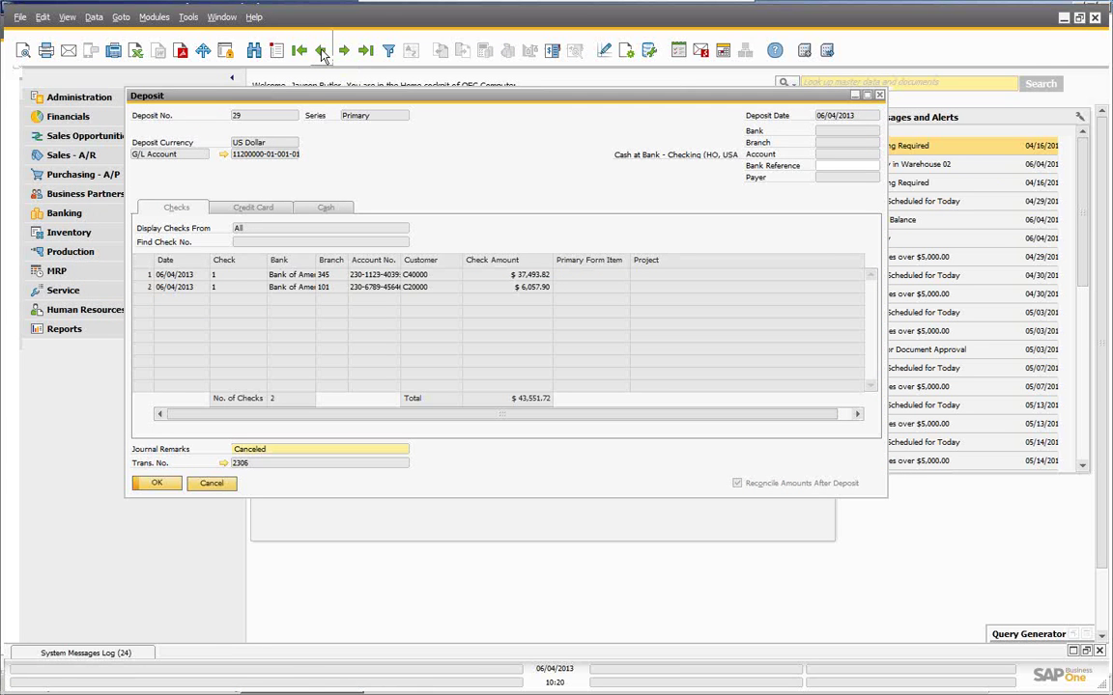
{"action": "left_click", "coordinate": [149, 289]}
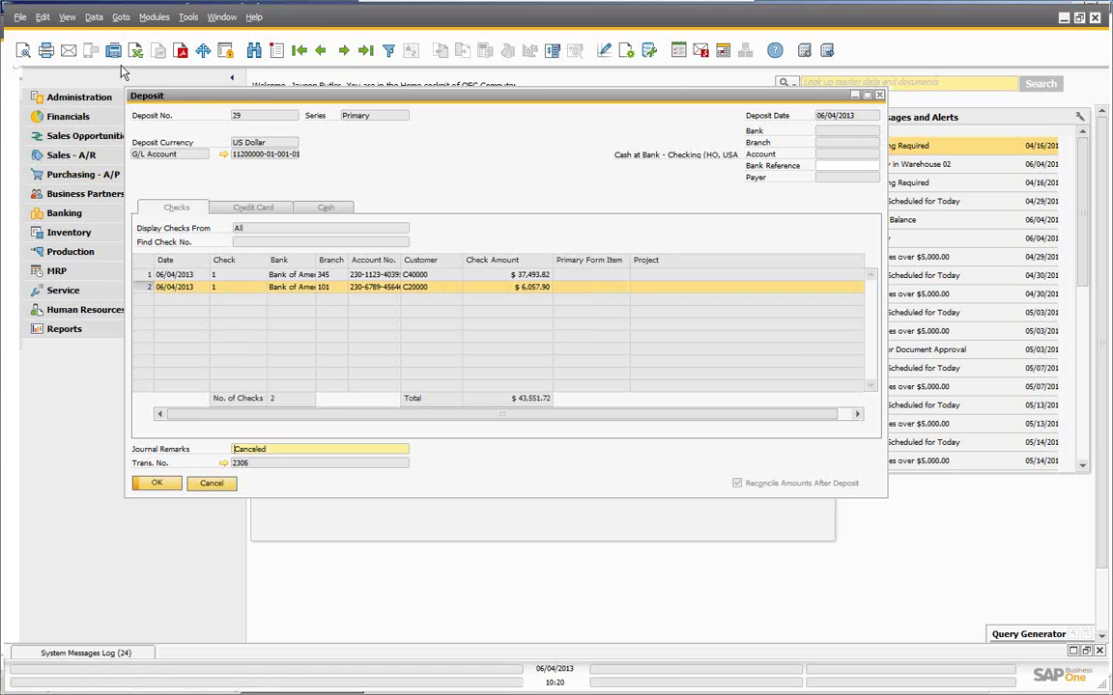
{"action": "left_click", "coordinate": [94, 17]}
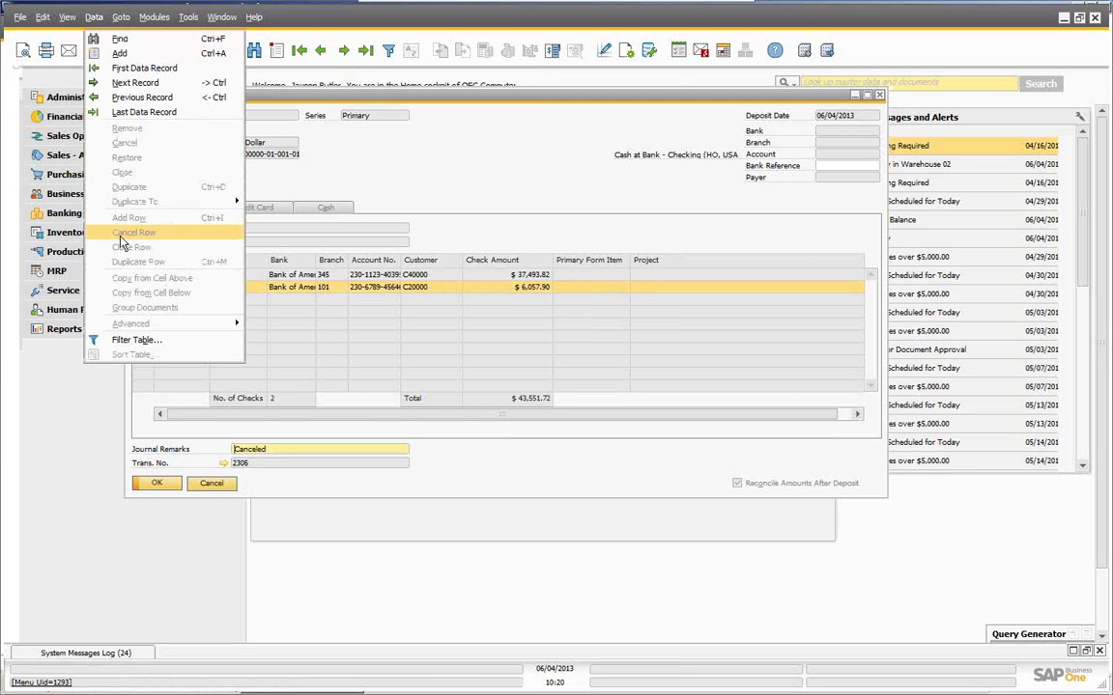
{"action": "key", "text": "Escape"}
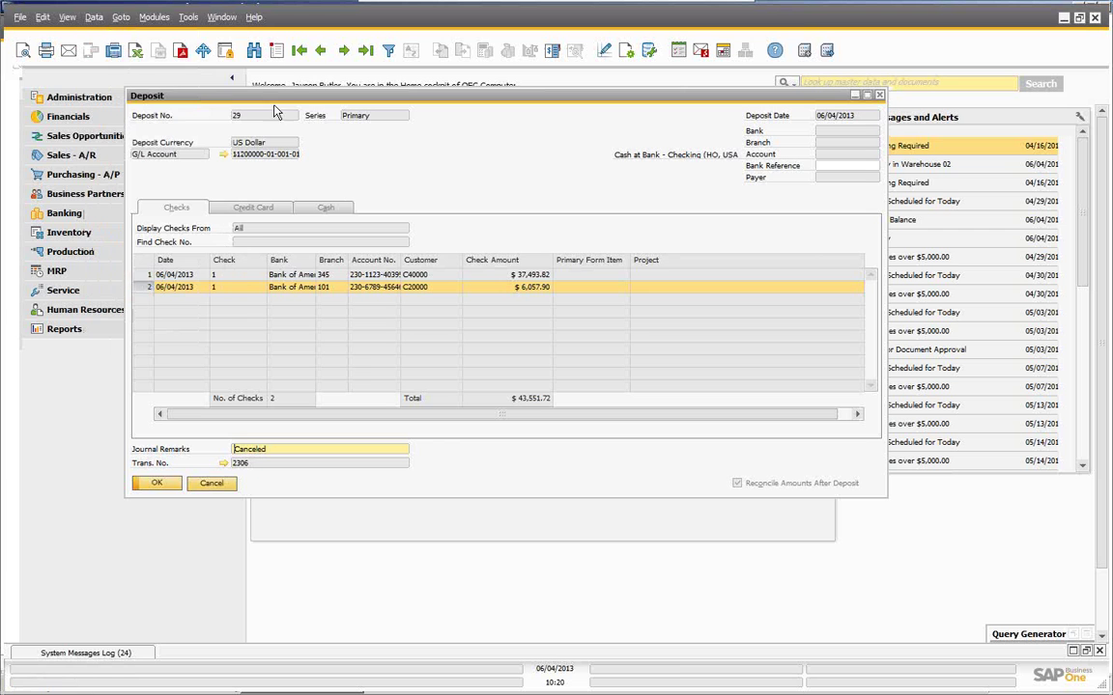
Browse the older deposit records to reach the five-check deposit dated 09/30/2006.
{"action": "left_click", "coordinate": [322, 50]}
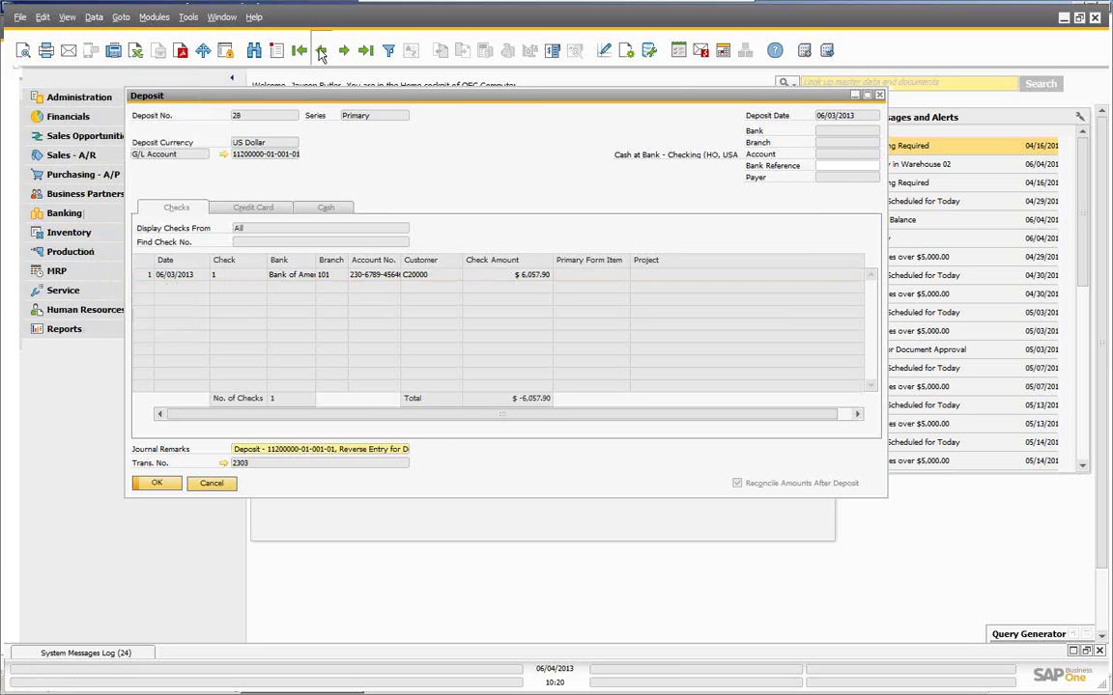
{"action": "left_click", "coordinate": [320, 52]}
{"action": "left_click", "coordinate": [318, 50]}
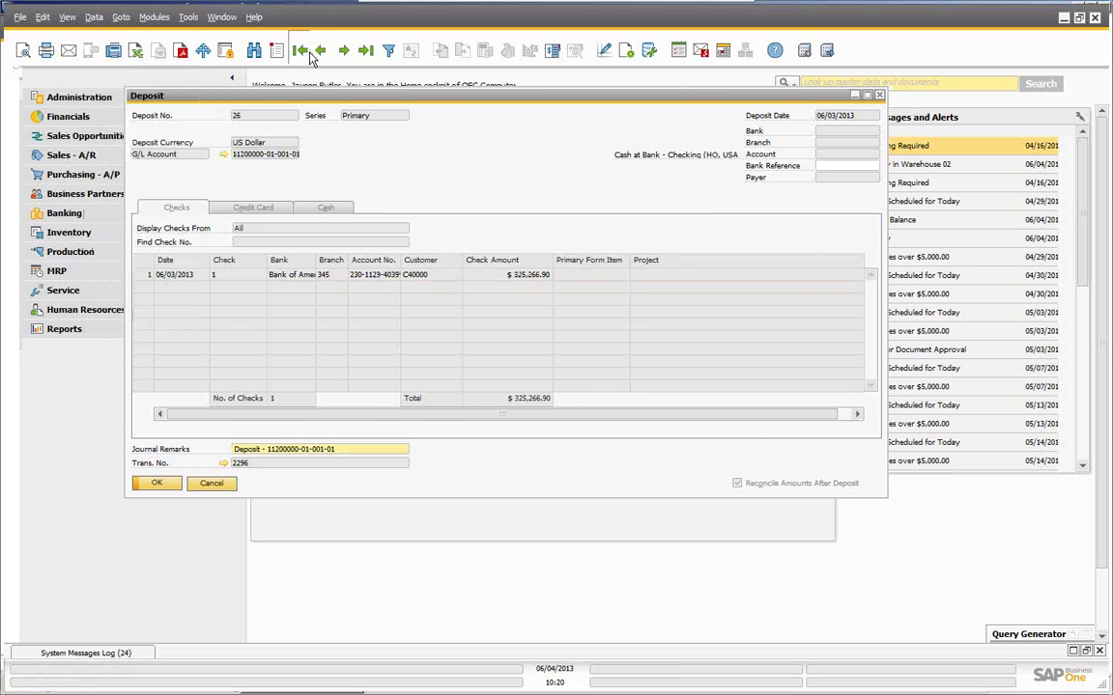
{"action": "left_click", "coordinate": [300, 52]}
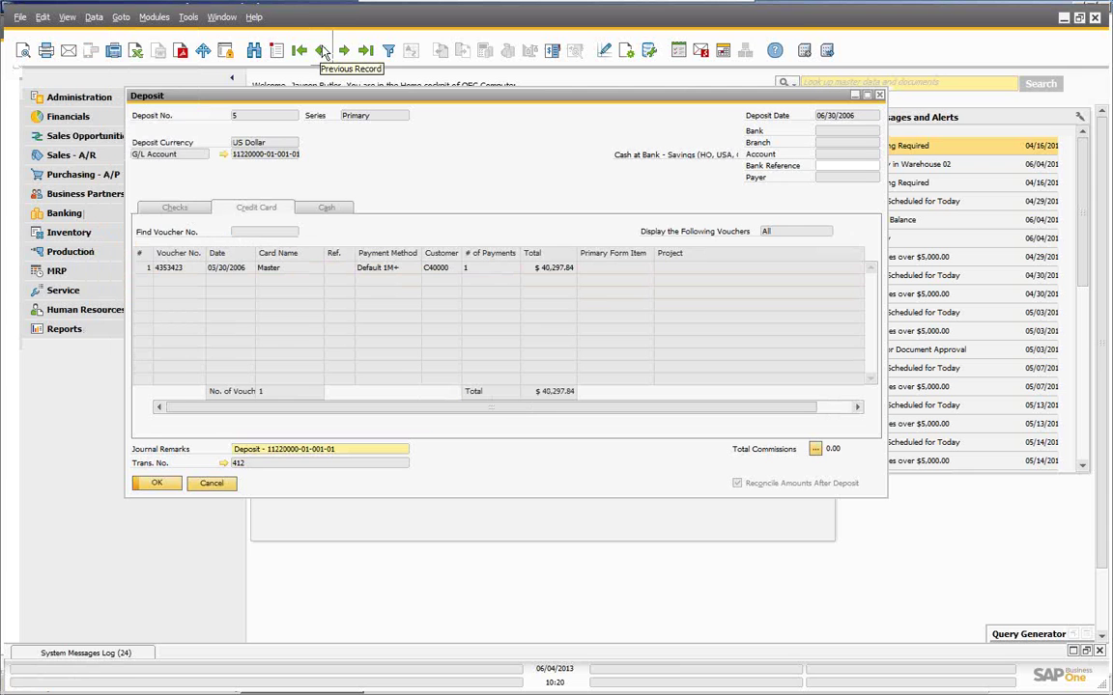
{"action": "left_click", "coordinate": [319, 50]}
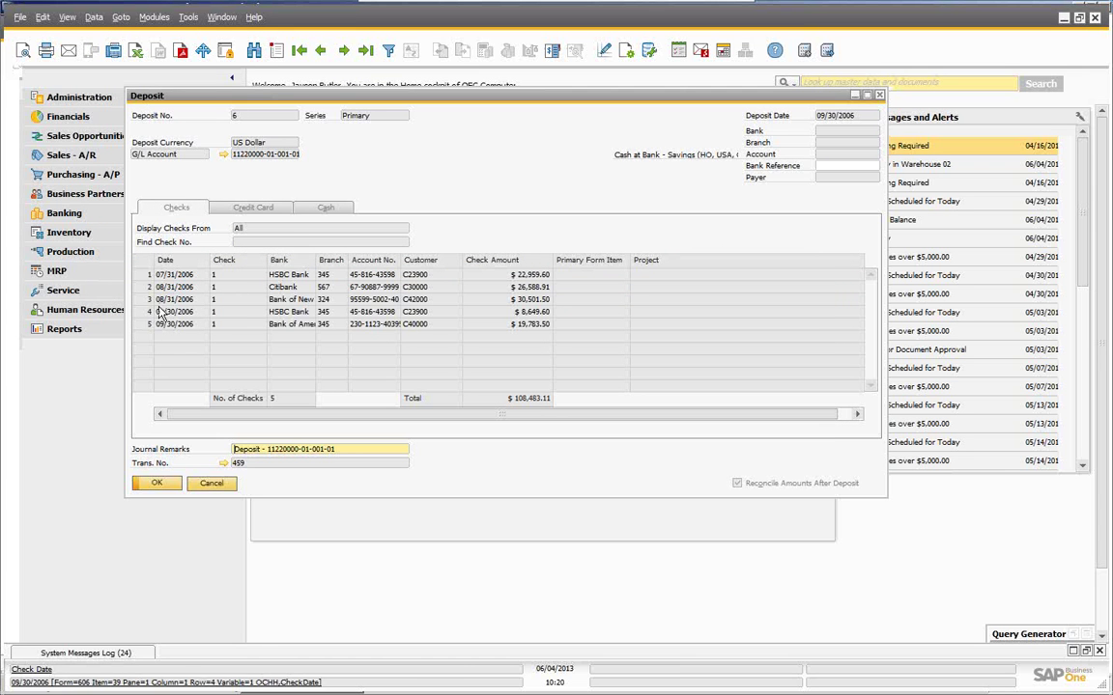
Select the third and fifth checks together, examine which cancellation commands are available, and close the deposit.
{"action": "left_click", "coordinate": [138, 300]}
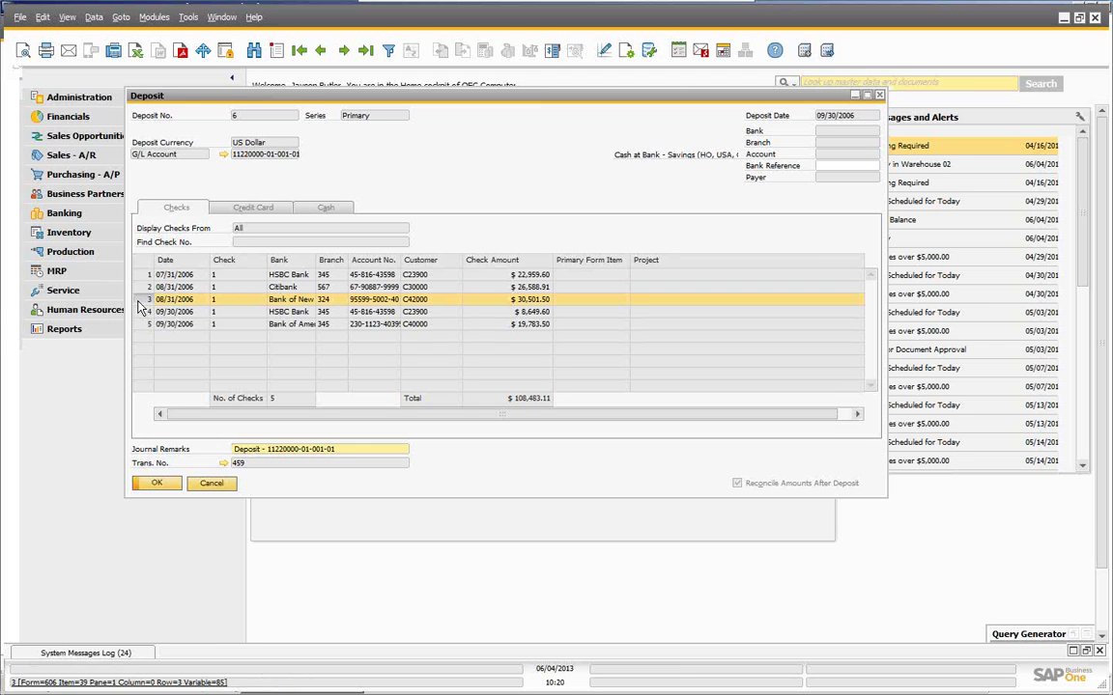
{"action": "left_click", "coordinate": [142, 324], "text": "ctrl"}
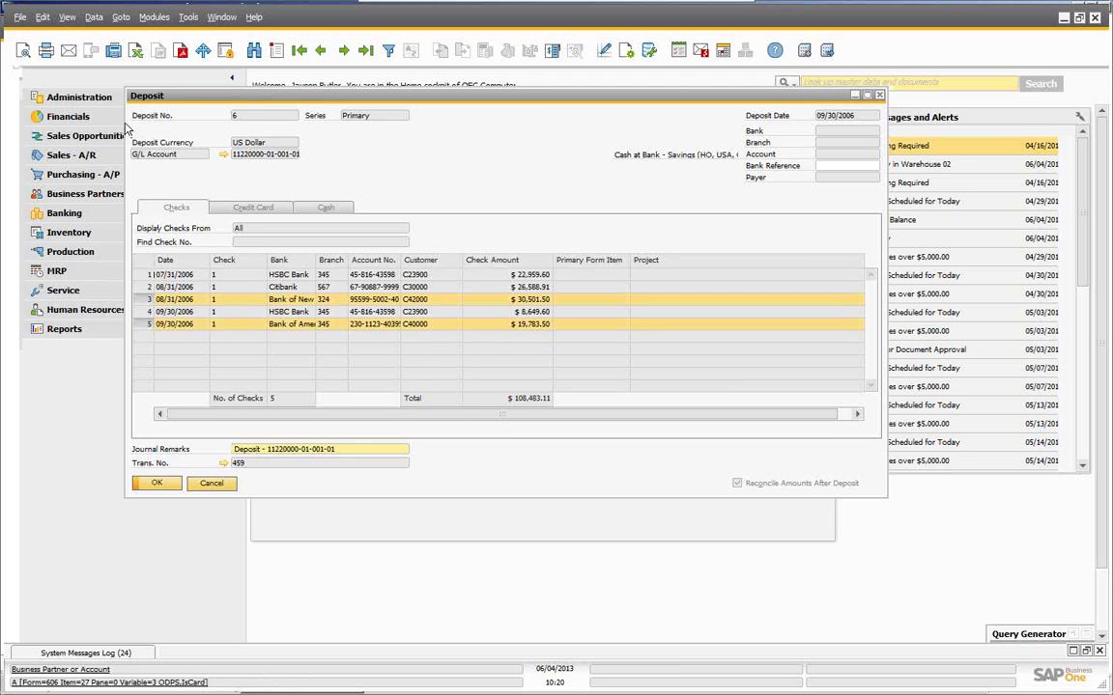
{"action": "left_click", "coordinate": [93, 19]}
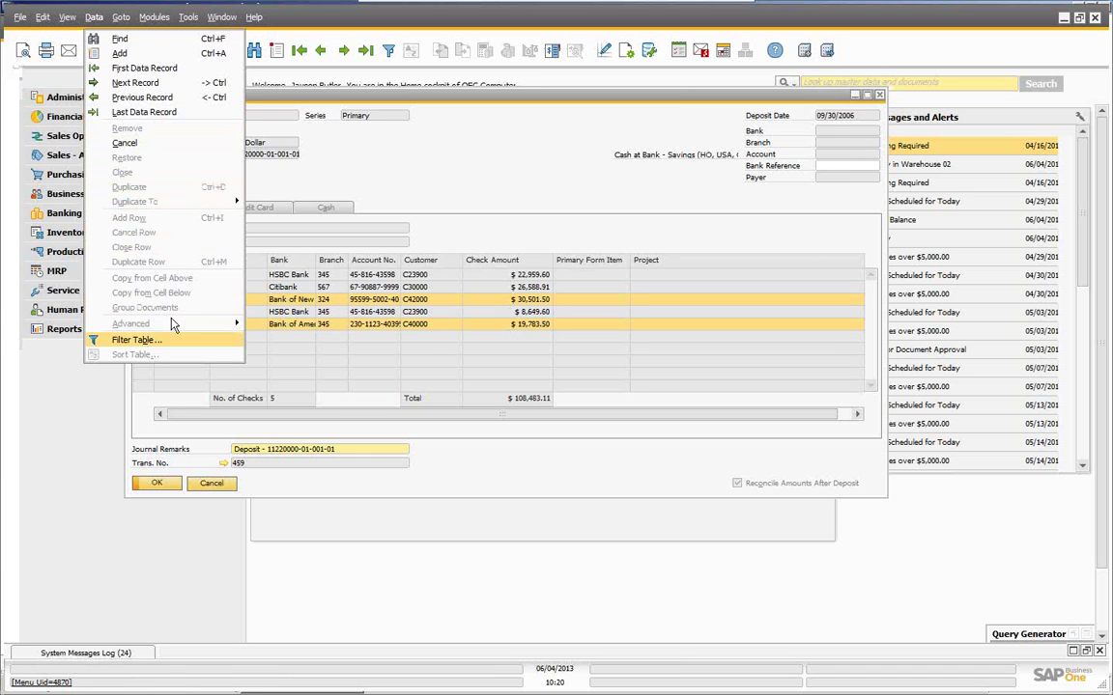
{"action": "left_click", "coordinate": [370, 212]}
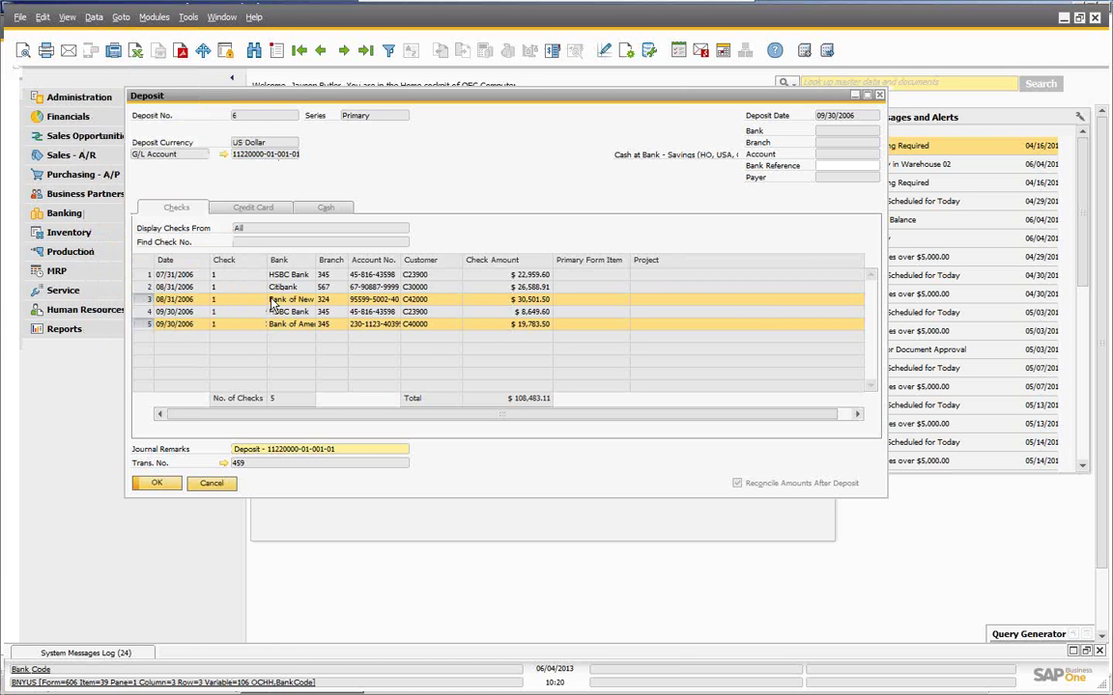
{"action": "left_click", "coordinate": [213, 485]}
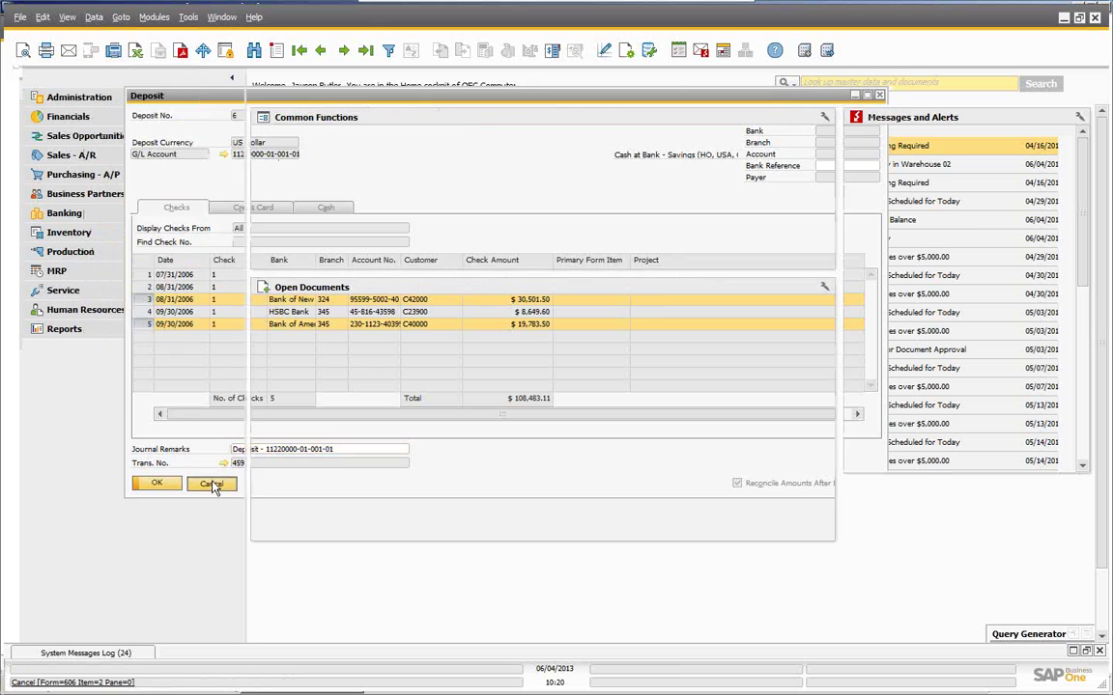